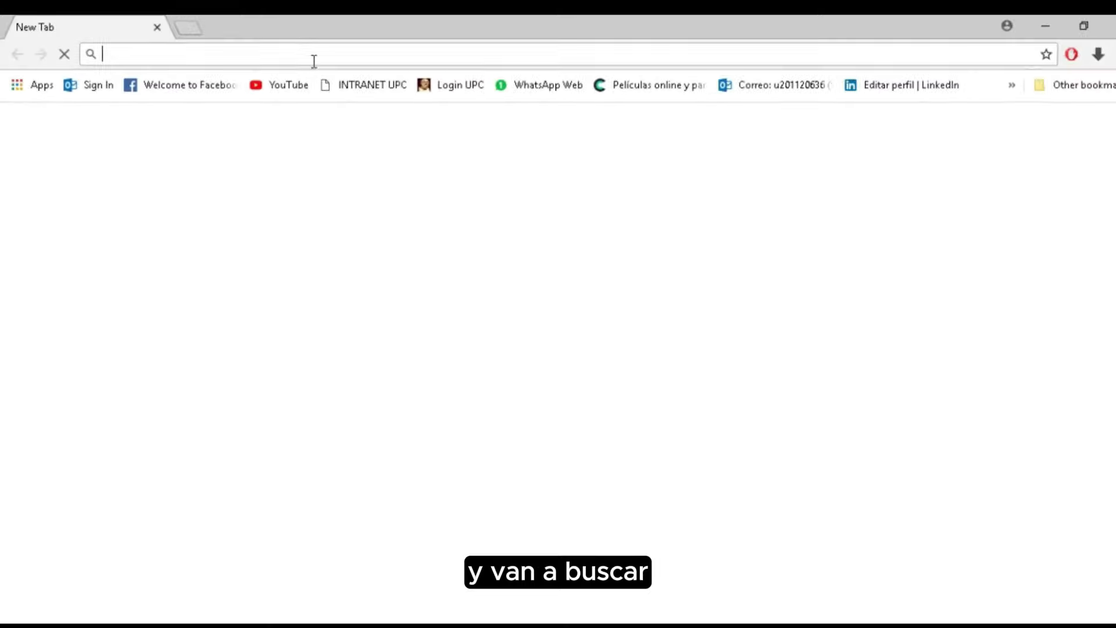
Step: Search Google for 'familias de revit autodesk' and find the missing templates and families article
type("FAMILIAS ")
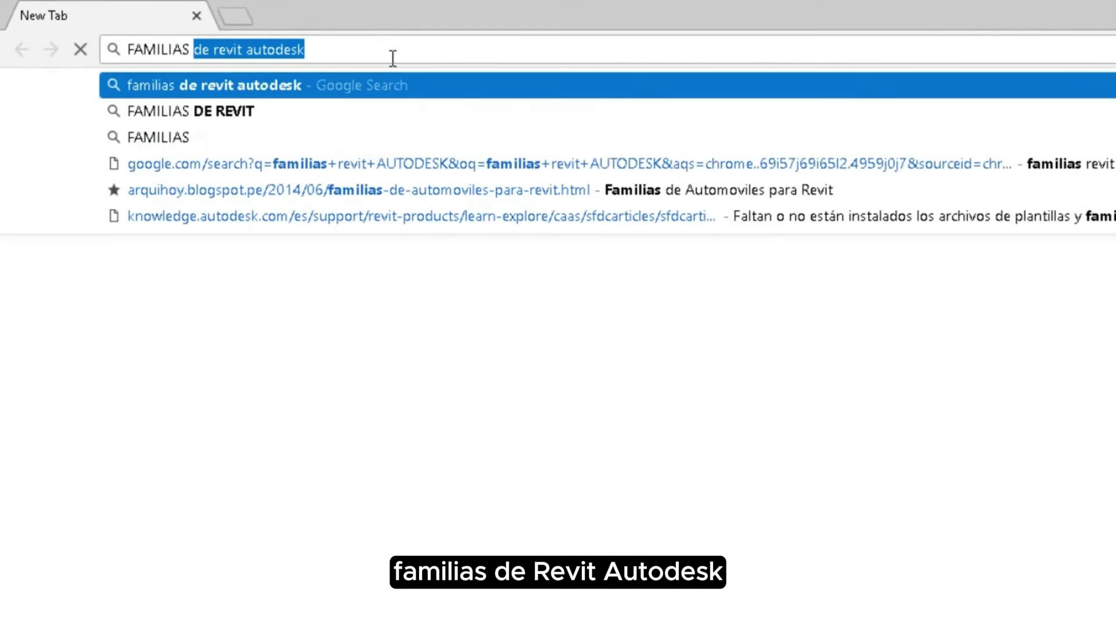
type("DE REVIT AUTODESK")
key("Return")
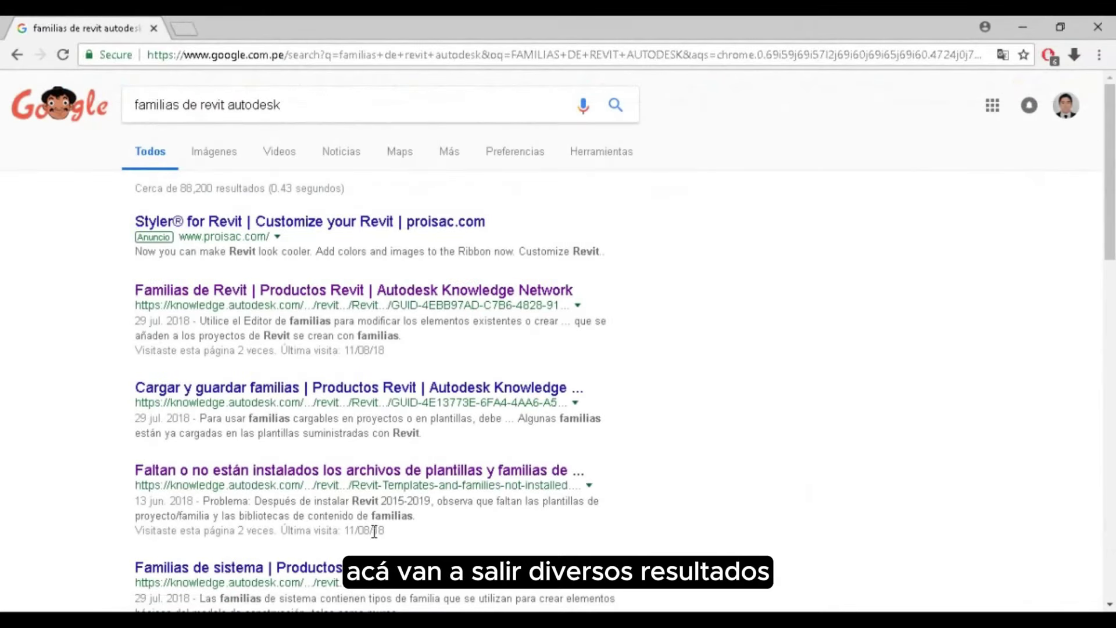
scroll(139, 329, "down", 3)
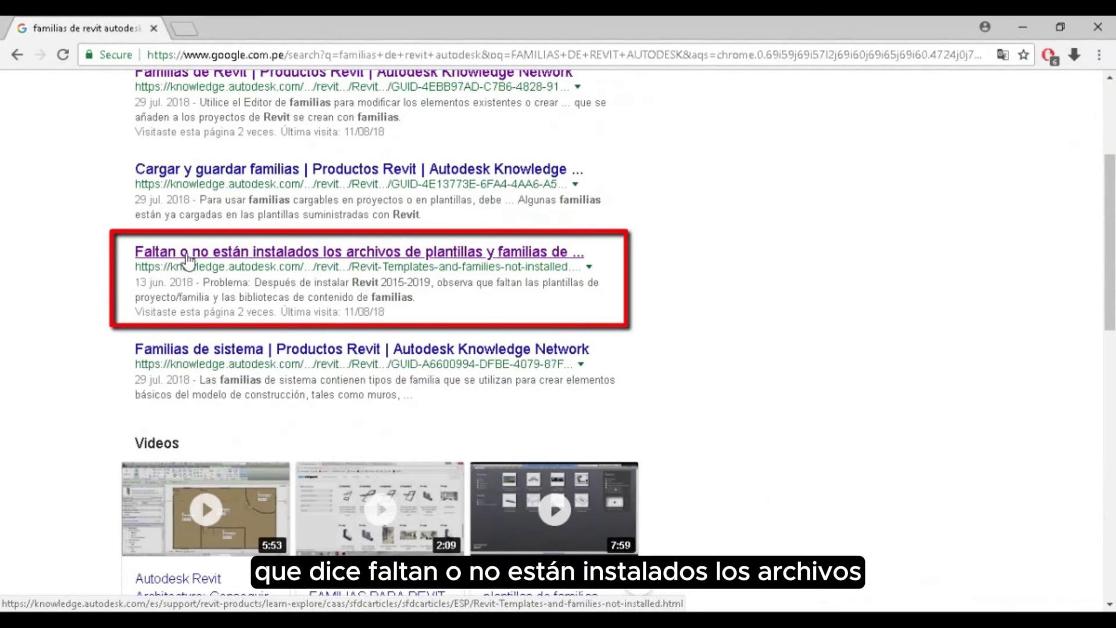
Step: Open the 'Faltan o no están instalados…' article and scroll to its per-version content links
left_click(186, 261)
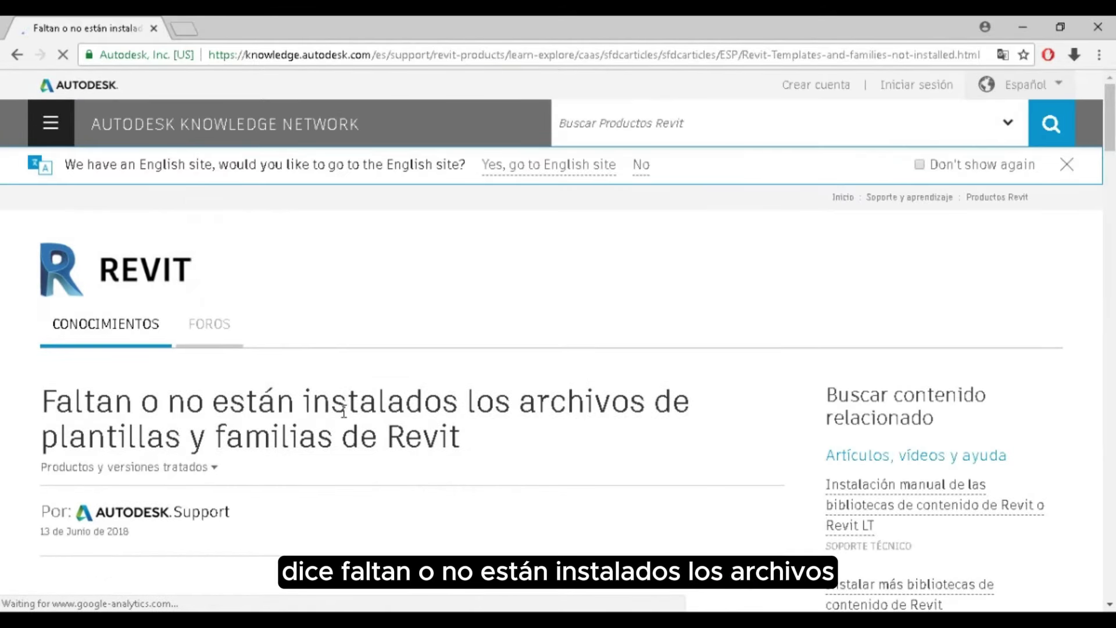
scroll(108, 424, "down", 3)
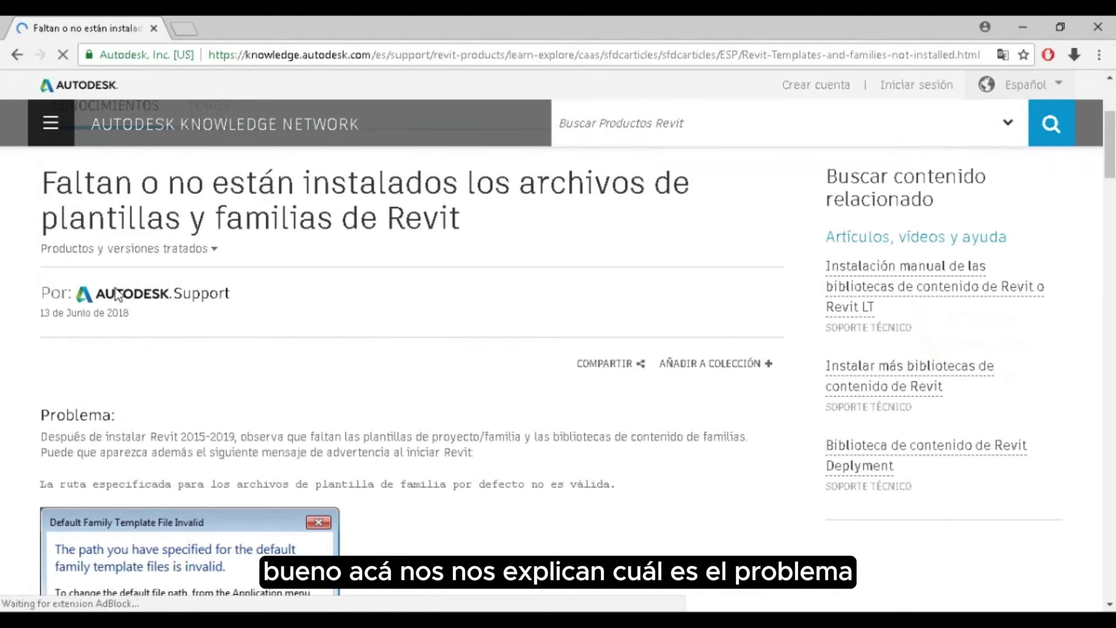
scroll(214, 412, "down", 2)
scroll(200, 400, "down", 5)
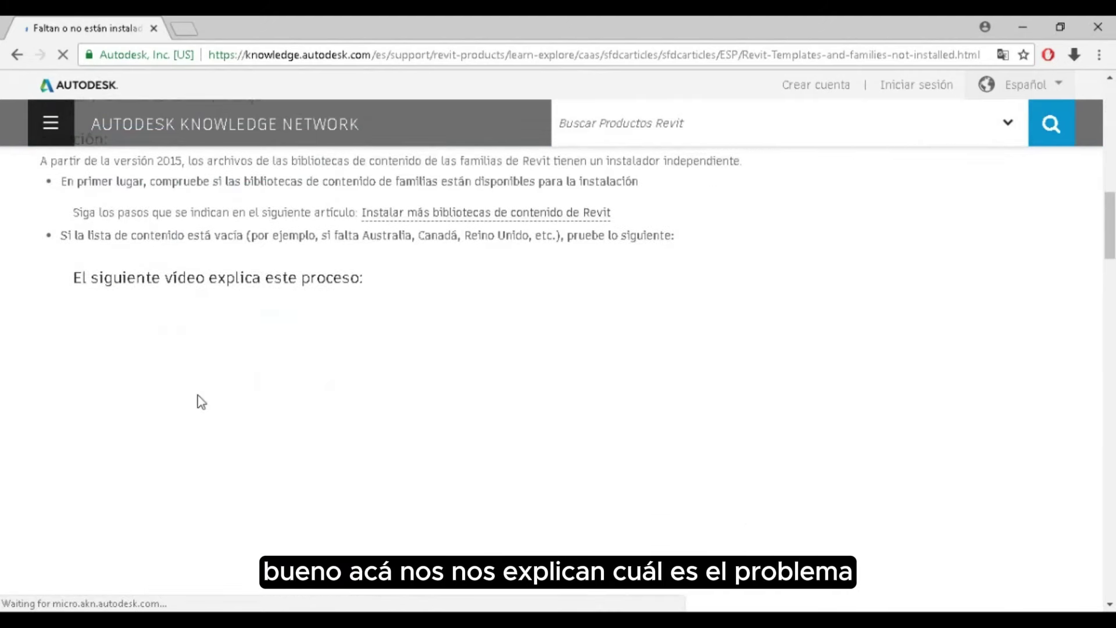
scroll(201, 401, "down", 2)
scroll(200, 368, "down", 3)
scroll(274, 399, "down", 4)
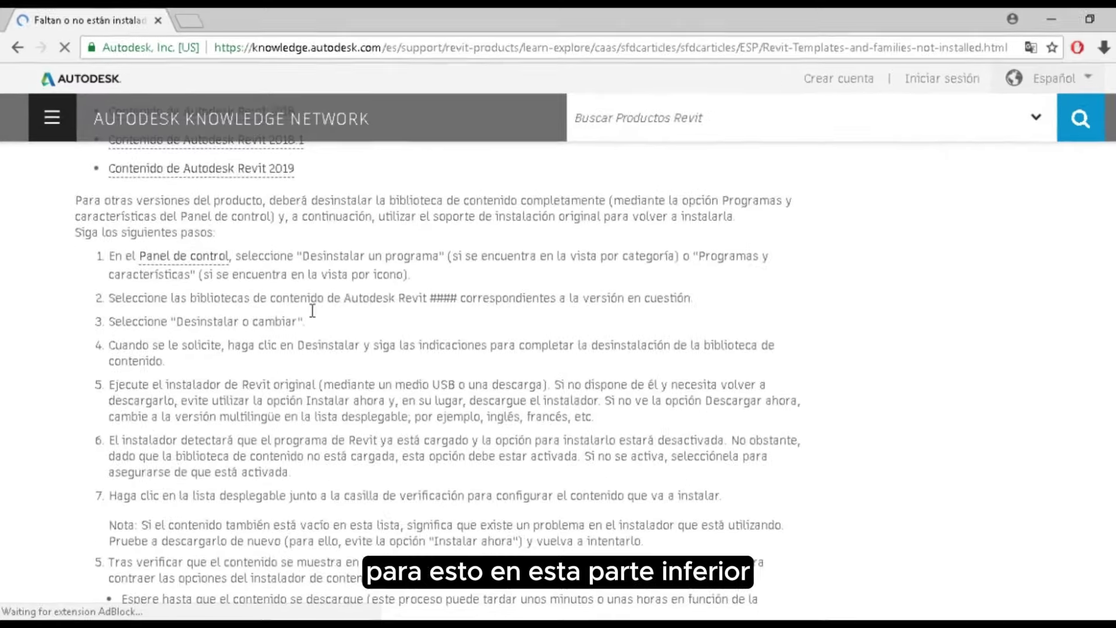
scroll(271, 291, "up", 4)
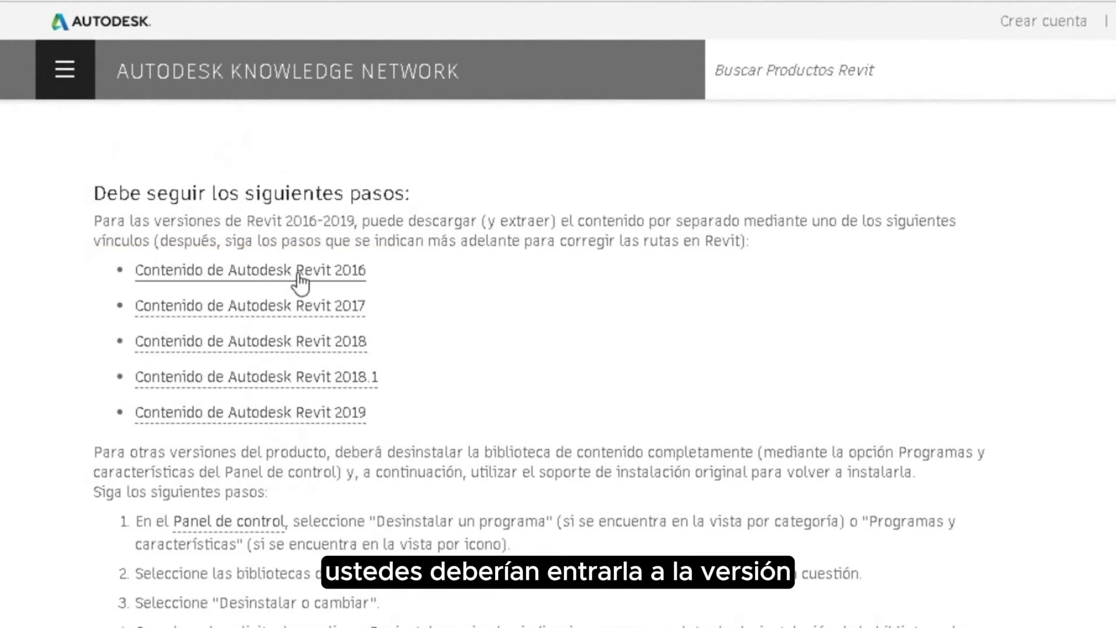
Step: Open the 'Contenido de Autodesk Revit 2016' page and scroll down to the Español downloads
left_click(244, 286)
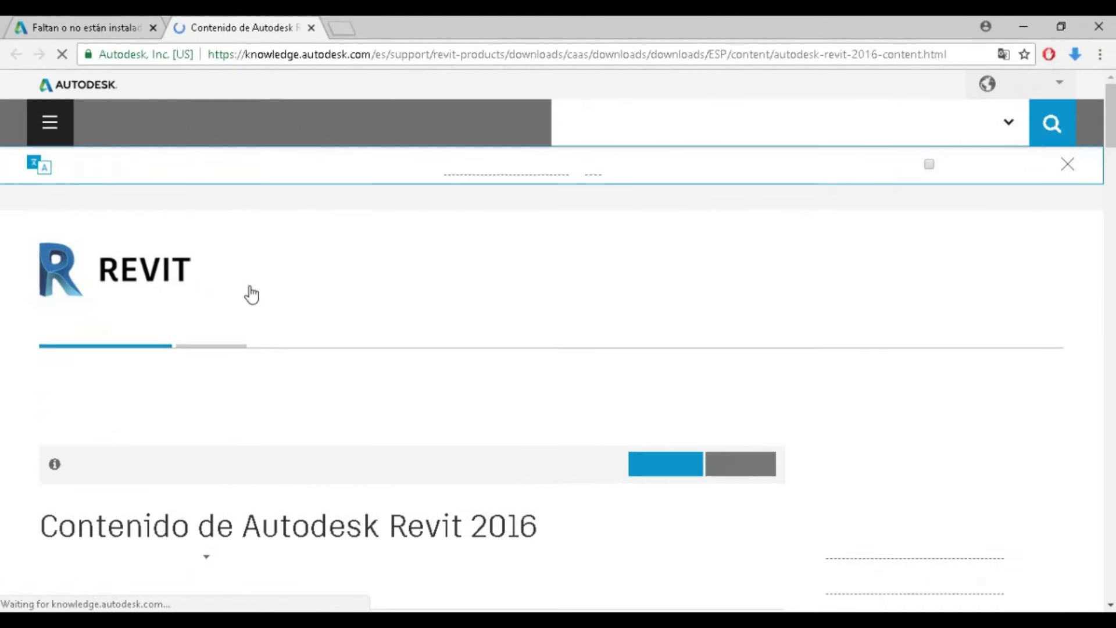
scroll(291, 294, "down", 2)
scroll(337, 294, "down", 2)
scroll(328, 292, "down", 3)
scroll(327, 293, "down", 4)
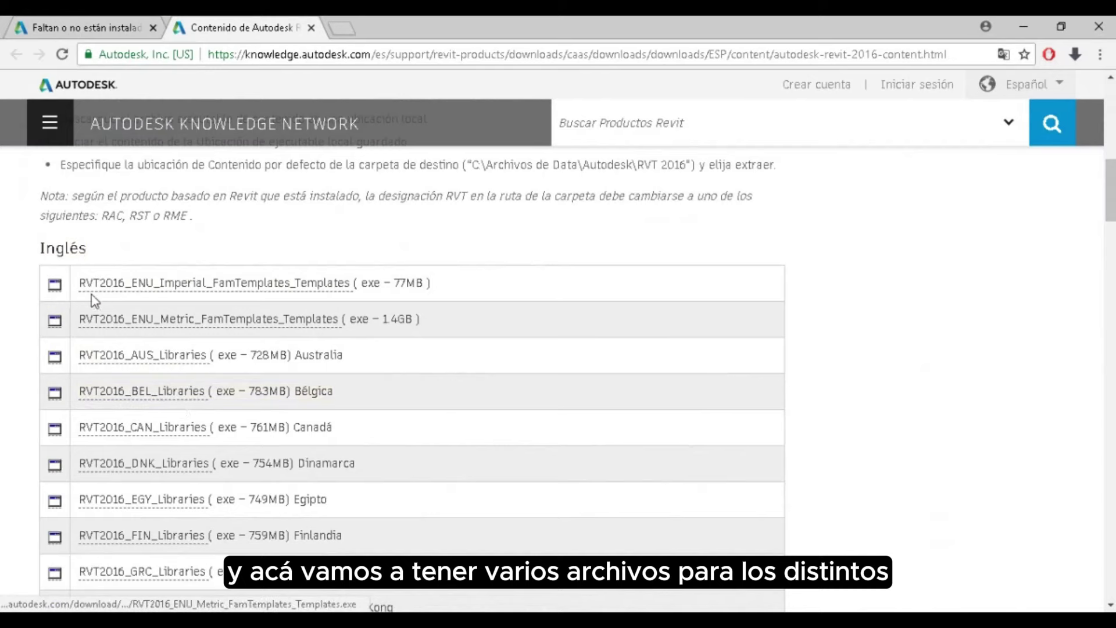
scroll(73, 257, "down", 1)
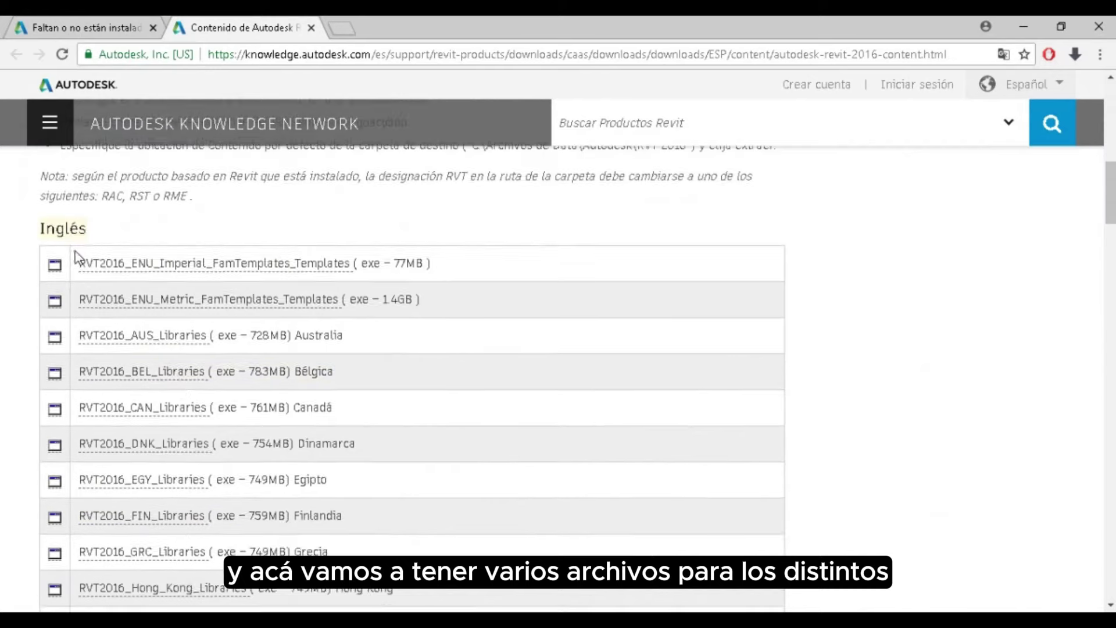
scroll(75, 256, "down", 7)
scroll(75, 256, "down", 8)
scroll(75, 256, "down", 4)
scroll(15, 250, "down", 4)
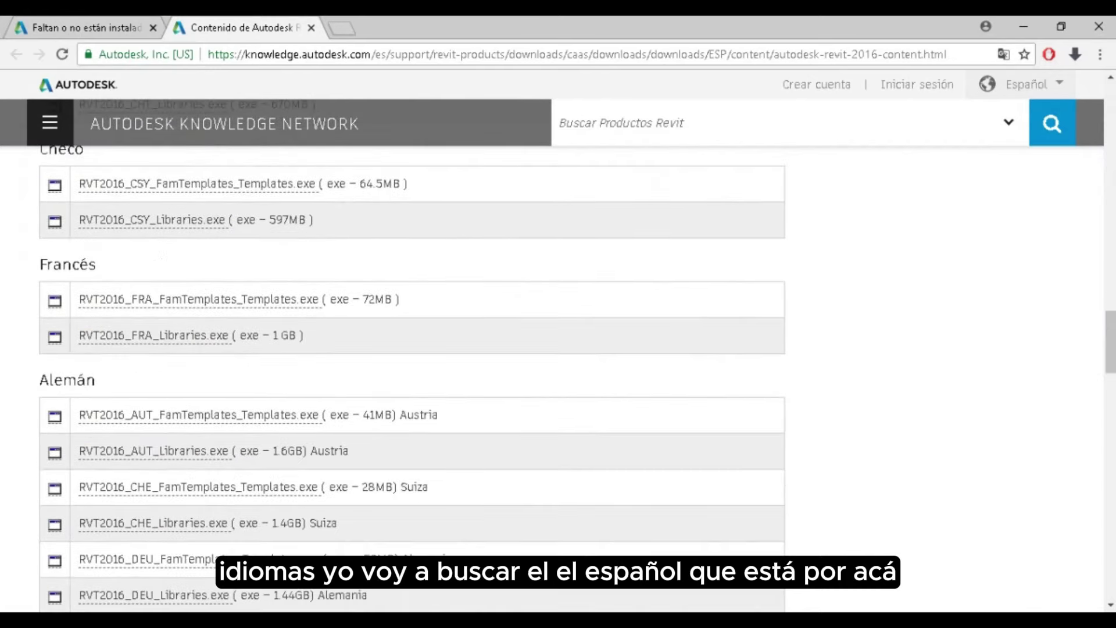
scroll(15, 250, "down", 7)
scroll(15, 250, "down", 4)
scroll(58, 277, "down", 8)
scroll(58, 278, "down", 3)
Step: Download RVT2016_ESP_FamTemplates_Templates.exe (64.3 MB) and select it in Downloads
scroll(186, 466, "up", 4)
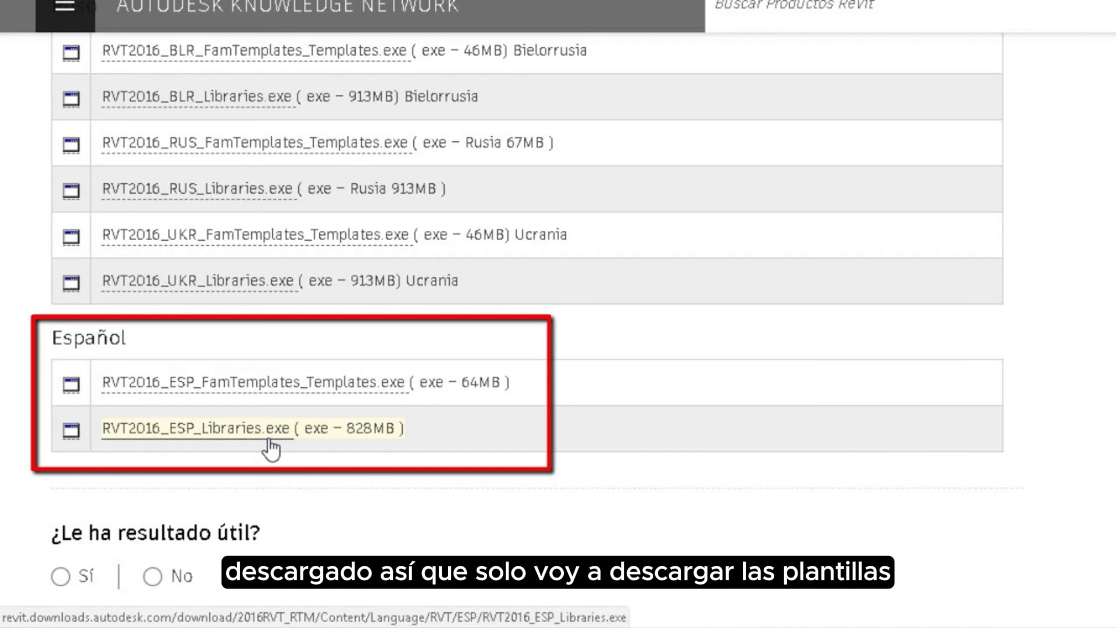
left_click(205, 384)
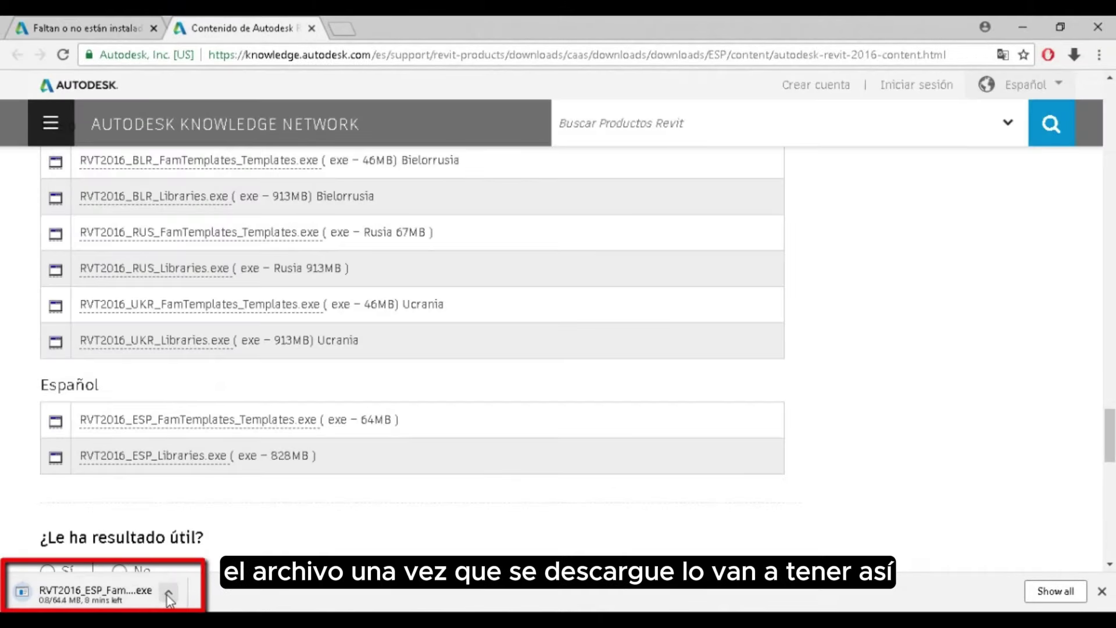
left_click(483, 193)
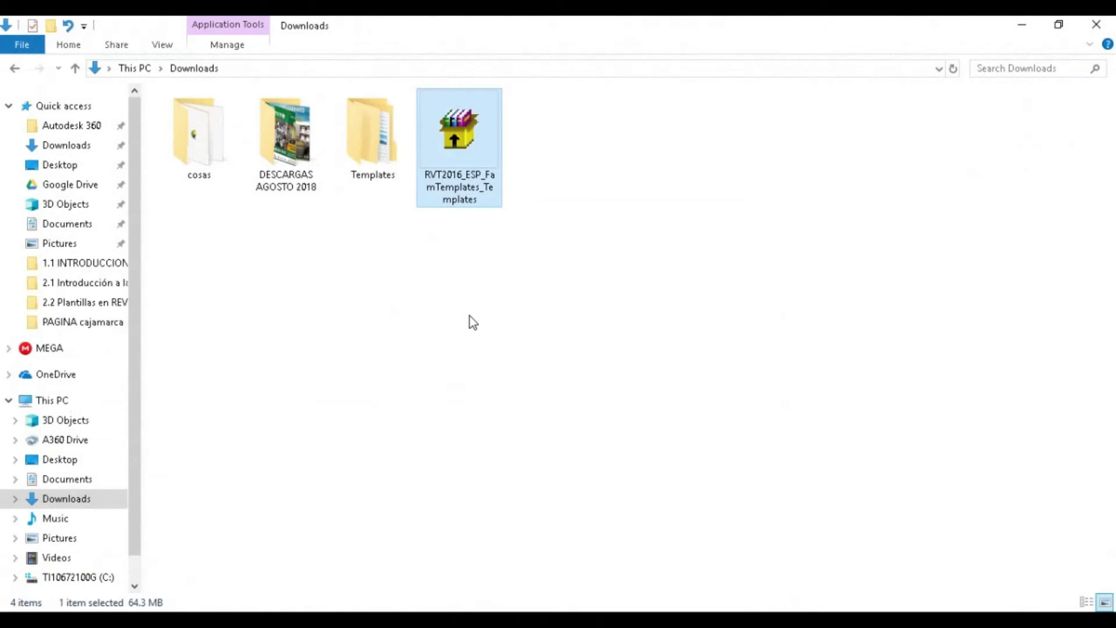
Step: Copy the Spanish templates installer into Documents and run it to extract the templates
left_click(496, 295)
left_click(463, 170)
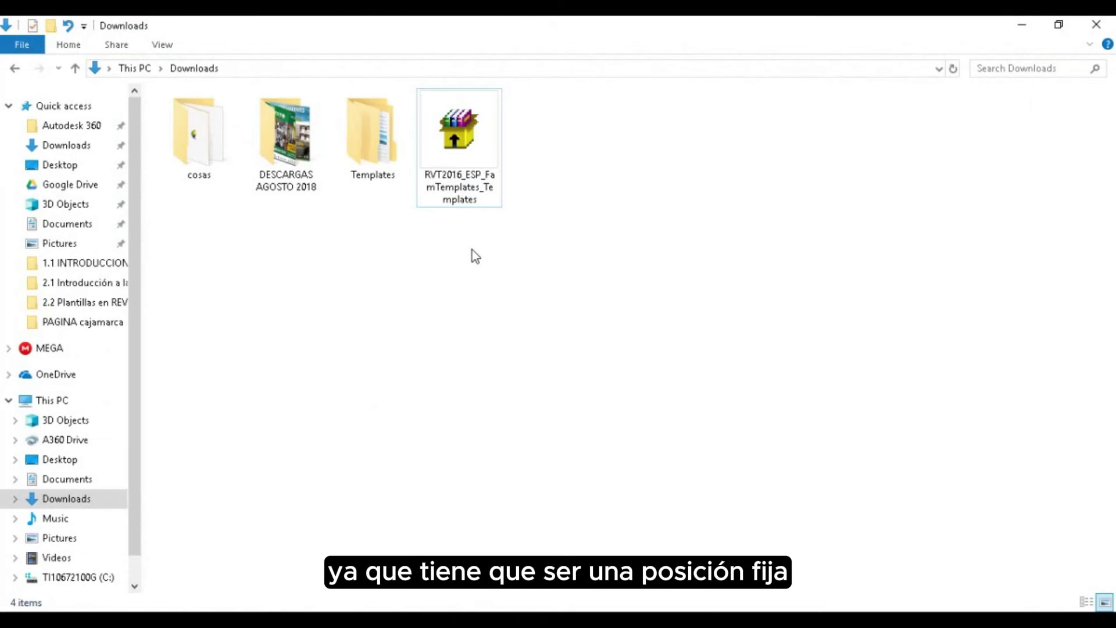
left_click(61, 482)
left_click(836, 548)
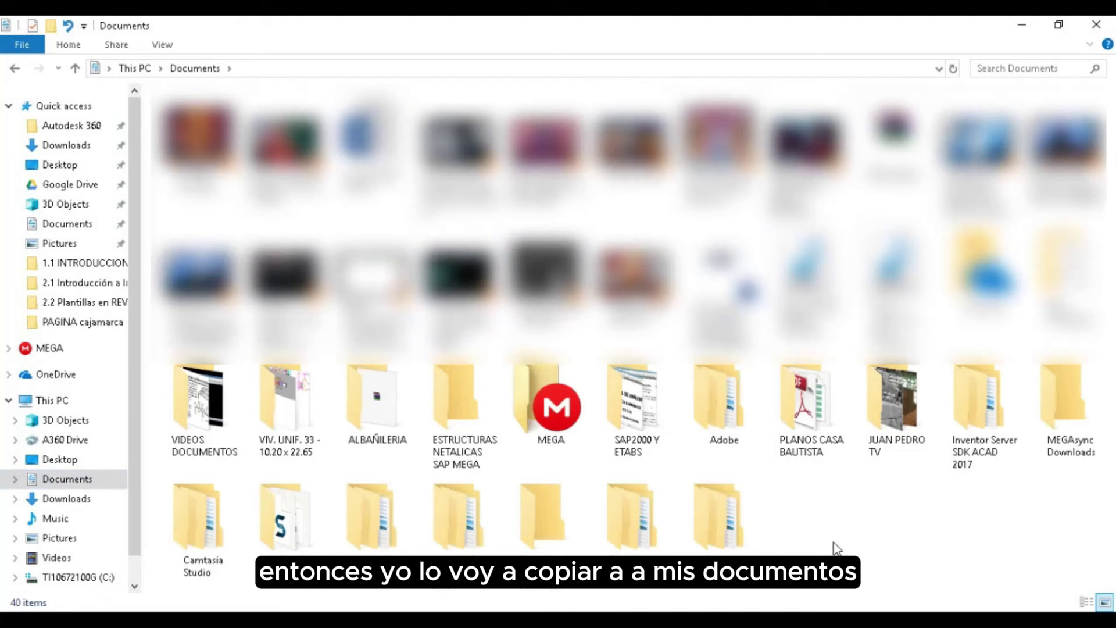
key("ctrl+v")
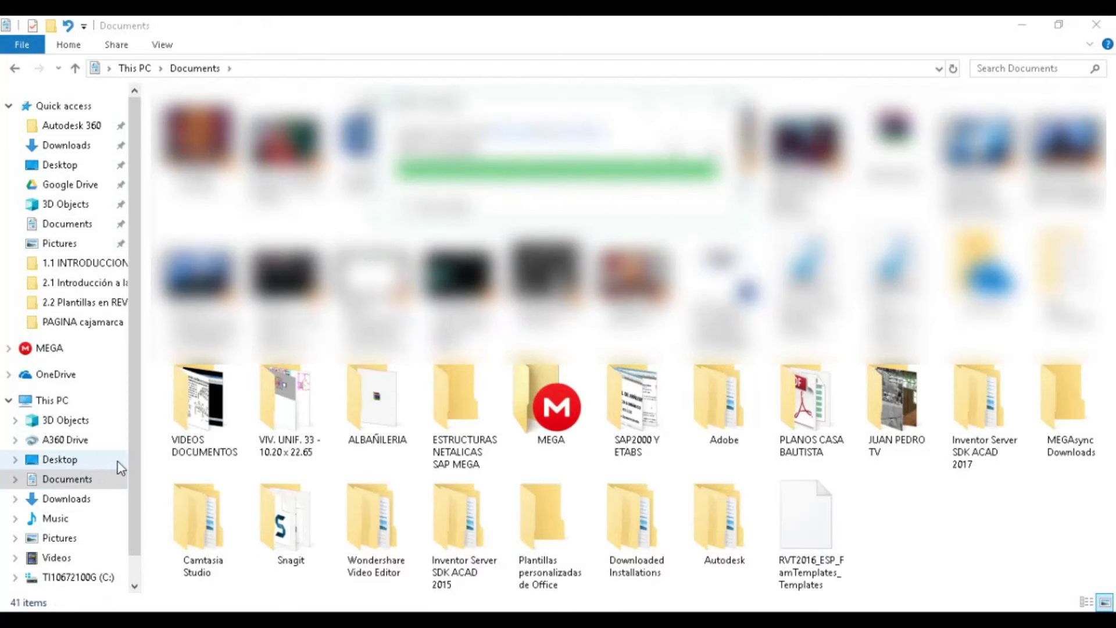
right_click(802, 578)
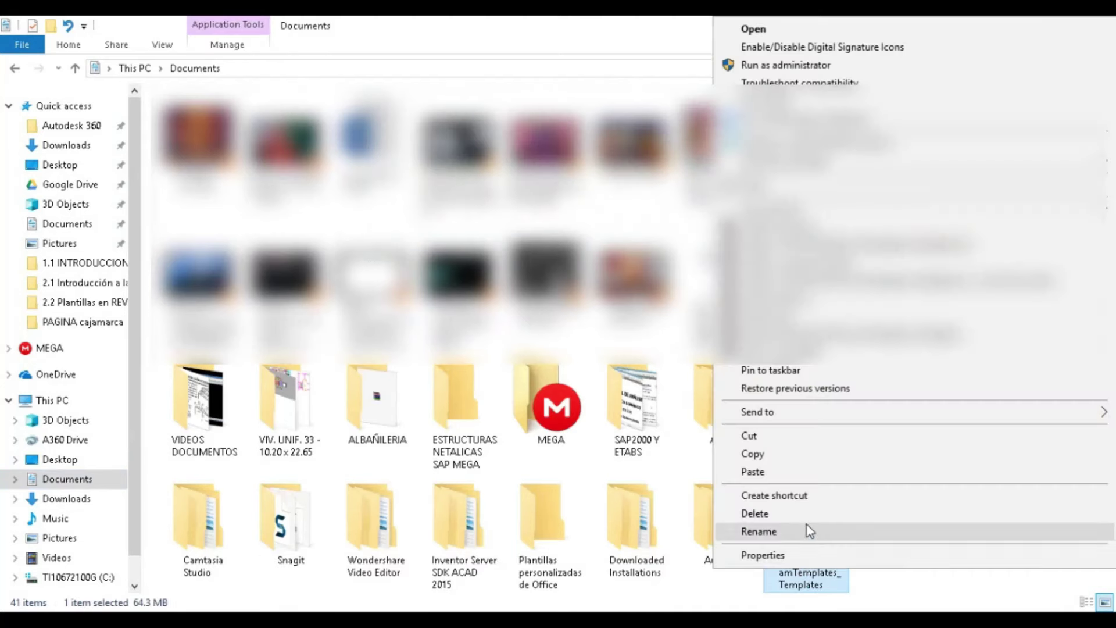
left_click(761, 314)
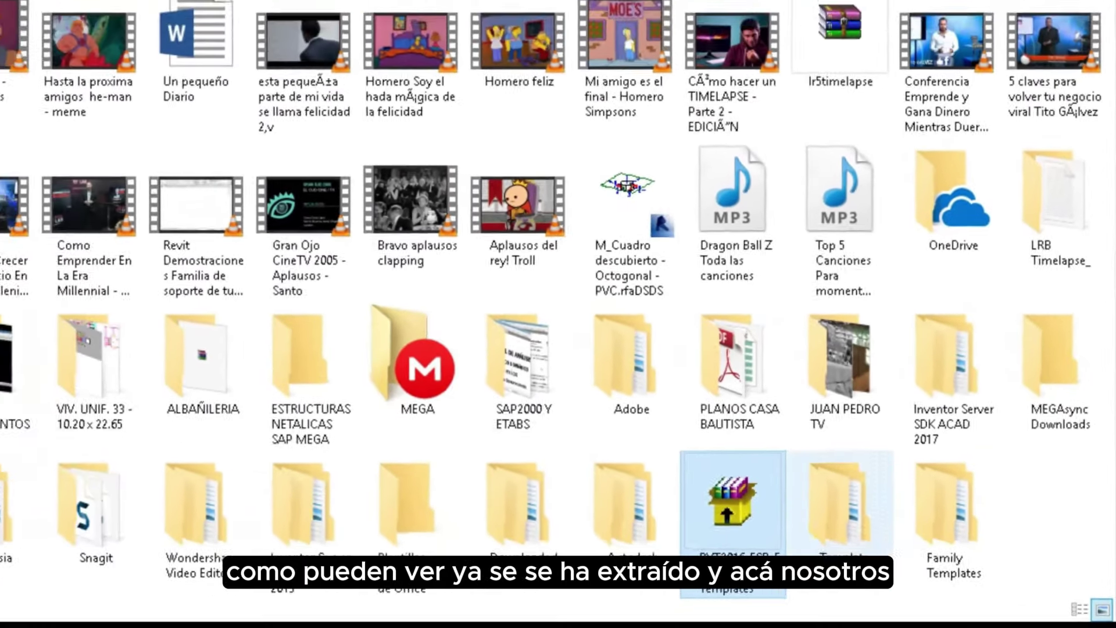
Step: Check the extracted Family Templates\Spanish and Templates\Spain folders, selecting the seven Spain templates
double_click(924, 500)
double_click(228, 123)
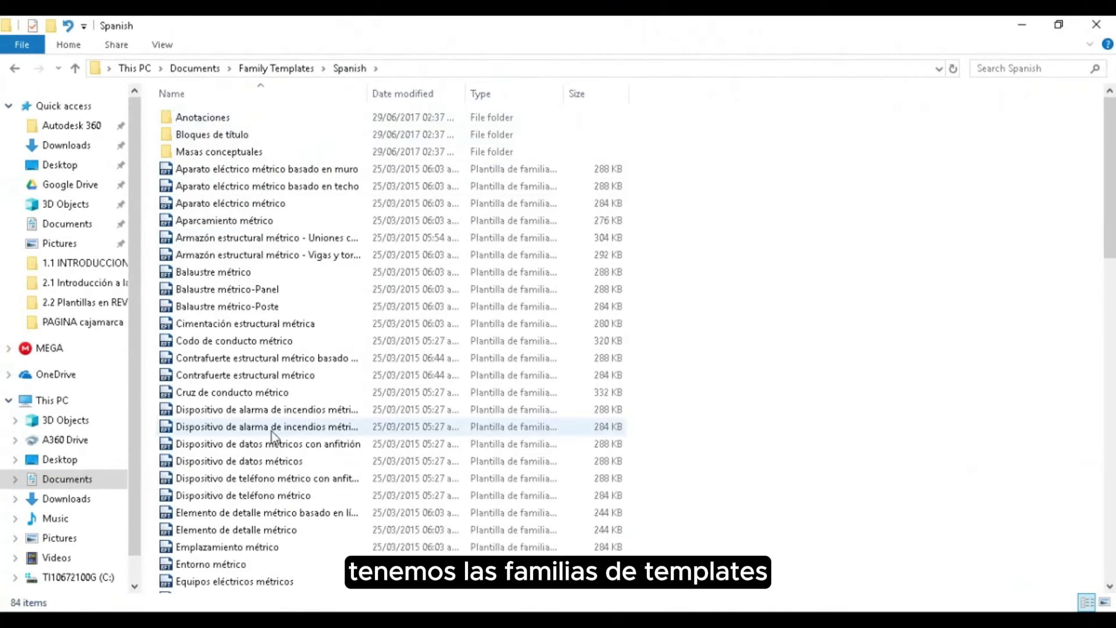
key("BackSpace")
key("BackSpace")
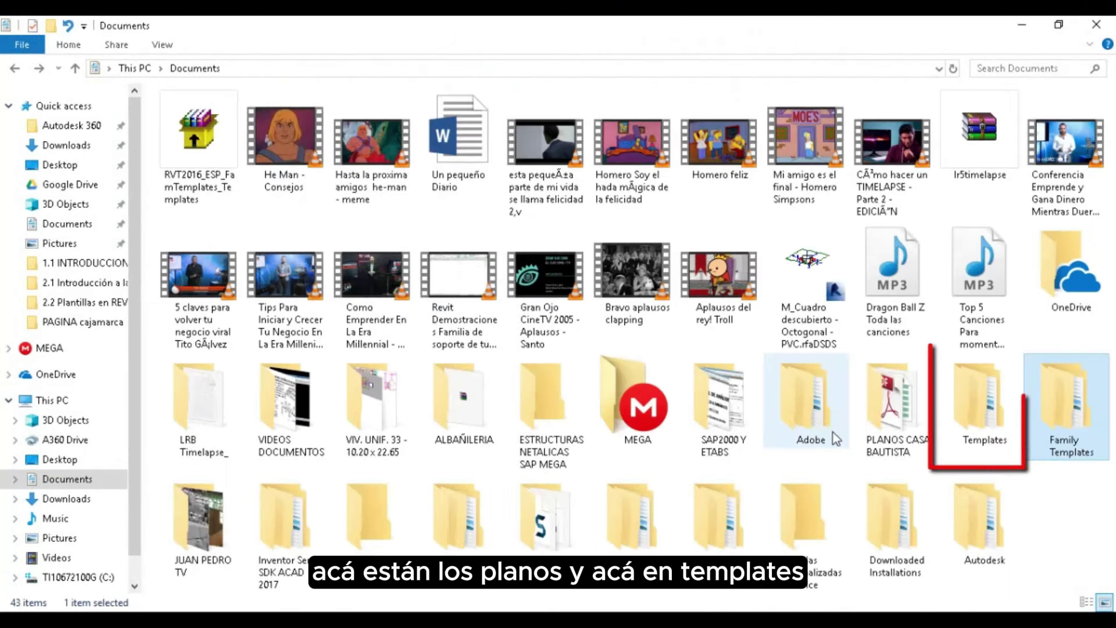
left_click(985, 439)
double_click(987, 437)
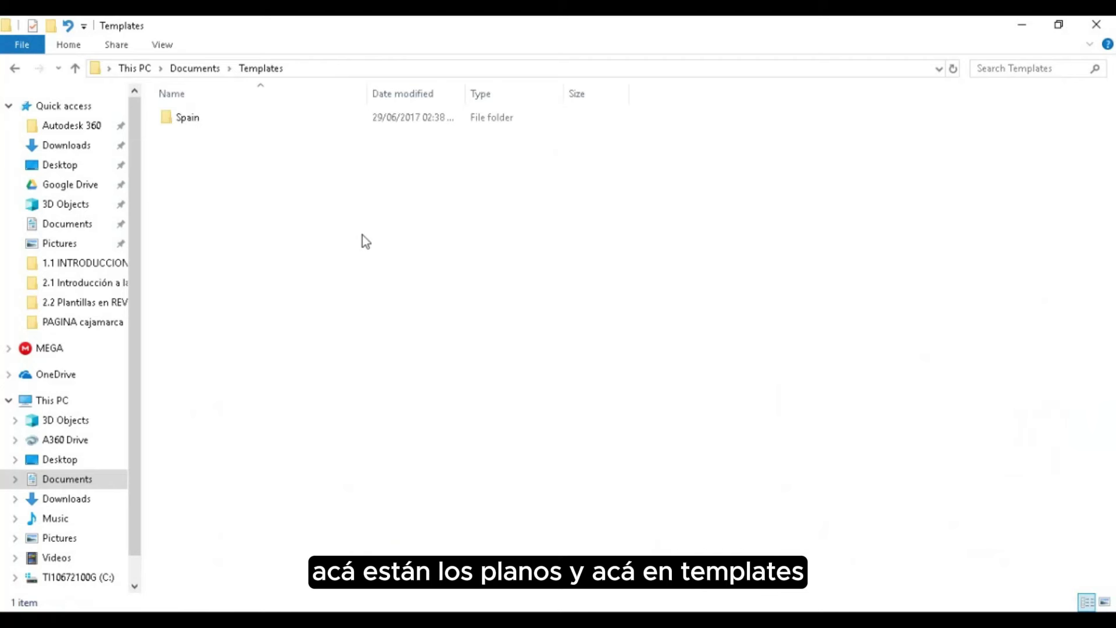
double_click(218, 116)
left_click_drag(273, 323, 273, 326)
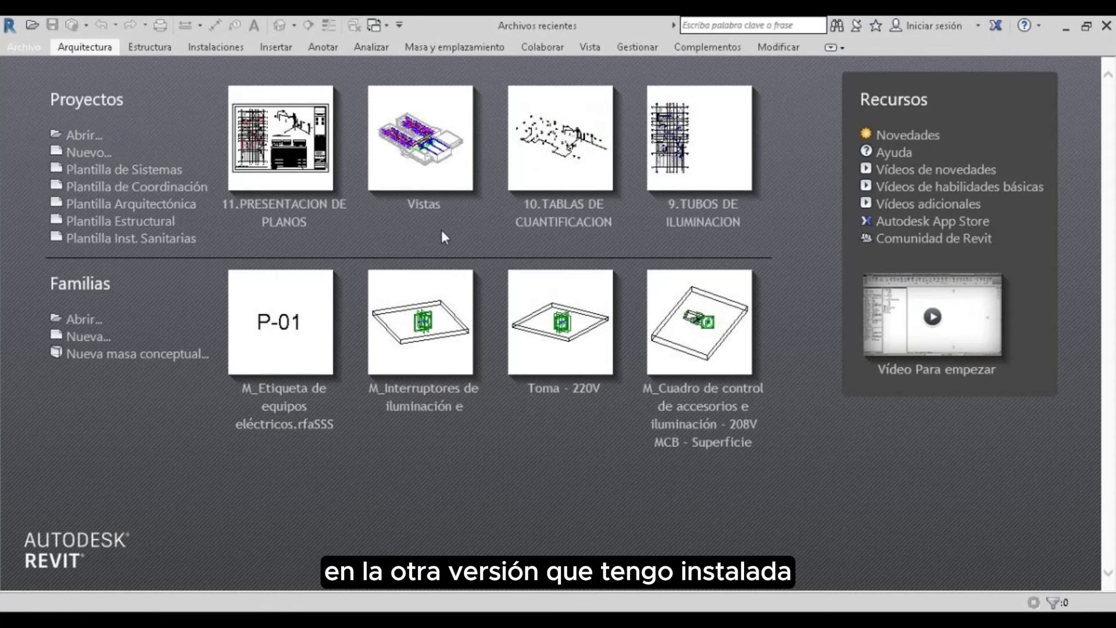
Step: From the other Revit version's start screen, open Options on the Ubicaciones de archivos page
left_click(1066, 28)
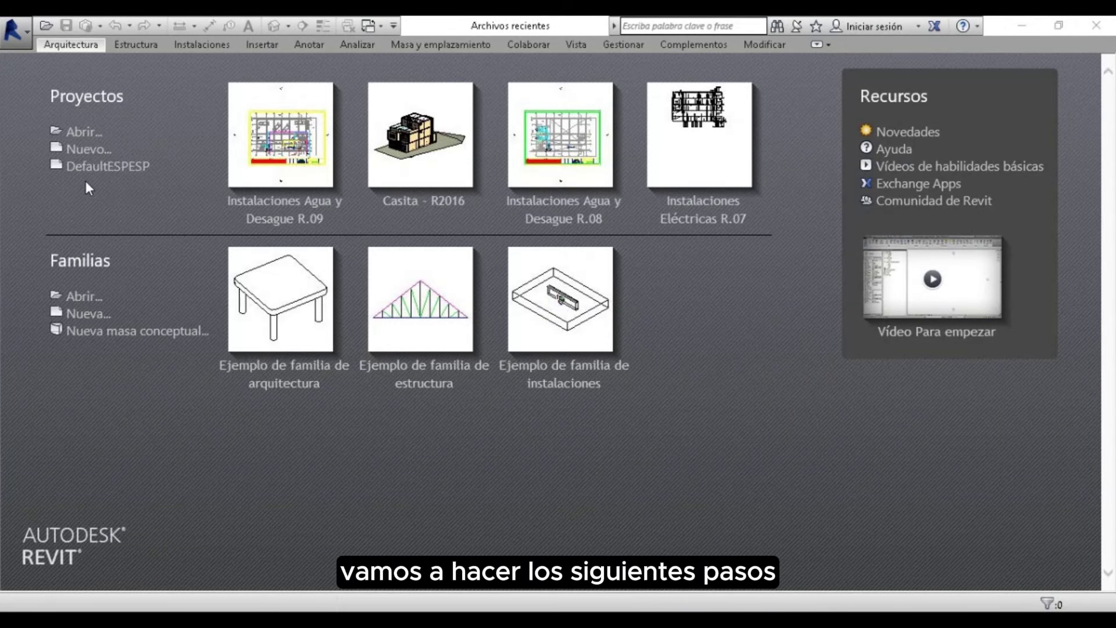
left_click(20, 36)
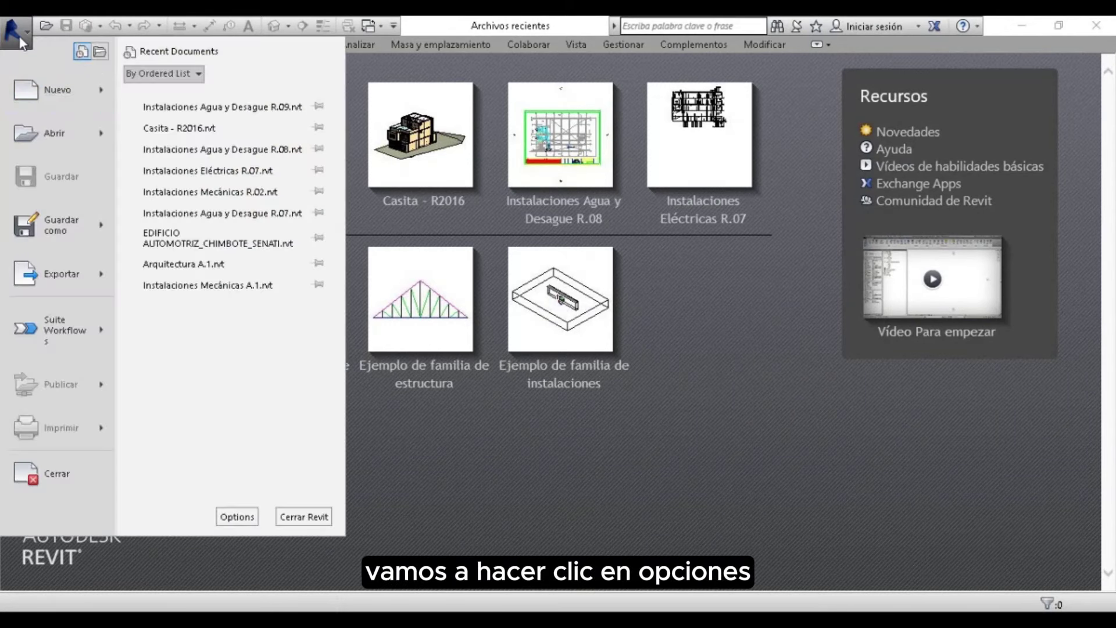
left_click(237, 517)
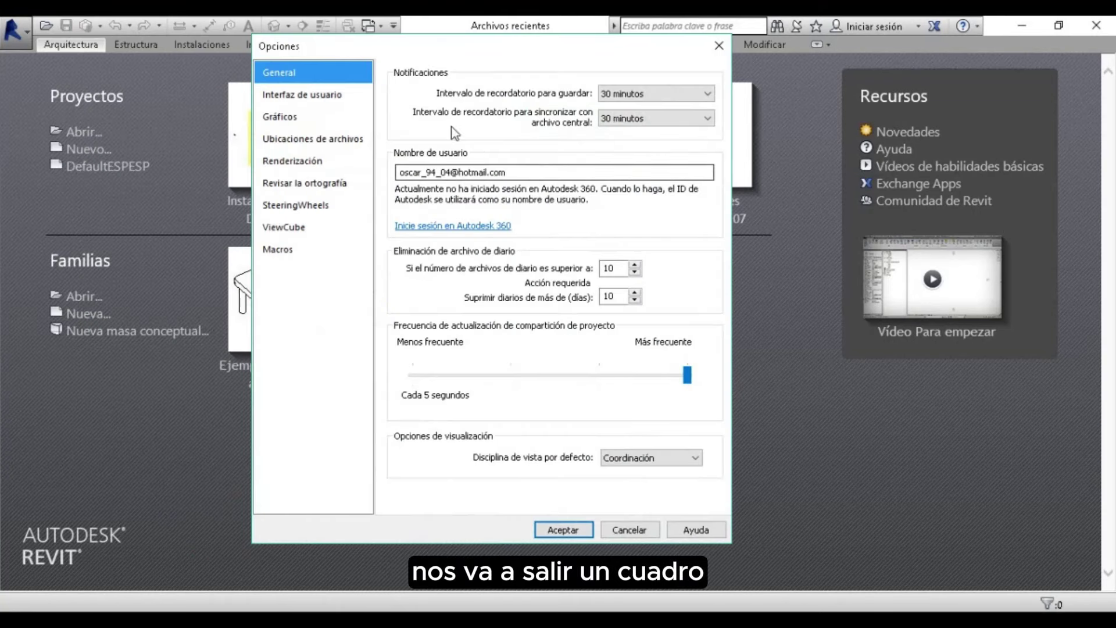
left_click(375, 140)
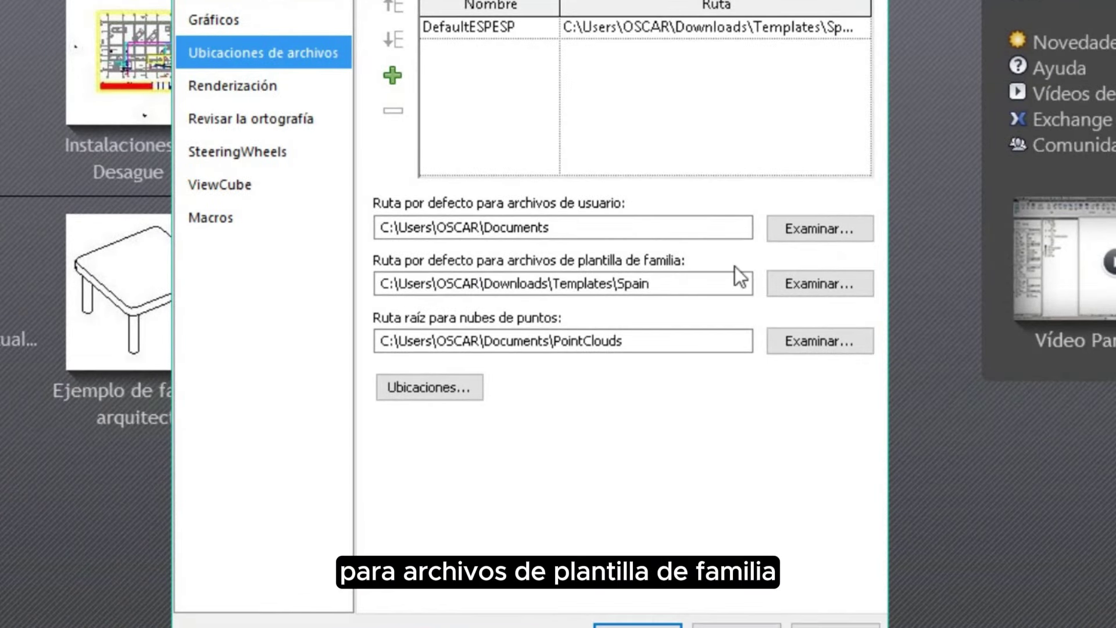
left_click(686, 283)
Step: Set the family template default path to Documents\Templates\Spain
left_click(793, 281)
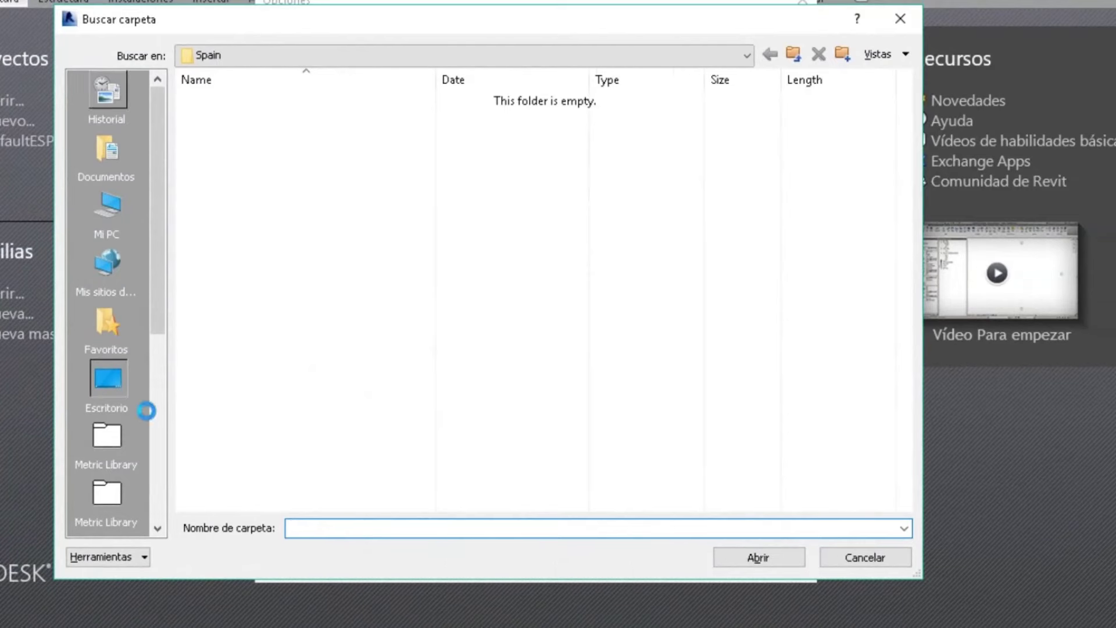
left_click(129, 214)
left_click(125, 171)
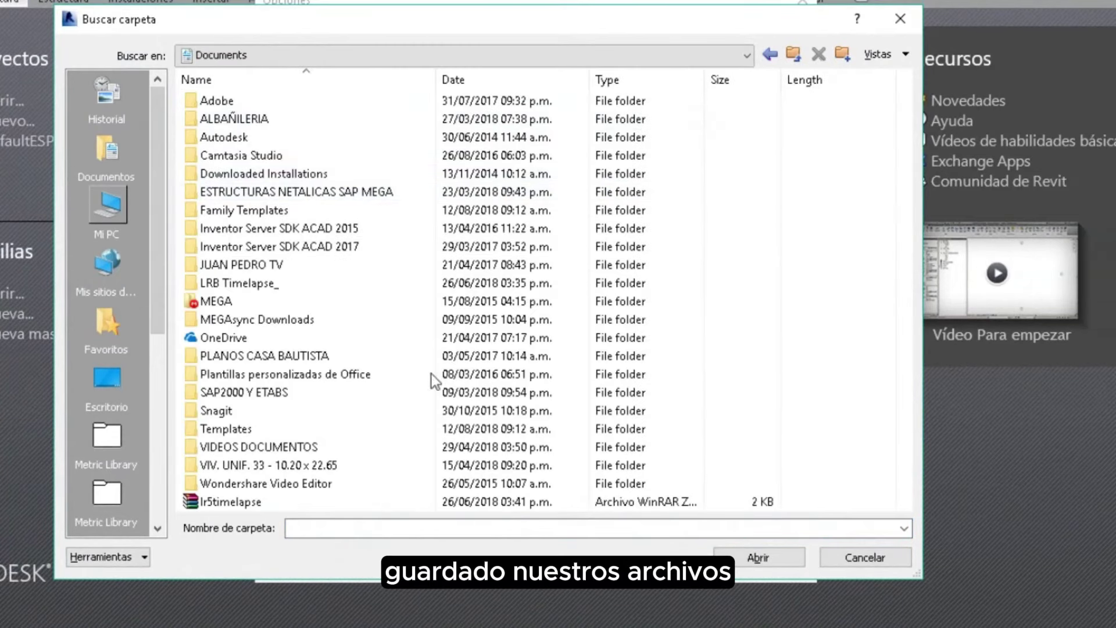
double_click(241, 430)
double_click(229, 109)
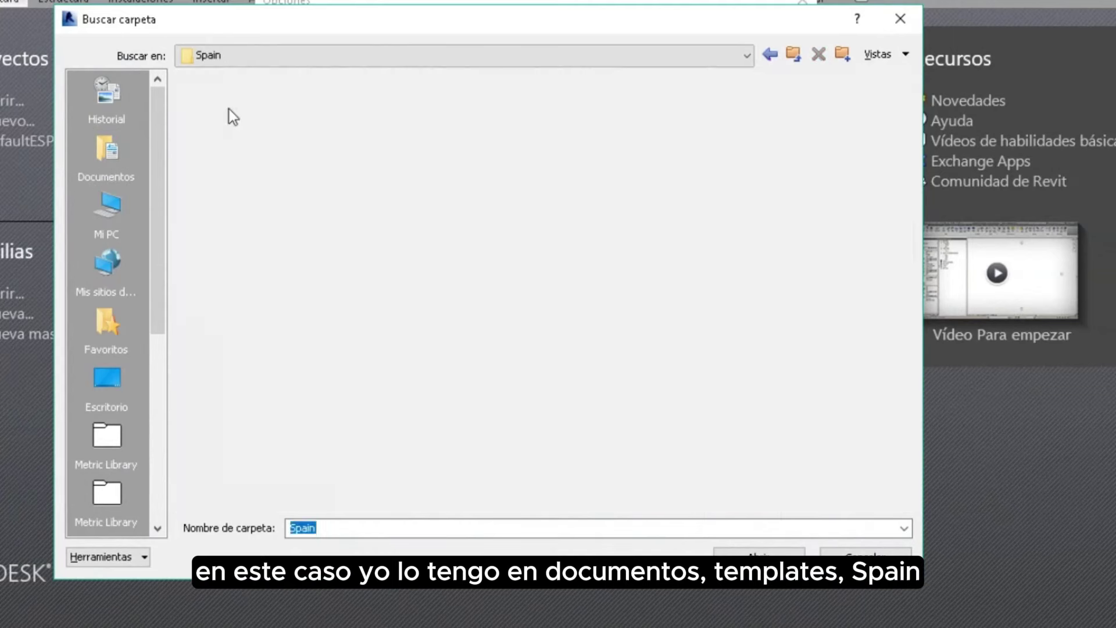
left_click(773, 559)
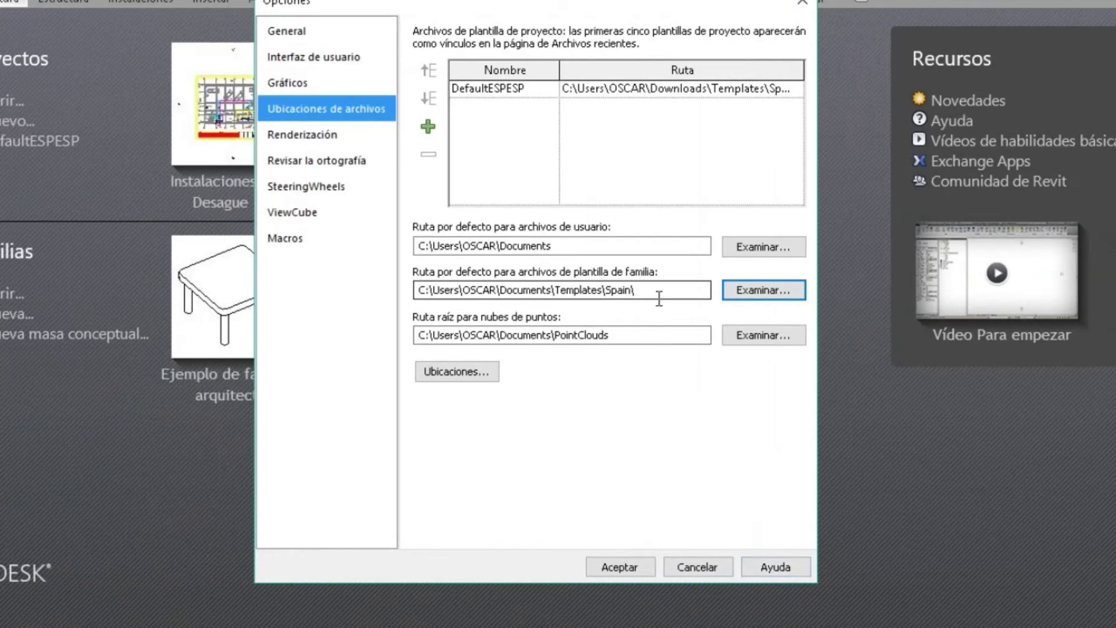
left_click(439, 250)
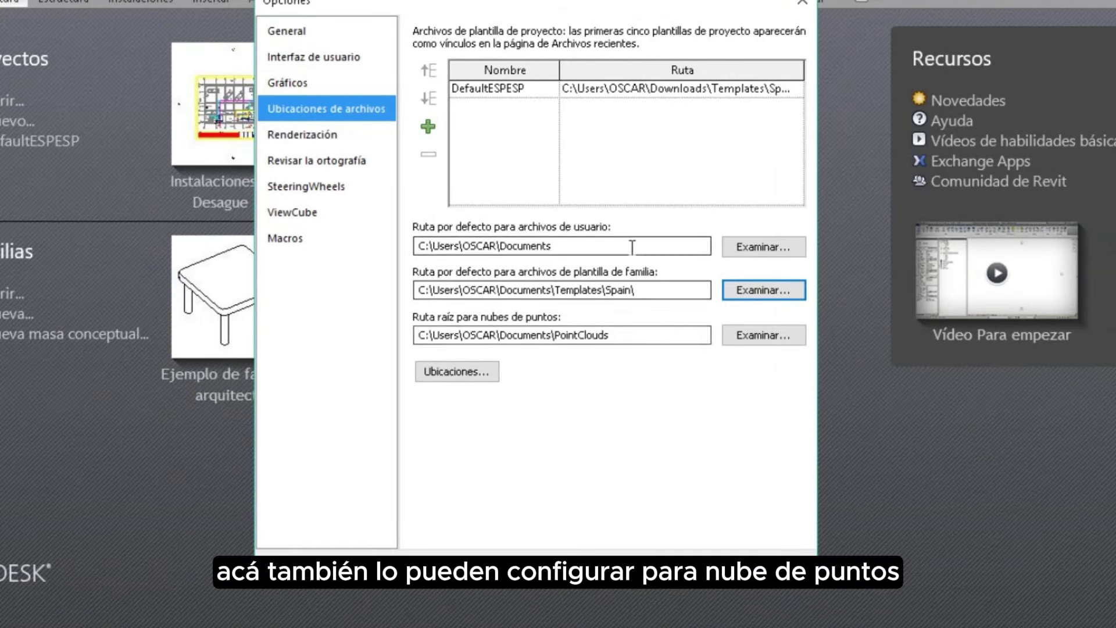
left_click(509, 340)
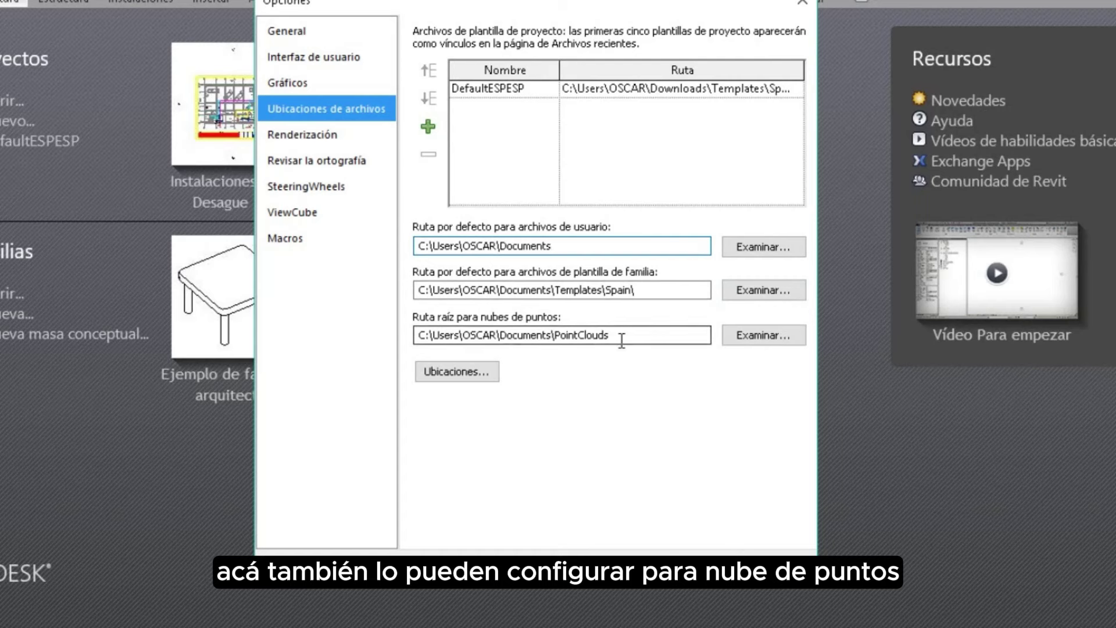
left_click(470, 371)
Step: Point the Metric Library location at the RVT 2016\Spanish_INTL folder
left_click(558, 196)
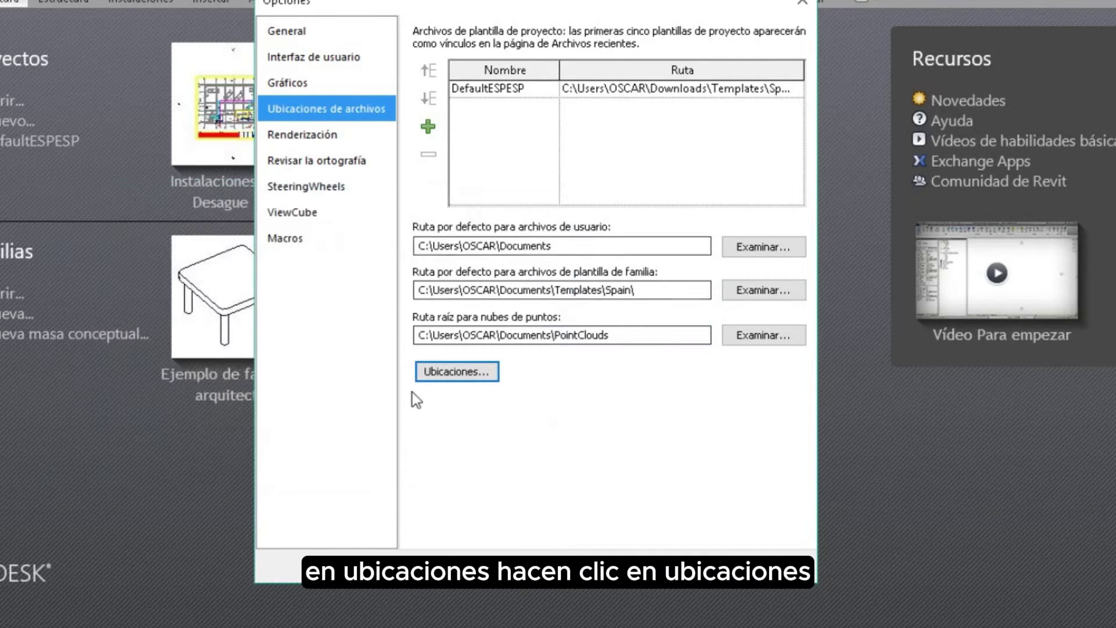
left_click(451, 374)
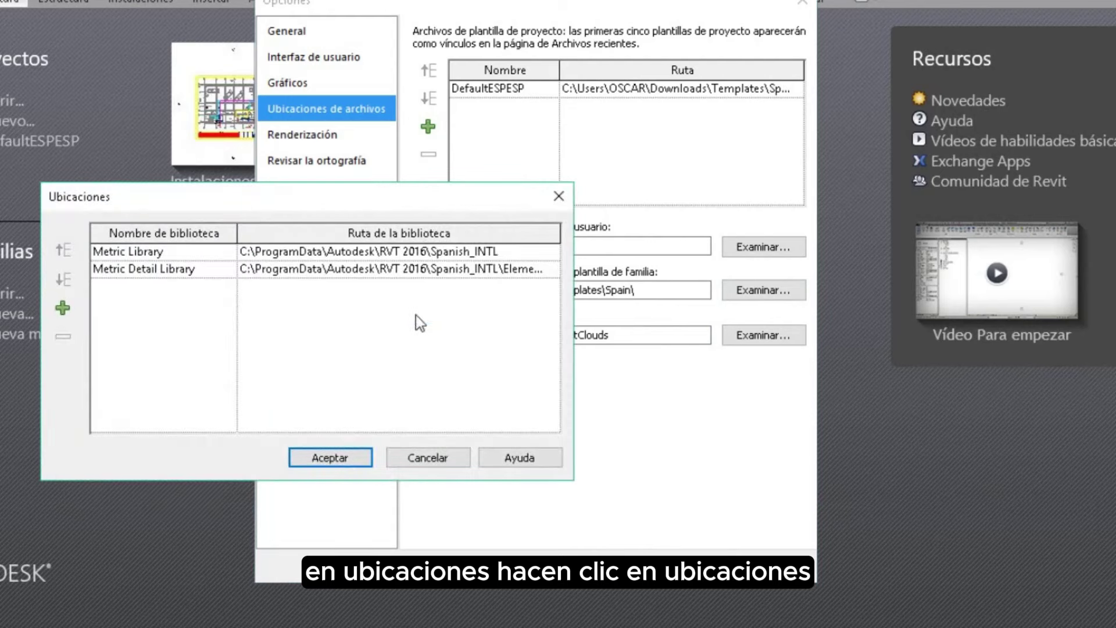
left_click(288, 246)
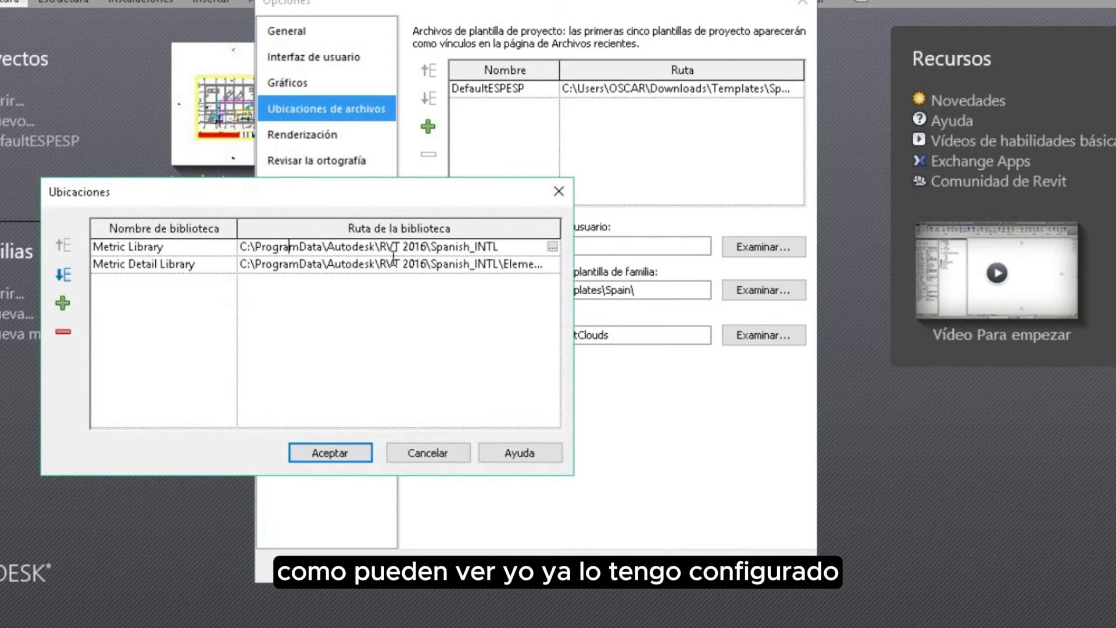
left_click(553, 246)
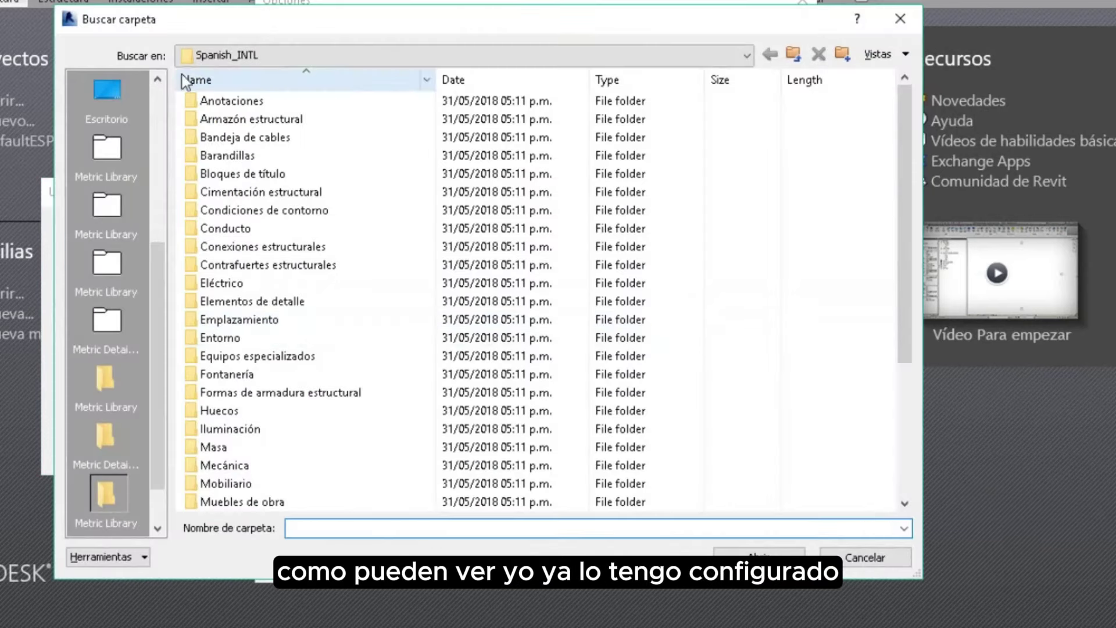
scroll(825, 100, "down", 4)
left_click(800, 51)
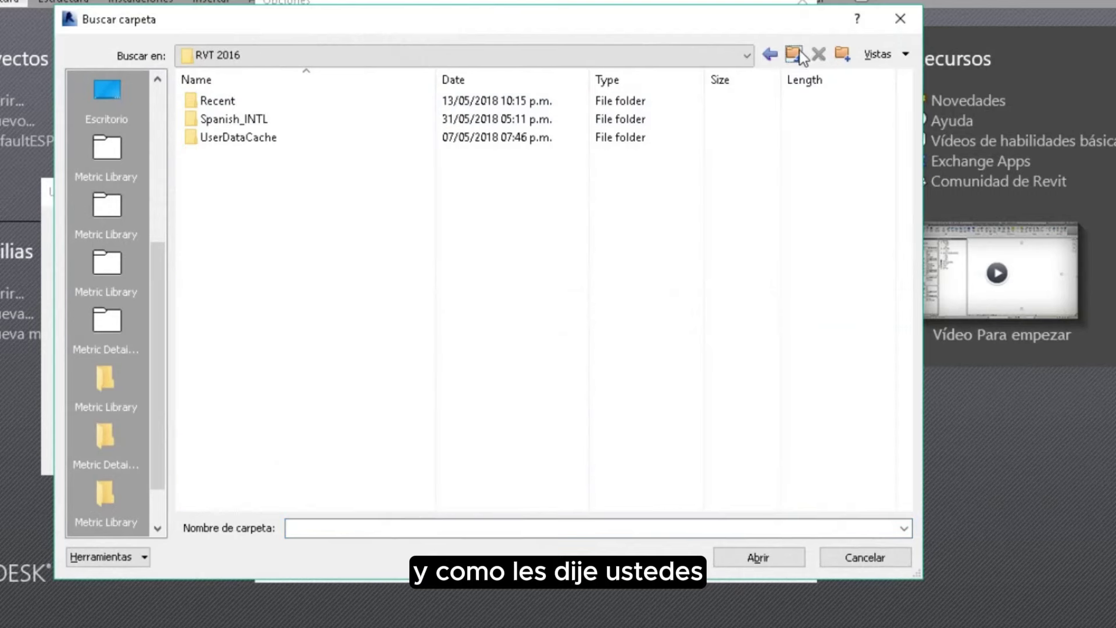
double_click(243, 119)
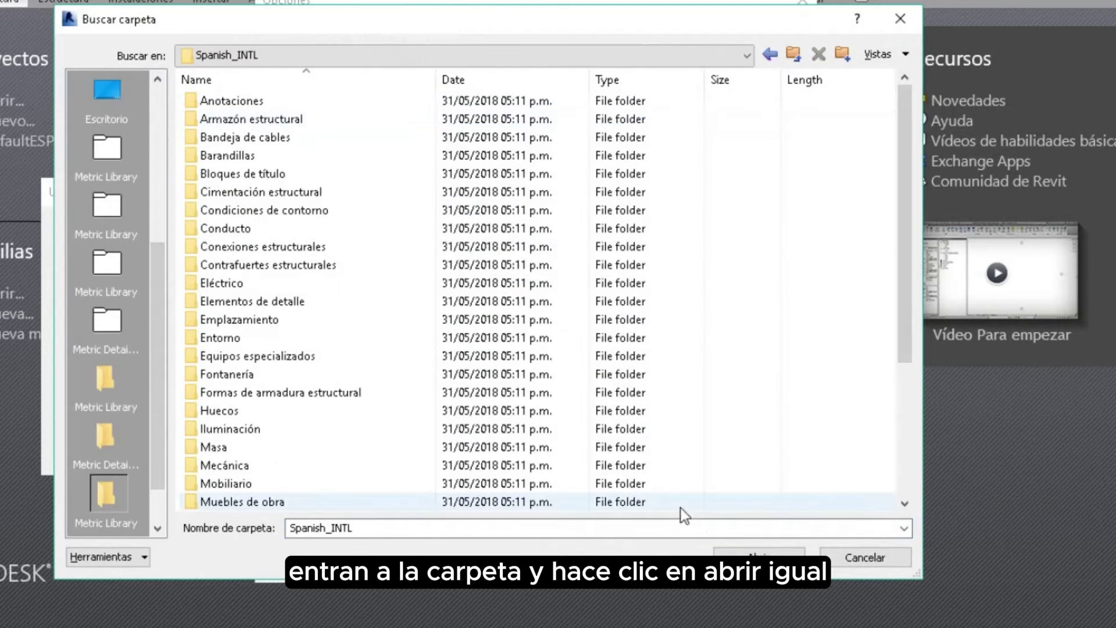
left_click(758, 557)
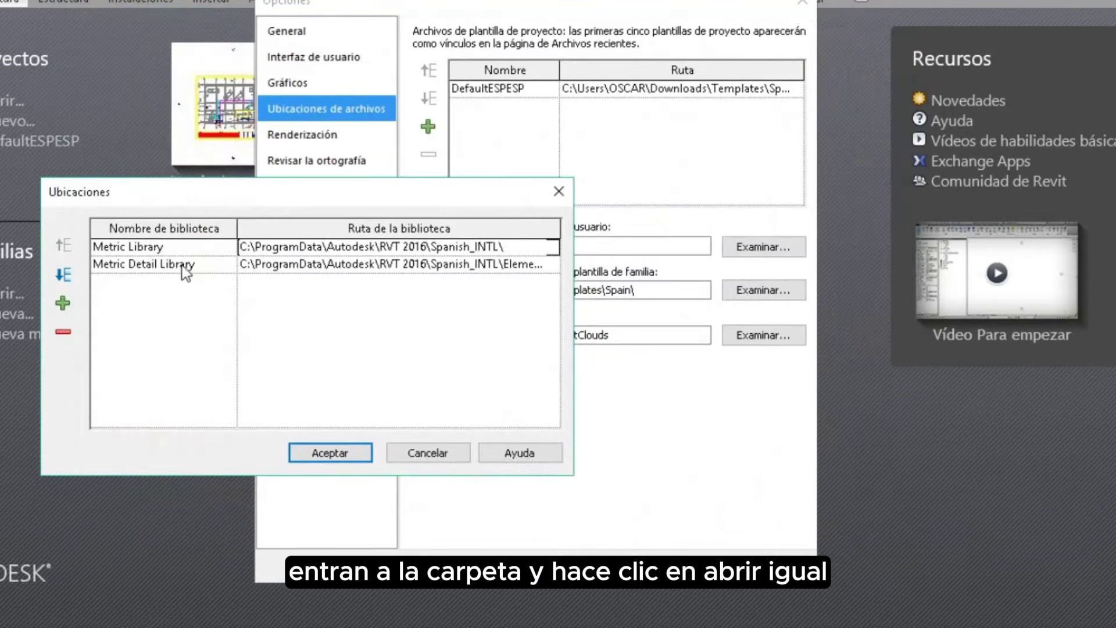
Step: Point the Metric Detail Library at Spanish_INTL\Elementos de detalle and save the library locations
left_click(549, 267)
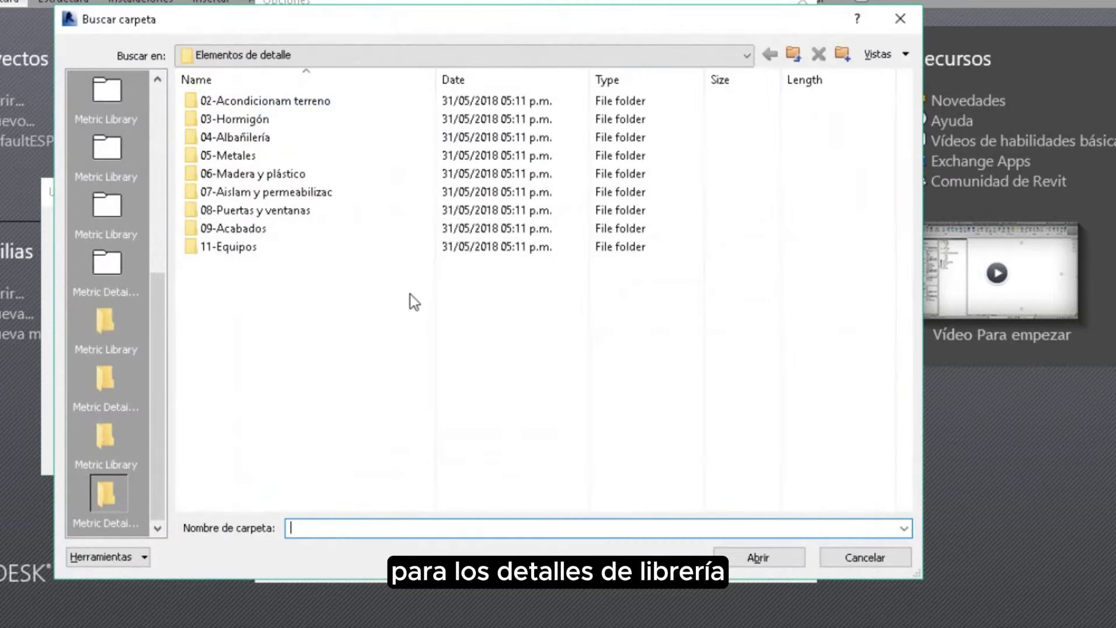
left_click(788, 57)
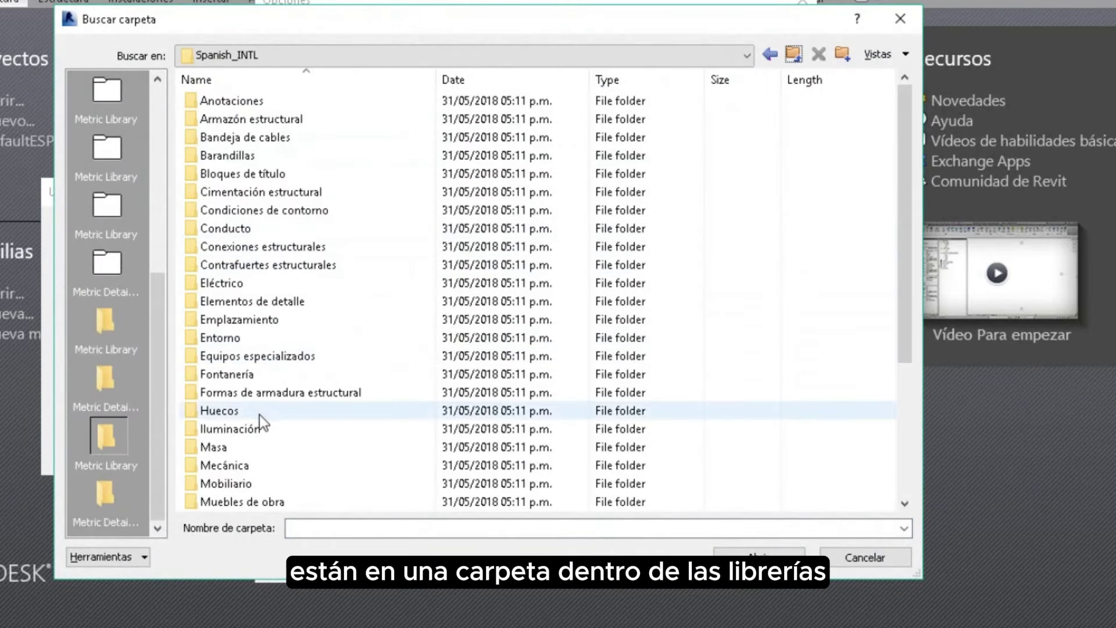
left_click(267, 302)
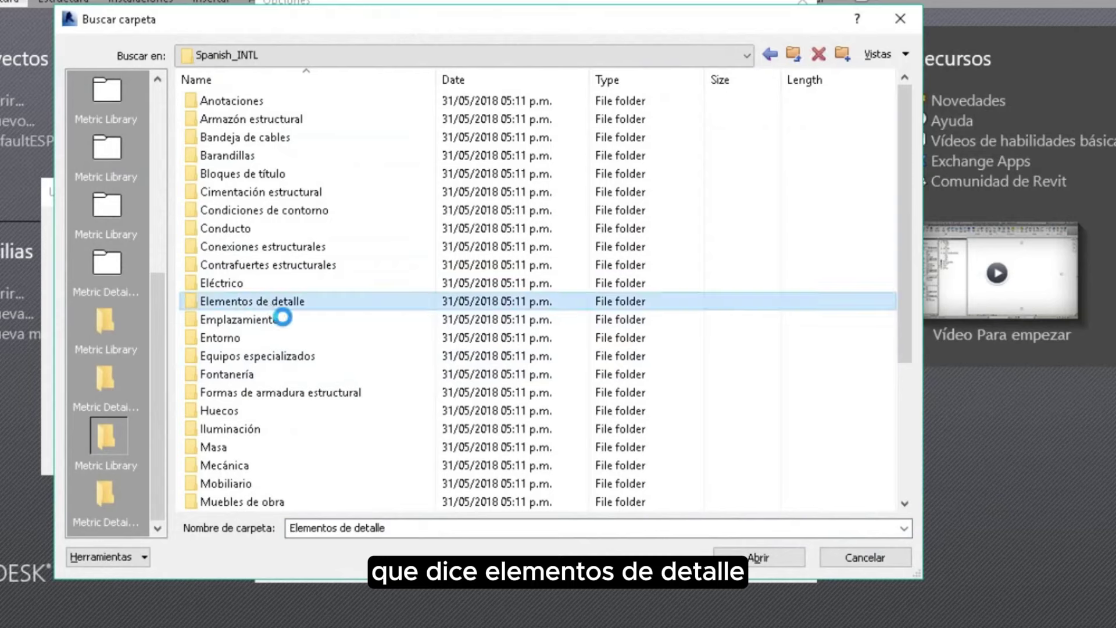
left_click(757, 557)
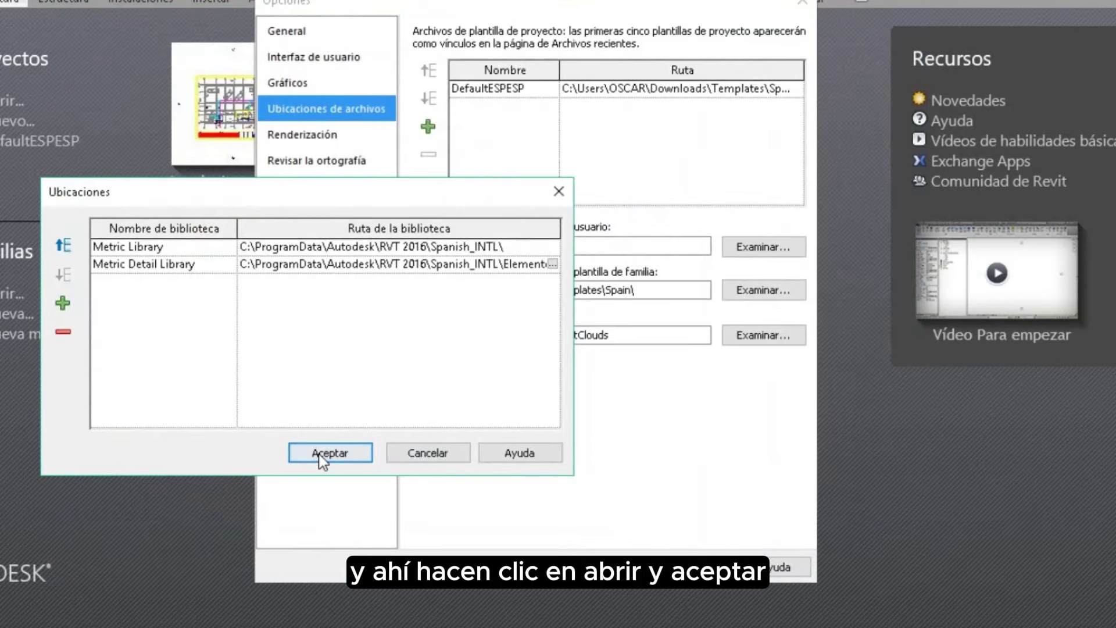
left_click(320, 455)
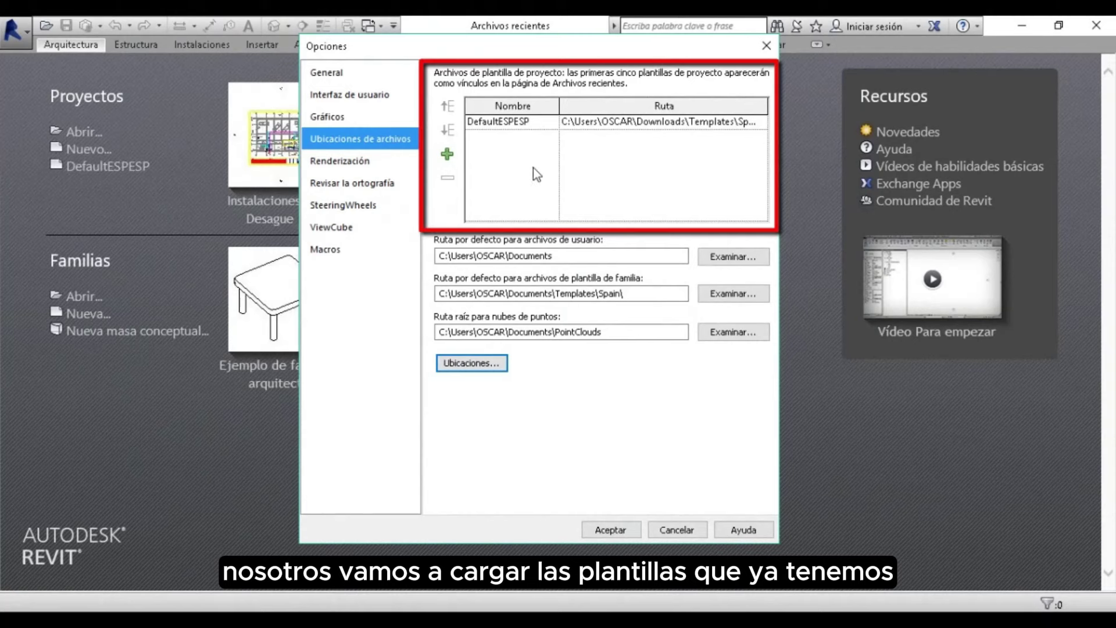
Step: Browse to Documents\Templates\Spain and preview the DefaultESPESP project templates
left_click(447, 155)
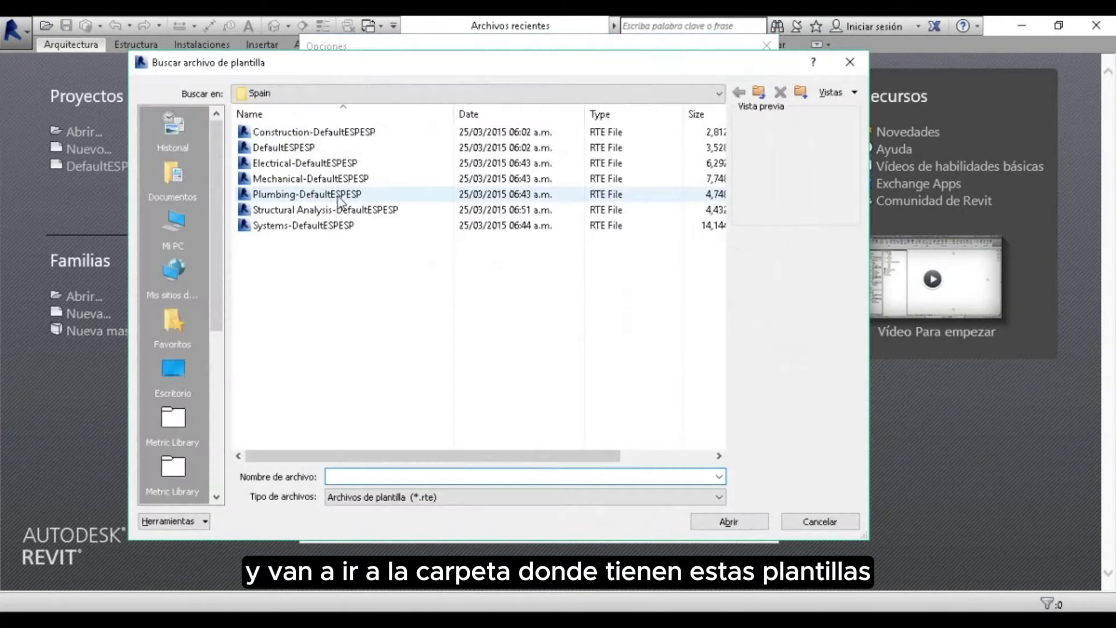
left_click(173, 174)
scroll(284, 285, "down", 1)
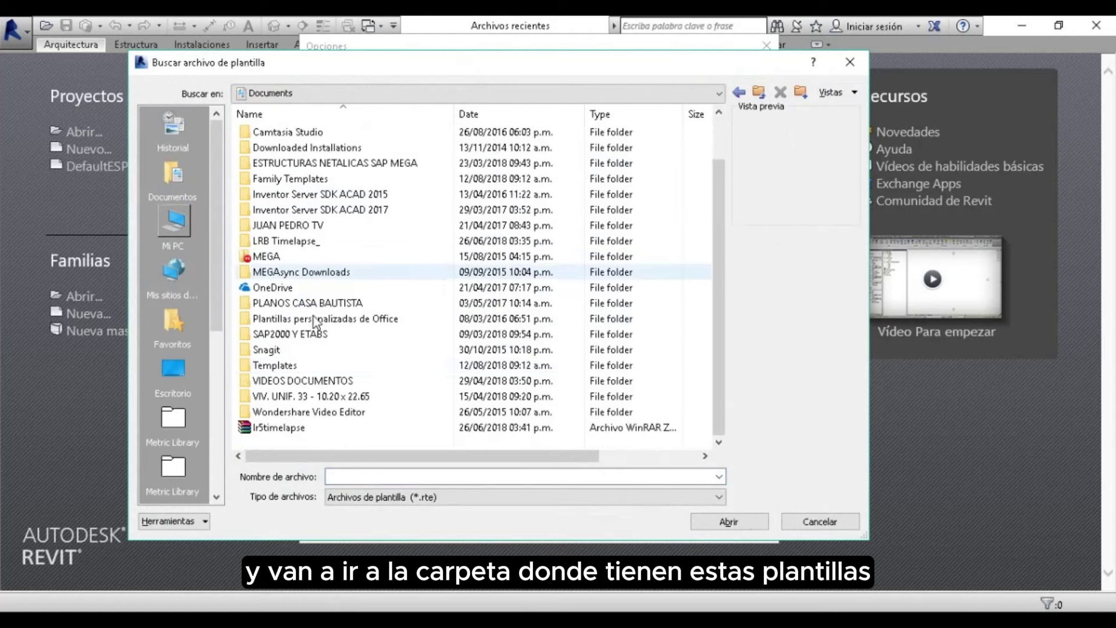
double_click(292, 368)
double_click(281, 137)
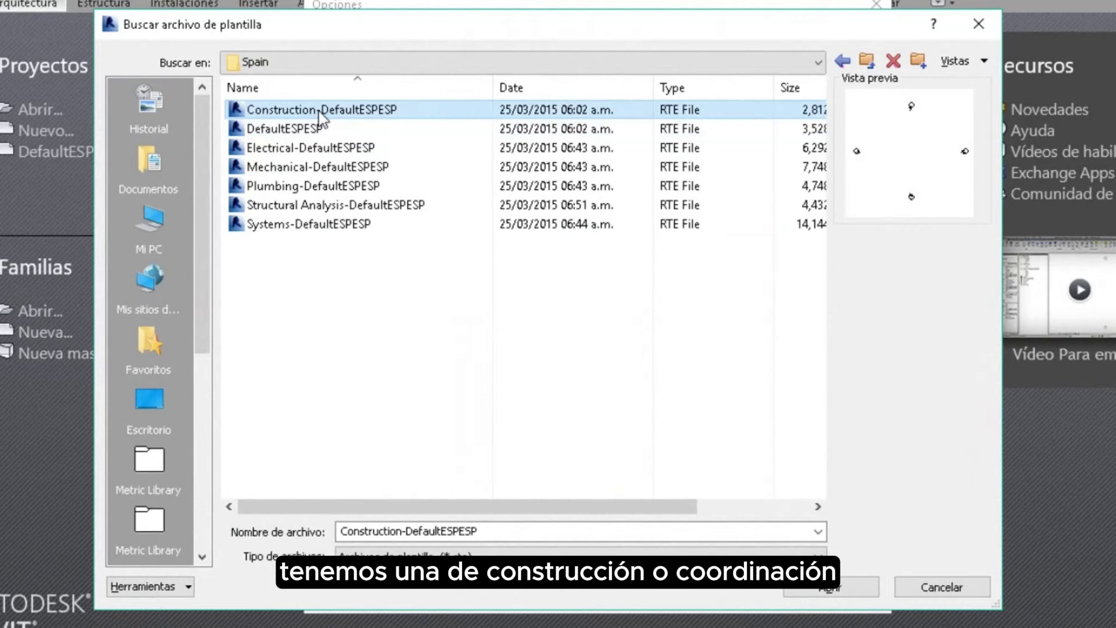
left_click(317, 133)
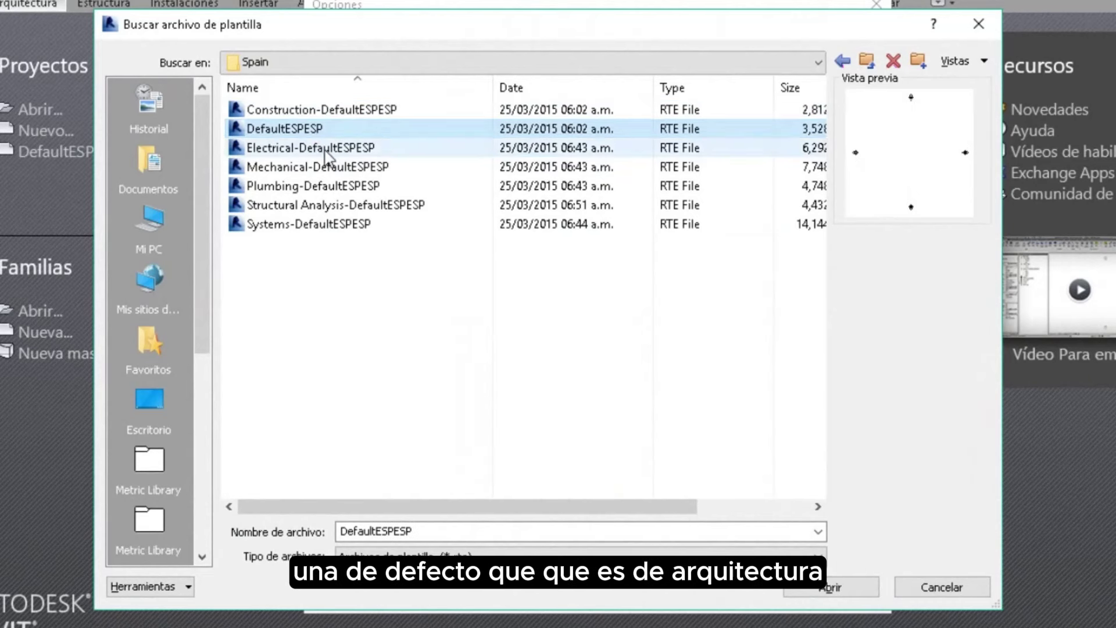
left_click(321, 149)
left_click(303, 167)
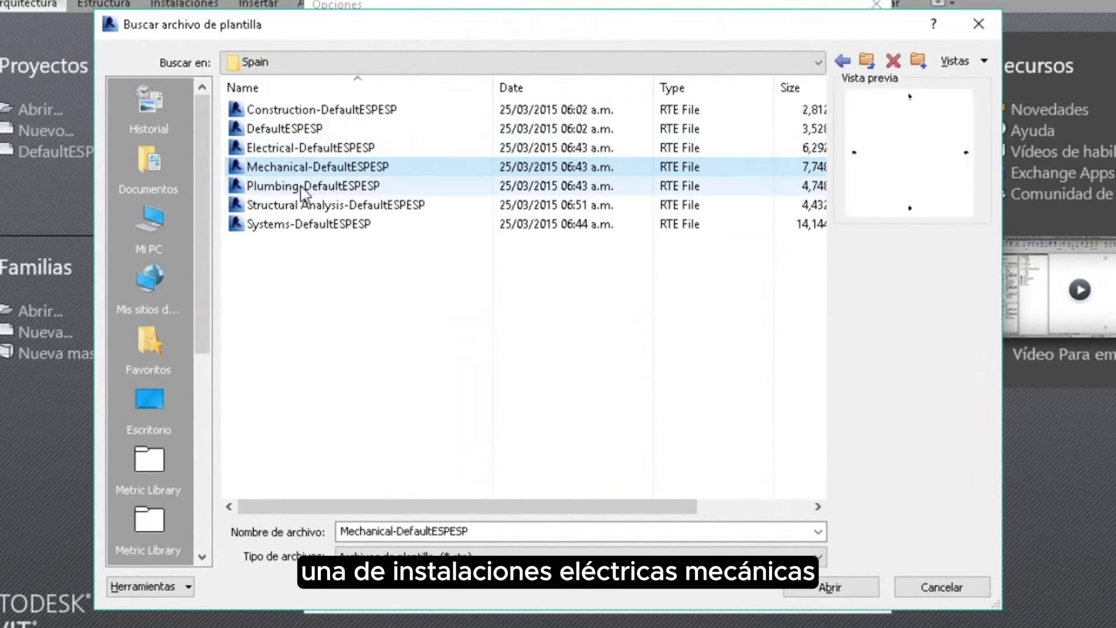
left_click(299, 187)
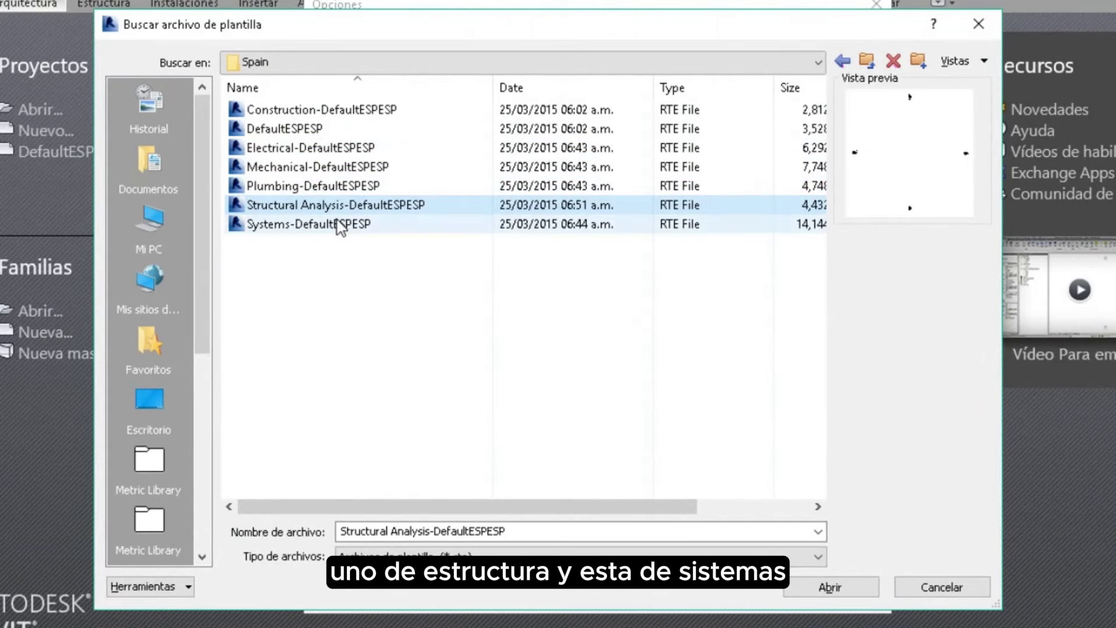
left_click(336, 229)
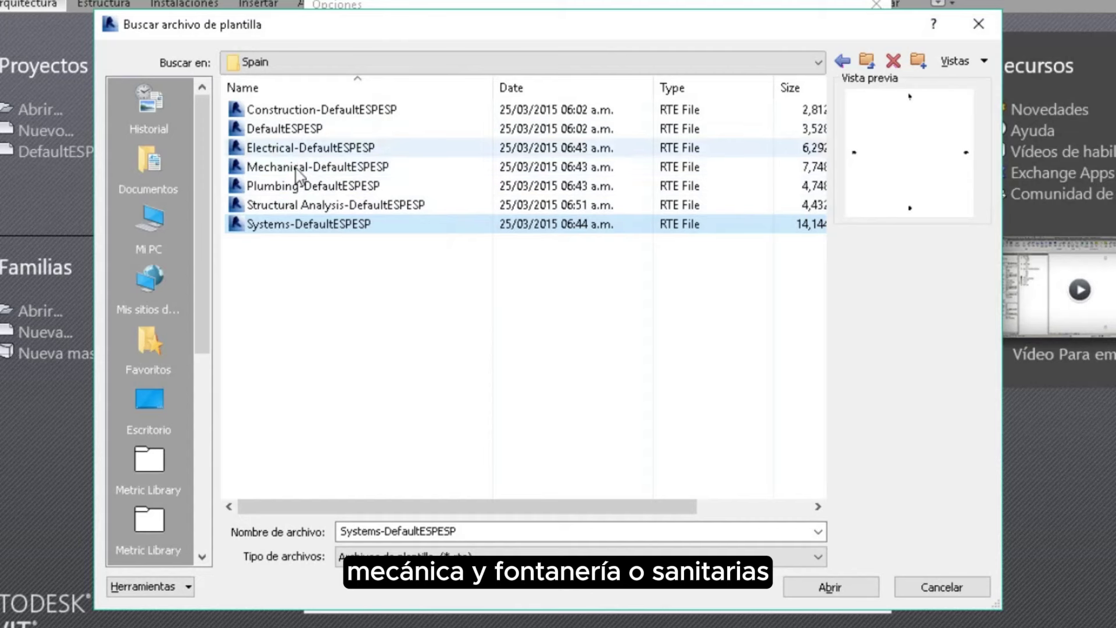
Step: Add Construction-DefaultESPESP to the project template list
left_click(297, 111)
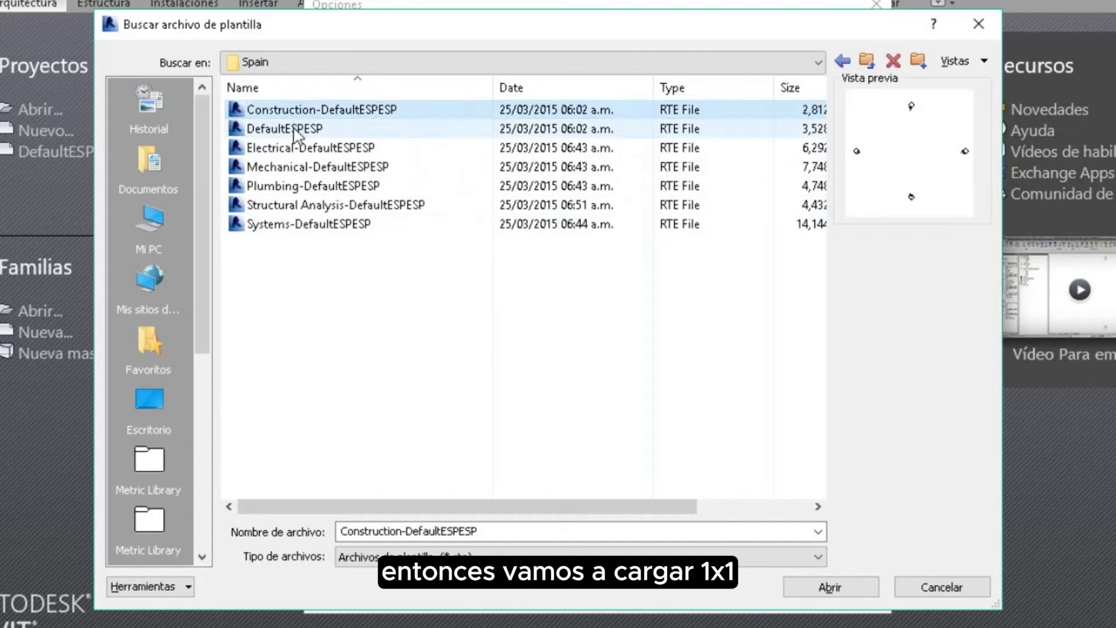
left_click(296, 109)
left_click(299, 224)
left_click(297, 109)
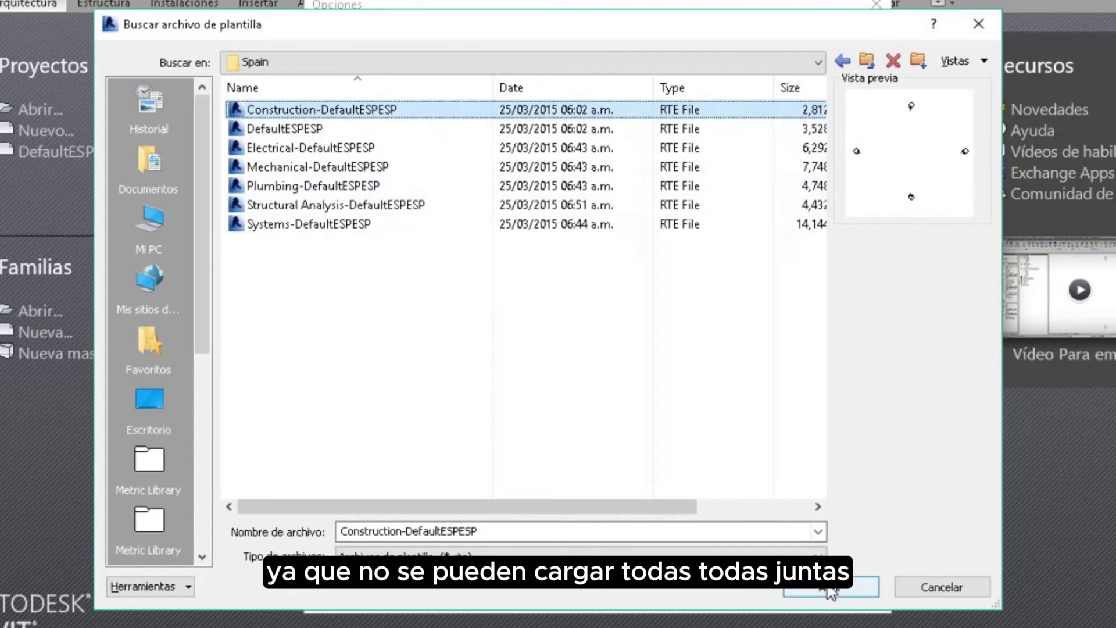
left_click(829, 587)
Step: Add Electrical-DefaultESPESP to the project template list
left_click(485, 136)
left_click(285, 129)
left_click(311, 147)
left_click(813, 588)
left_click(485, 136)
Step: Add the Mechanical, Plumbing, Structural Analysis and Systems DefaultESPESP templates to the list
double_click(314, 167)
left_click(484, 136)
double_click(323, 182)
left_click(485, 136)
double_click(323, 202)
left_click(485, 136)
left_click(324, 221)
left_click(787, 589)
Step: Rename DefaultESPESP to Arquitectura and Construction-Default to Coordinación
left_click(569, 116)
left_click(558, 97)
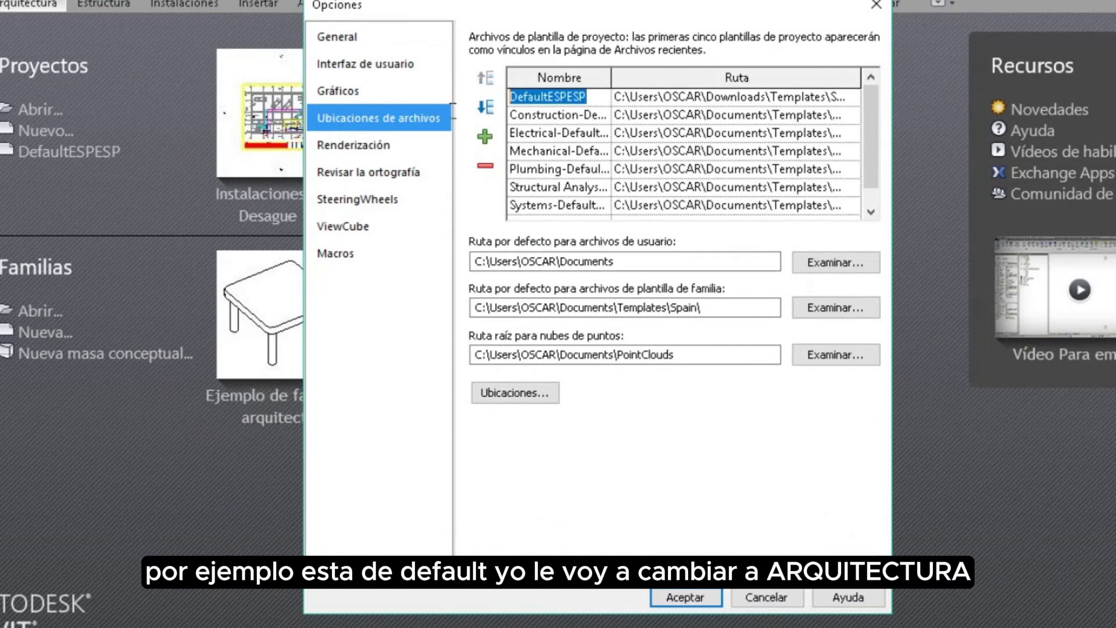
type("Arquitectura")
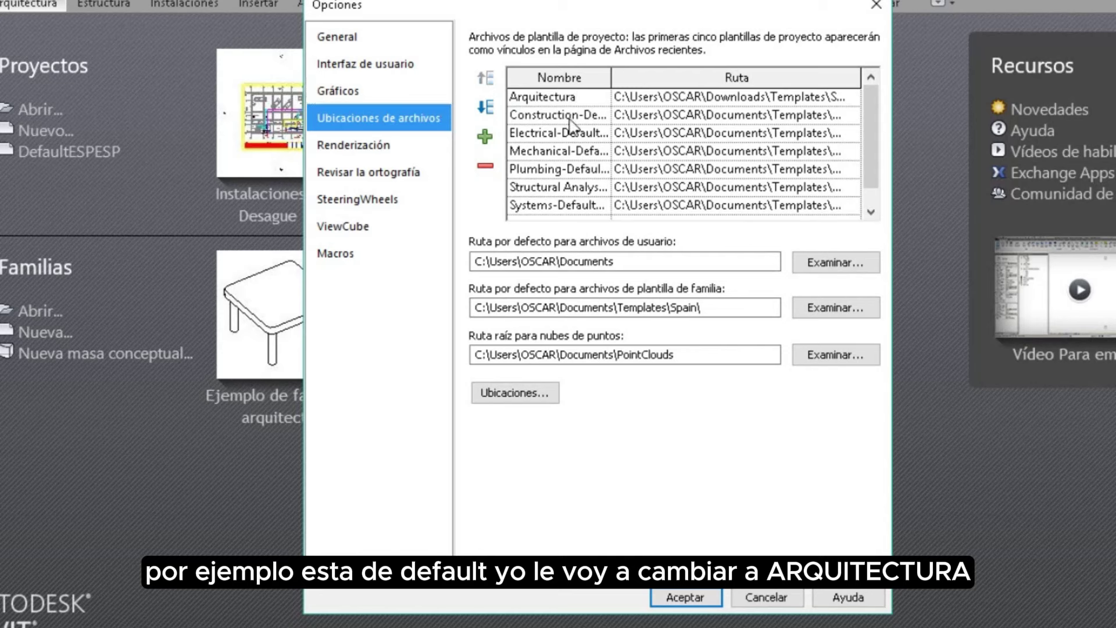
left_click(540, 115)
left_click(540, 115)
key("BackSpace")
type("Coordinación")
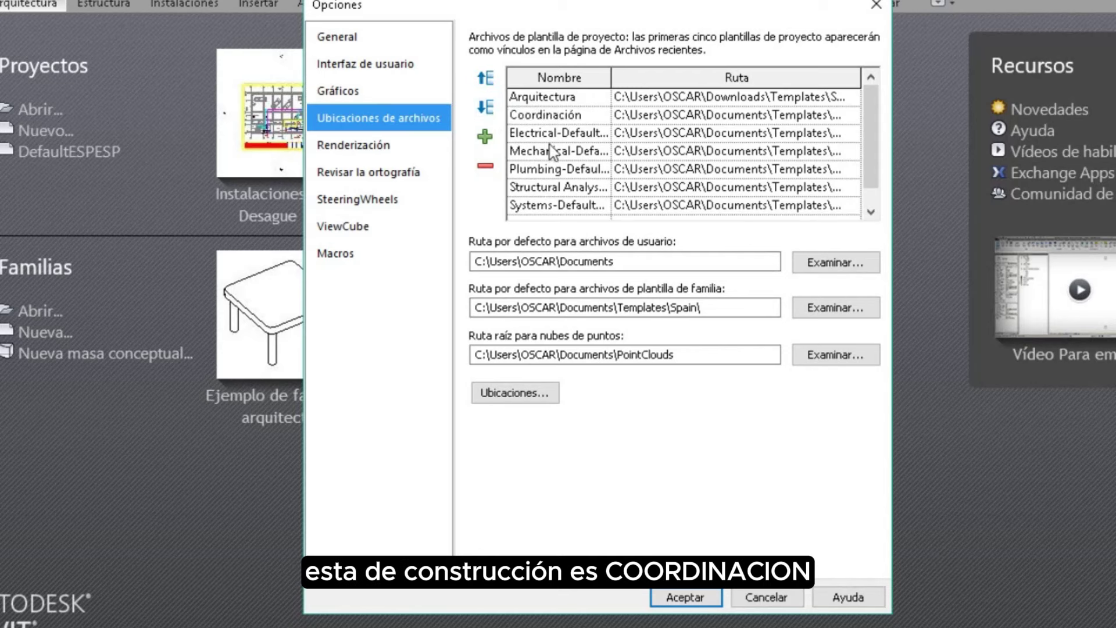
left_click(547, 172)
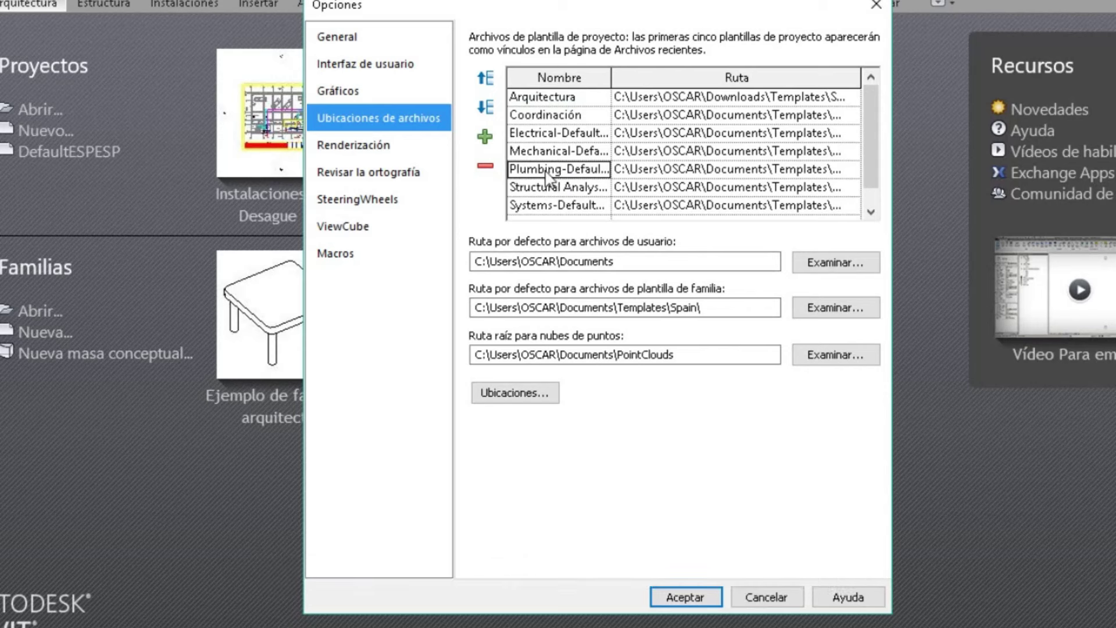
Step: Move Plumbing above Electrical and Structural Analysis to the bottom of the list
left_click(487, 78)
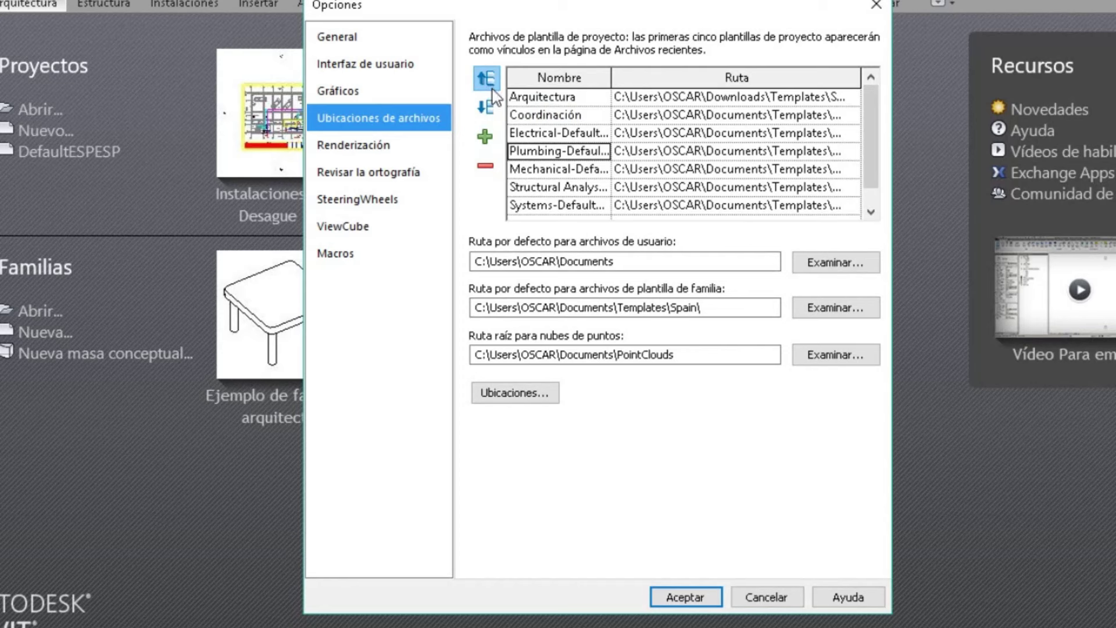
left_click(488, 82)
left_click(543, 189)
left_click(485, 106)
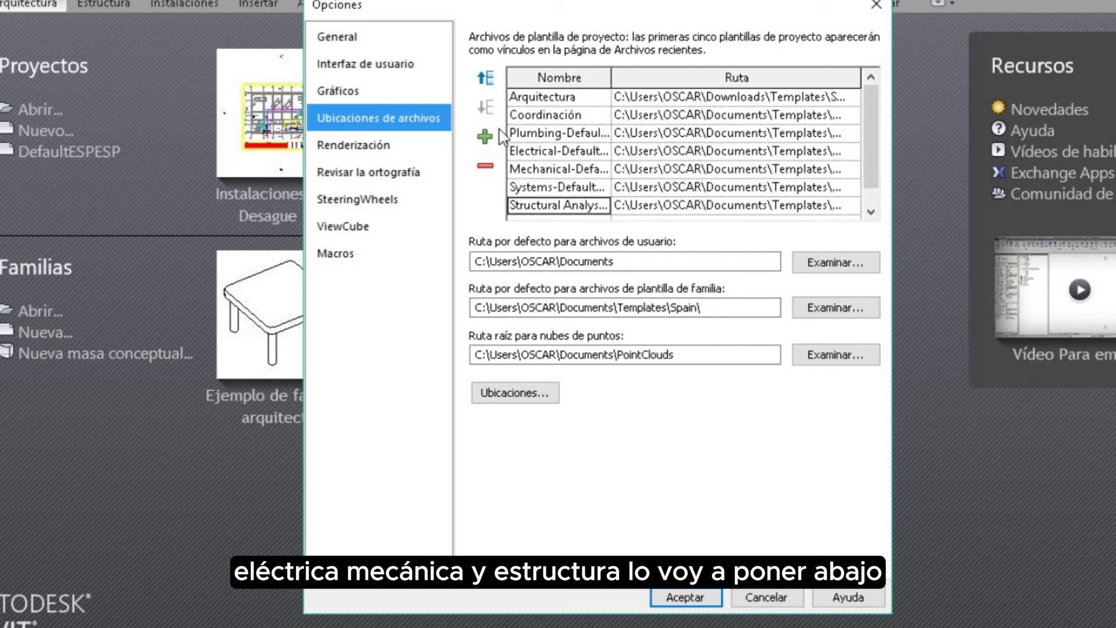
Step: Rename Plumbing, Electrical, Mechanical and Systems to Inst. Sanitarias, Inst. Eléctricas, Inst. Mecánicas and Sistemas
double_click(558, 132)
key("BackSpace")
type("Inst. Sanitarias")
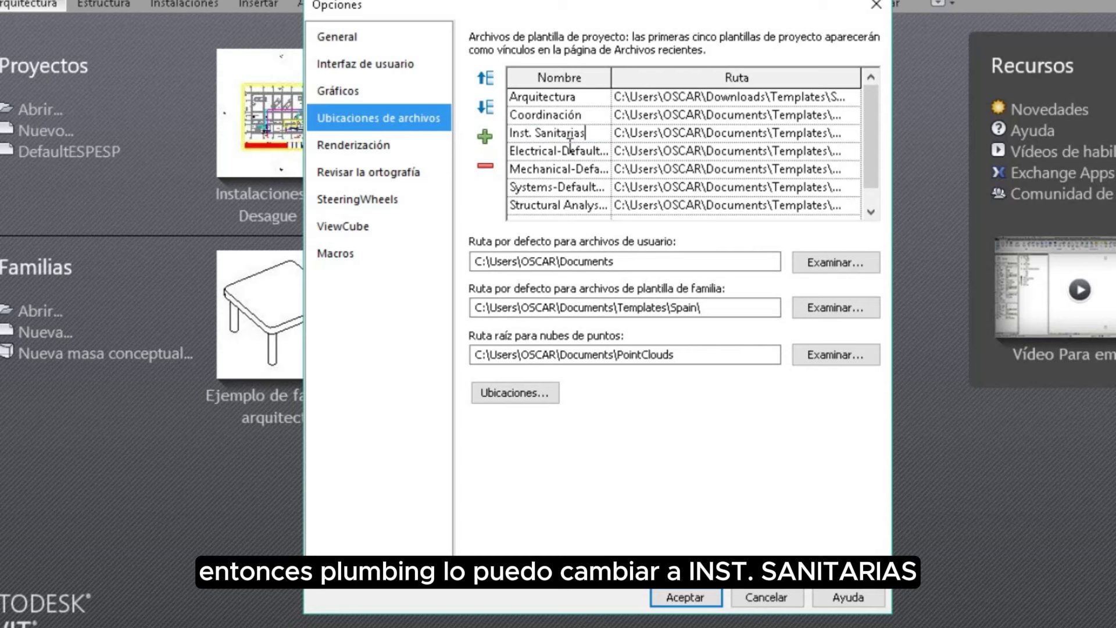
left_click(573, 151)
double_click(575, 150)
key("BackSpace")
type("Inst. Eléctricas")
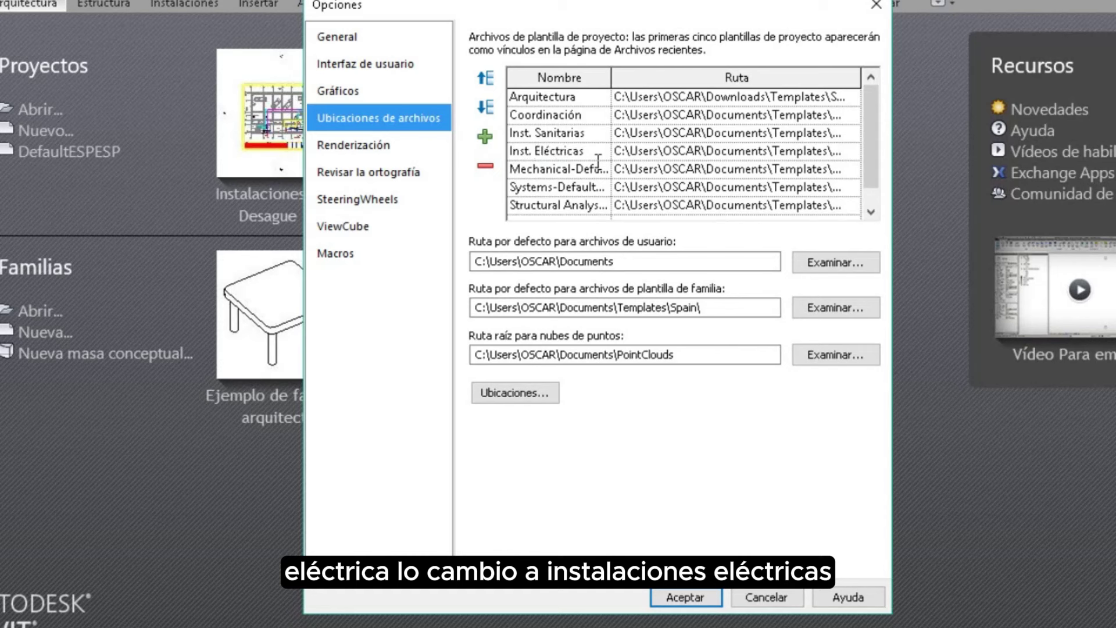
double_click(602, 169)
key("BackSpace")
type("Inst. Mecánicas")
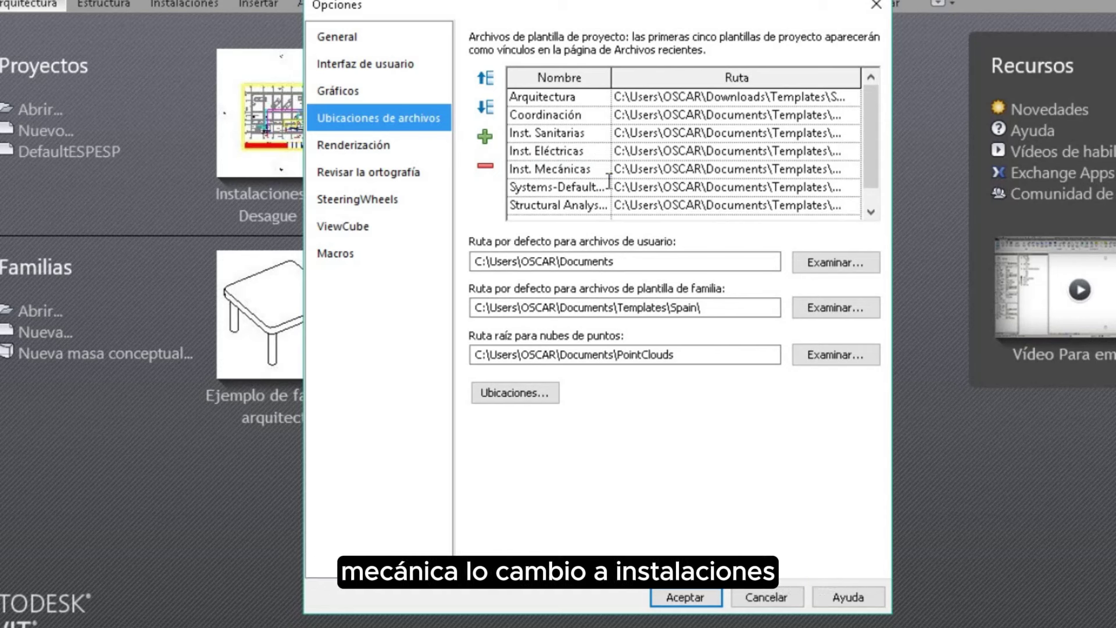
left_click(605, 187)
double_click(605, 187)
type("Sistemas")
Step: Rename Structural Analysis to Estructuras and keep it last in the list
double_click(575, 204)
type("Inst. Estructural")
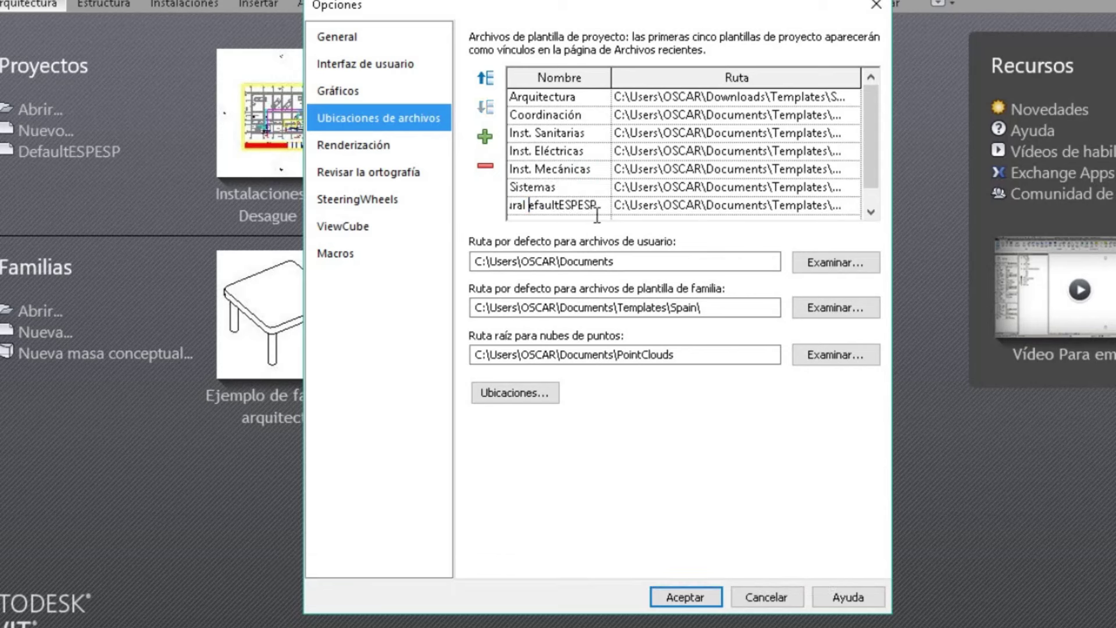
key("BackSpace")
key("BackSpace")
key("BackSpace")
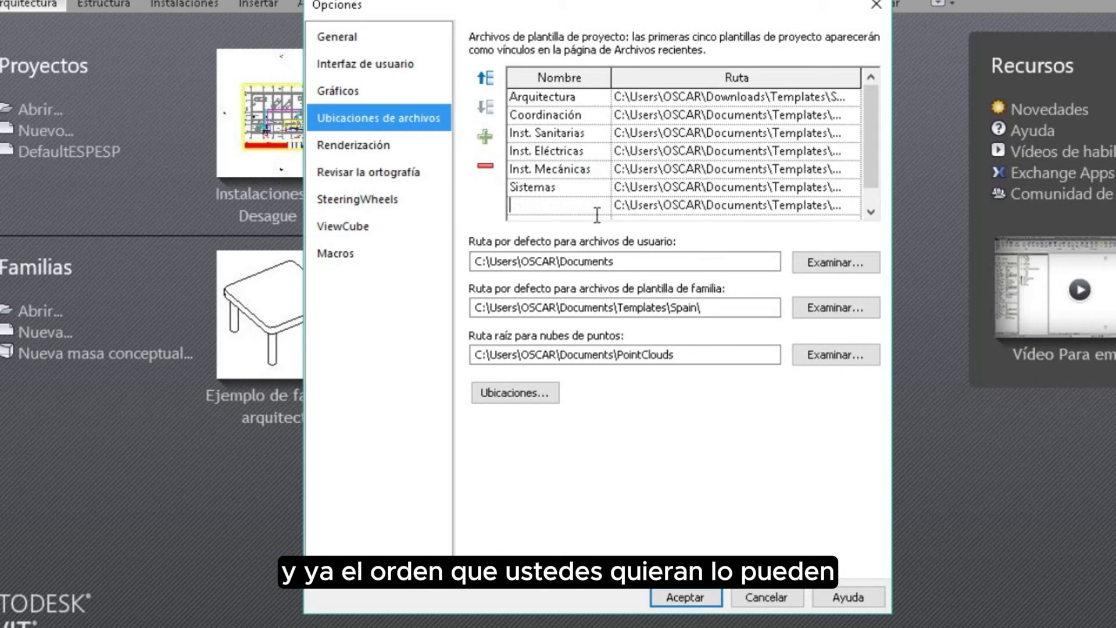
type("Estructuras")
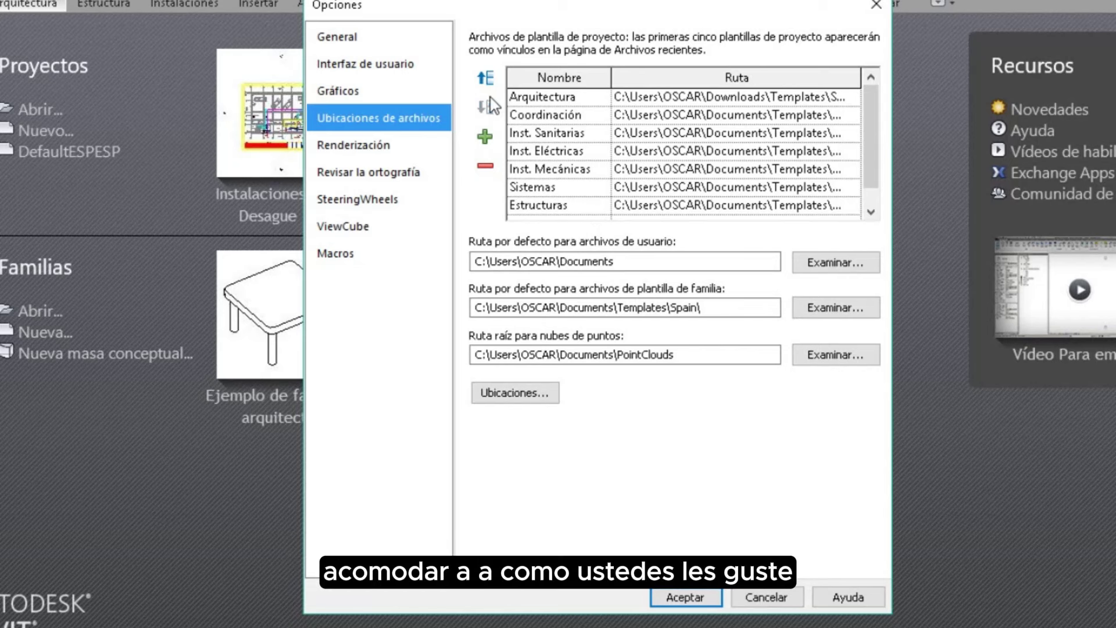
left_click(486, 78)
left_click(485, 106)
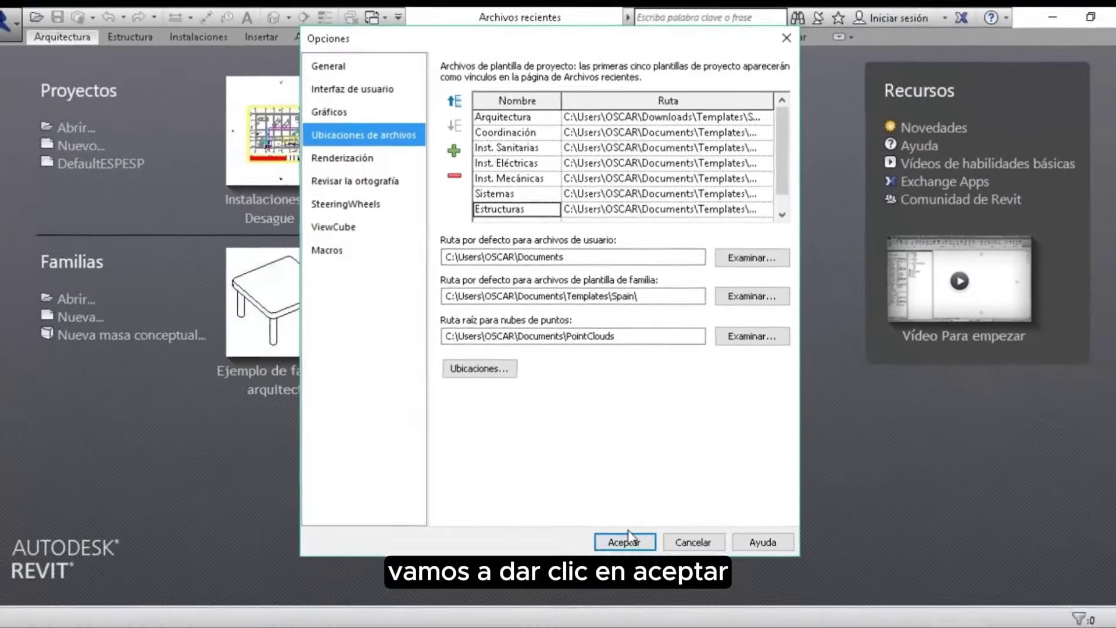
Step: Accept the Options dialog to keep the renamed project template list
left_click(627, 534)
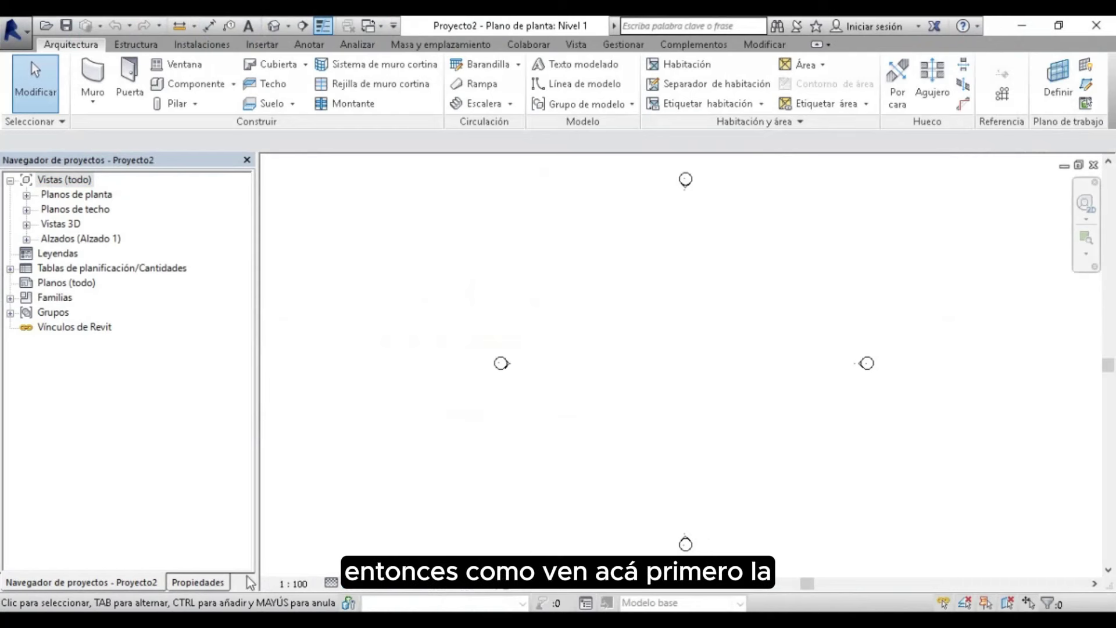
Step: Undock the Propiedades panel from the project browser so both show side by side
left_click(216, 584)
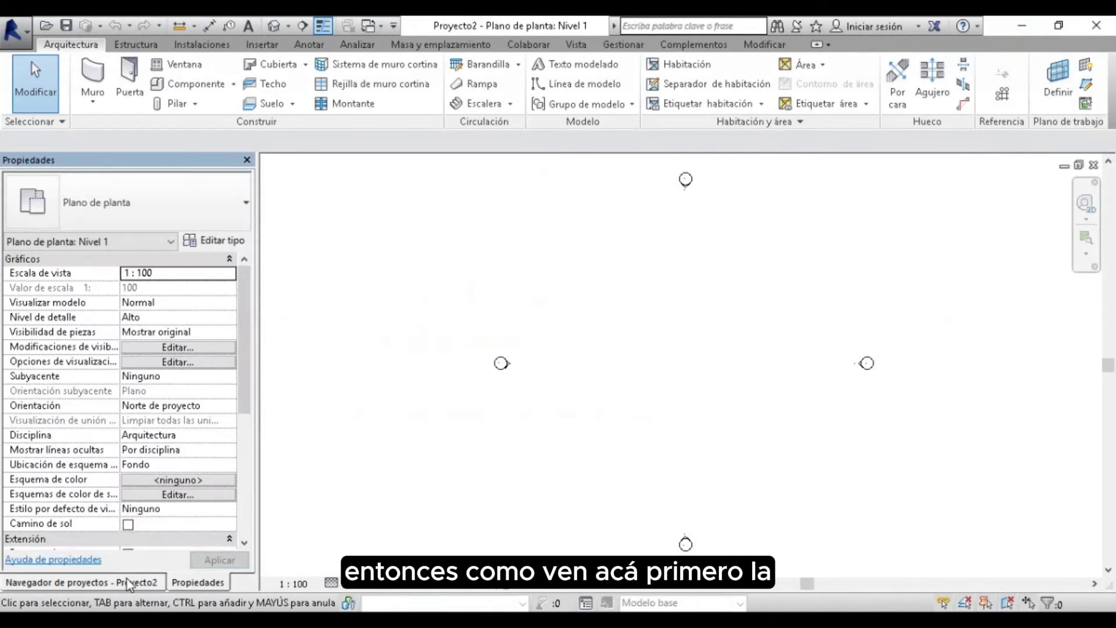
left_click(128, 584)
left_click(174, 583)
left_click(112, 583)
left_click(183, 583)
left_click(136, 583)
left_click(214, 583)
mouse_move(82, 582)
left_mouse_down()
mouse_move(603, 532)
mouse_move(844, 314)
left_mouse_up()
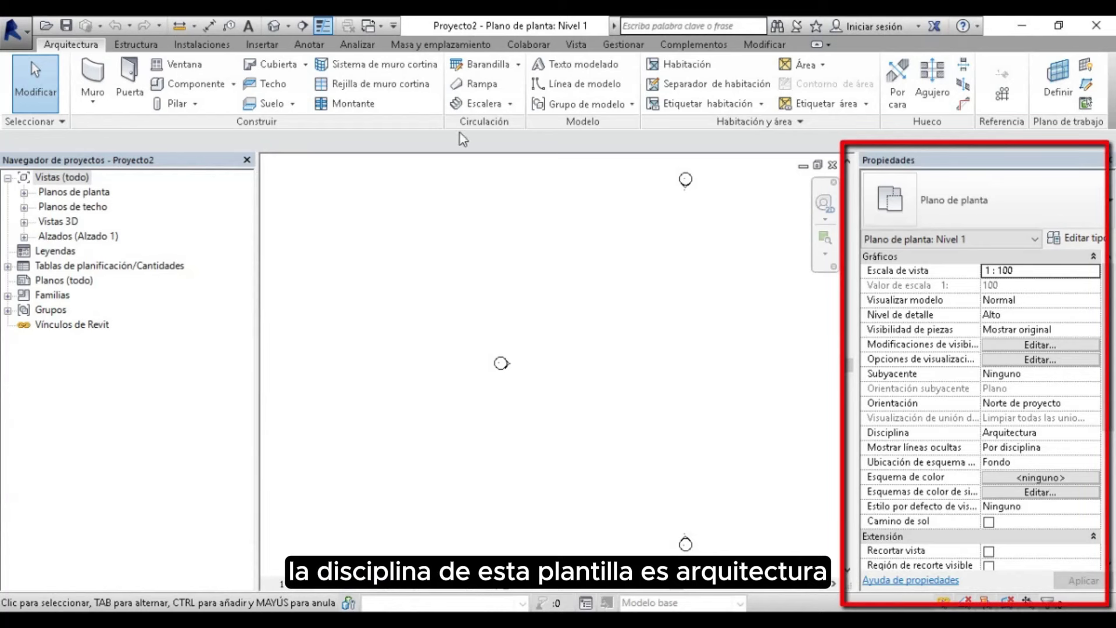
Step: Confirm the view's Arquitectura discipline and review Unidades de proyecto without changes
left_click(1080, 436)
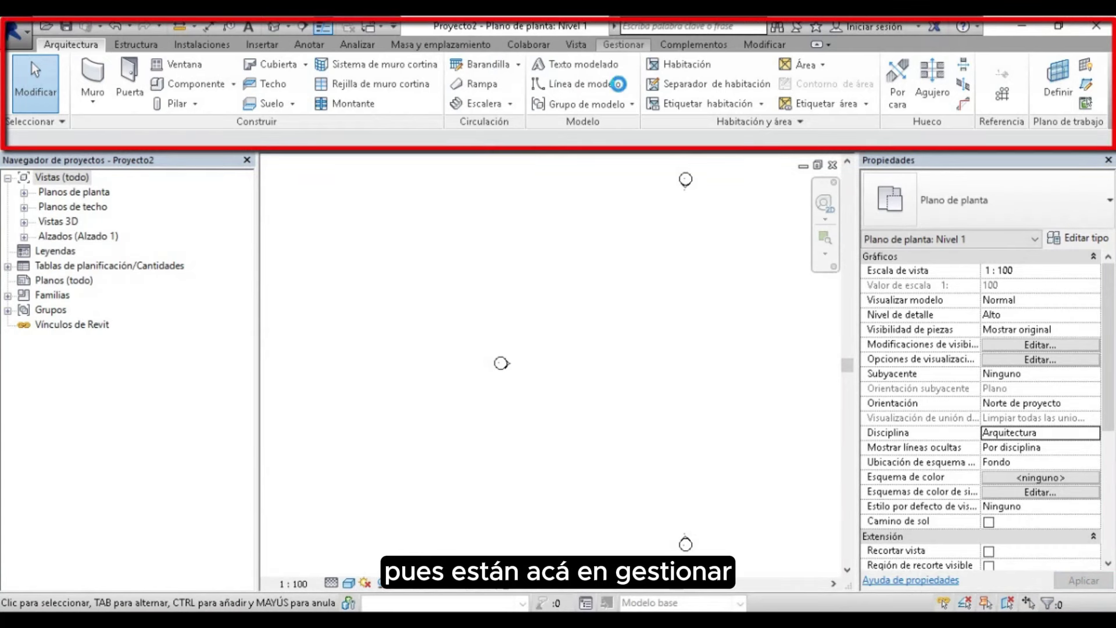
left_click(624, 44)
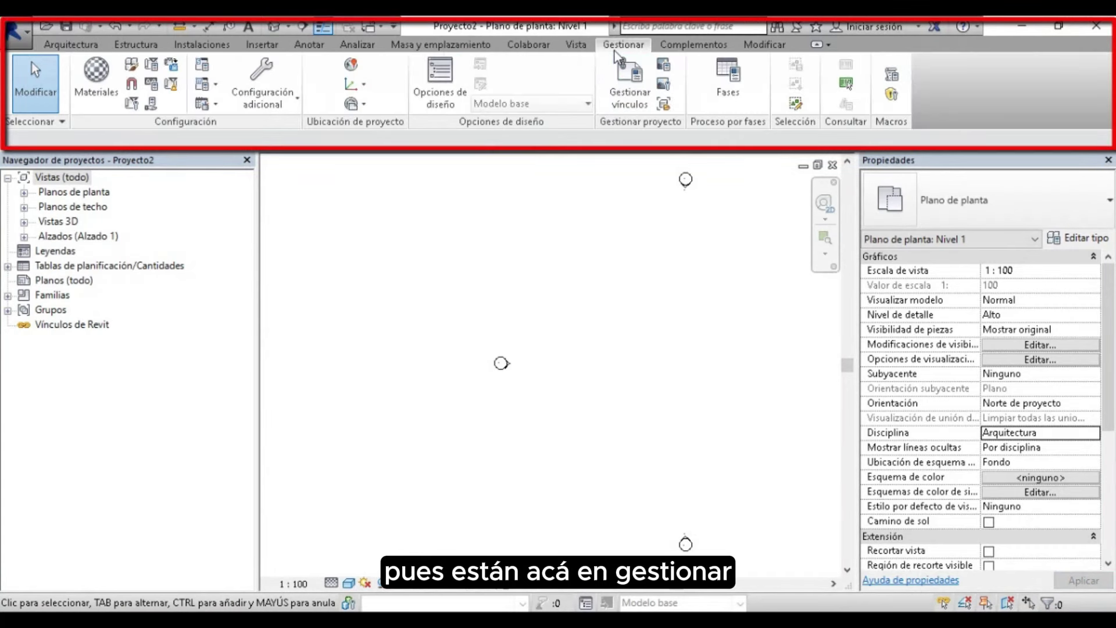
left_click(155, 89)
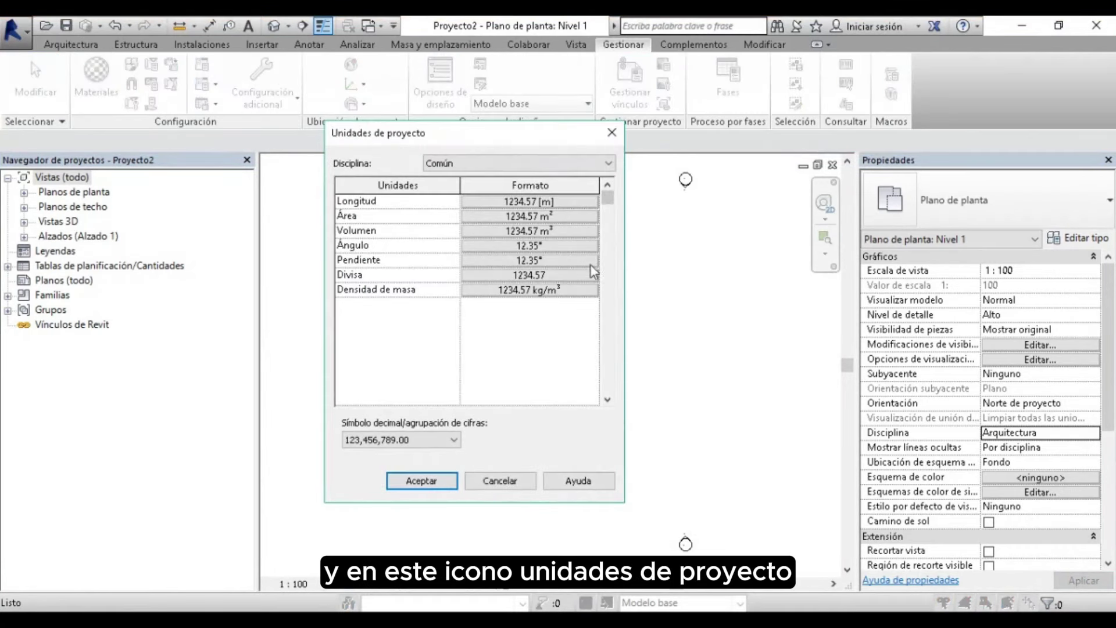
left_click(519, 164)
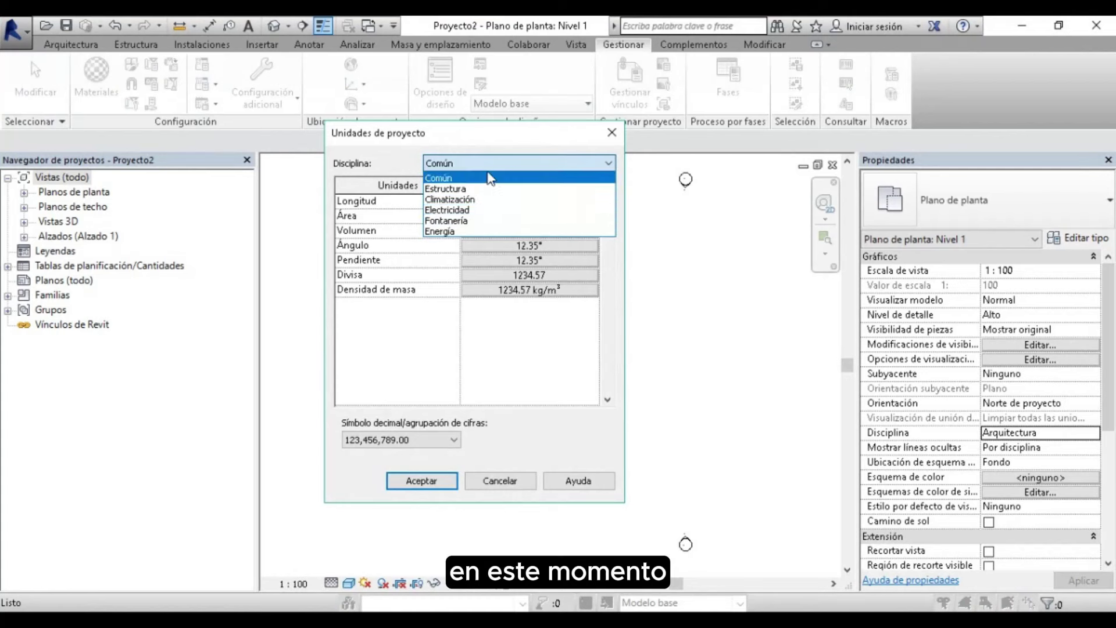
left_click(490, 178)
left_click(421, 480)
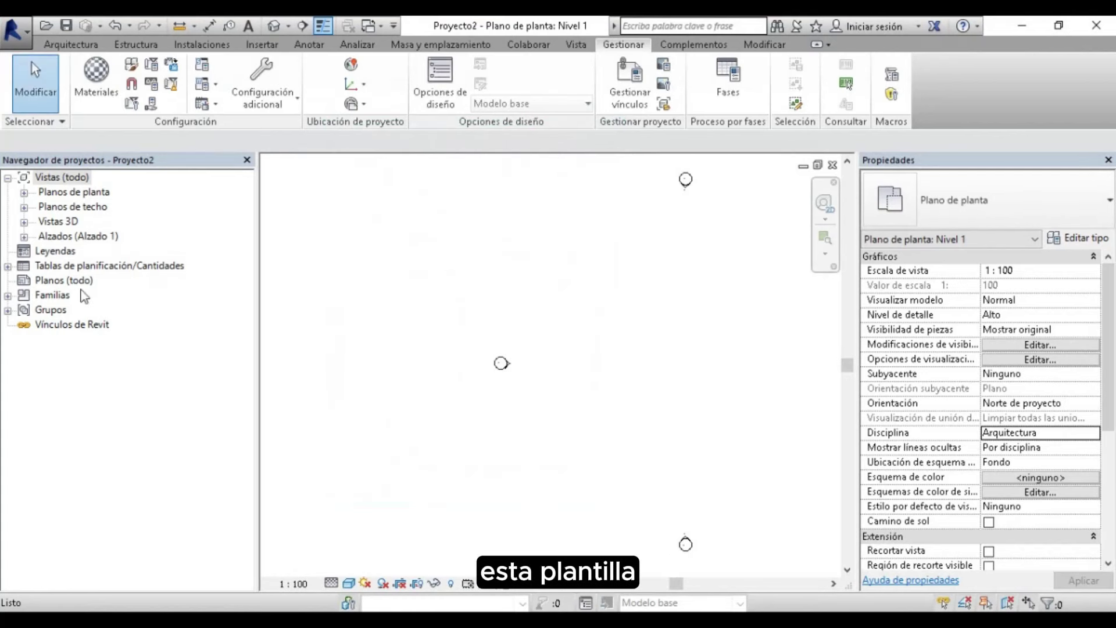
Step: Browse the preloaded Familias list, including the Tuberías pipe types, then collapse it
left_click(8, 296)
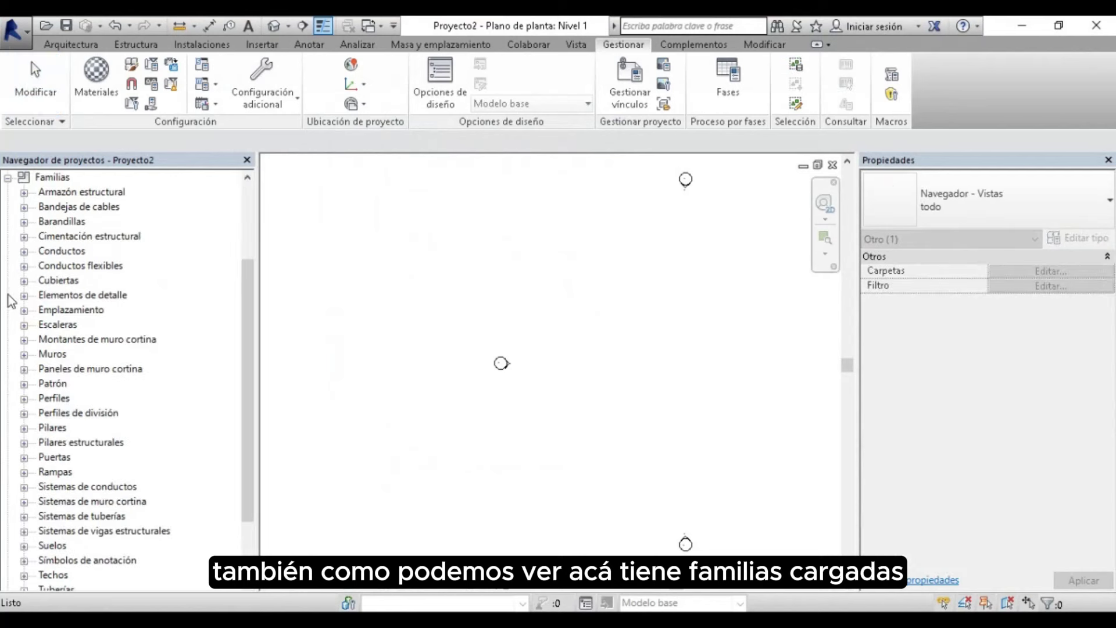
scroll(142, 249, "down", 1)
scroll(140, 349, "down", 3)
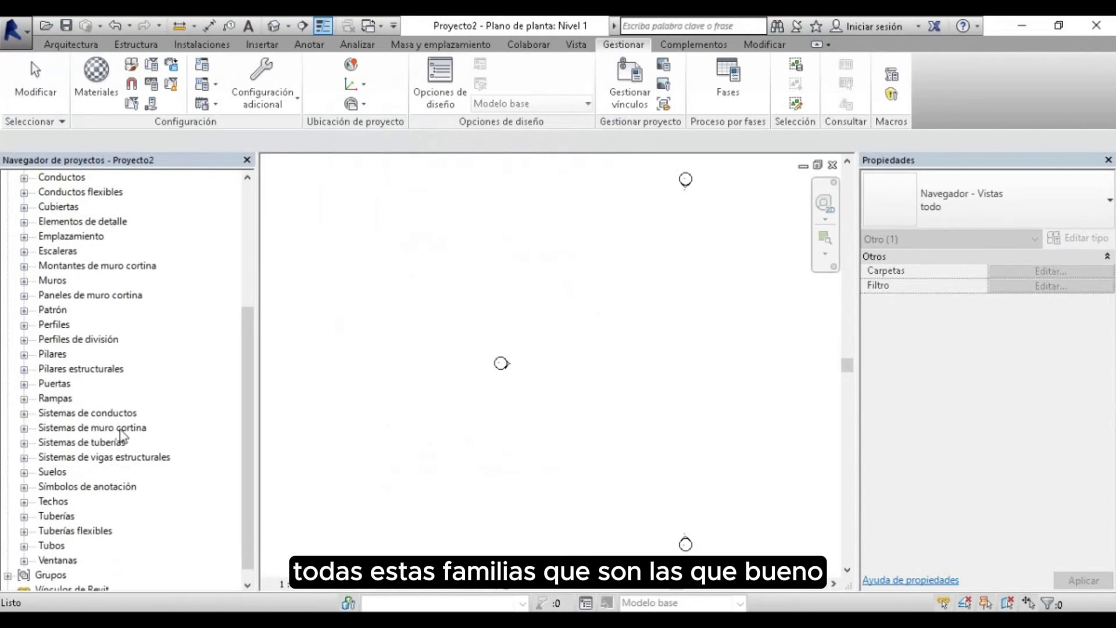
scroll(33, 514, "down", 1)
left_click(24, 501)
left_click(23, 501)
scroll(219, 229, "up", 1)
scroll(219, 229, "up", 4)
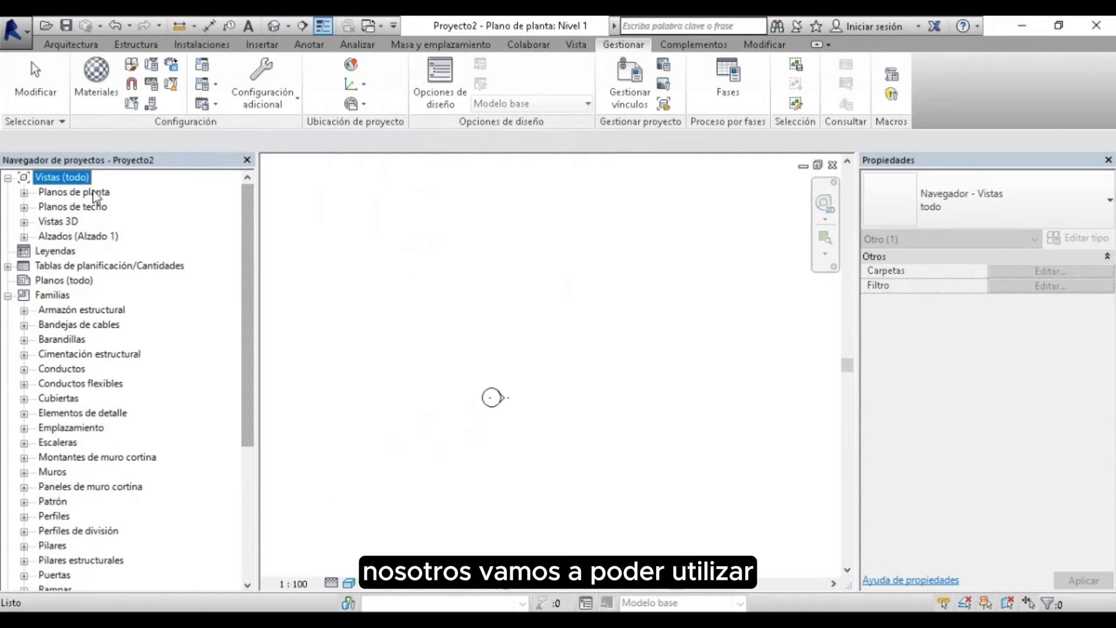
left_click(9, 177)
left_click(8, 177)
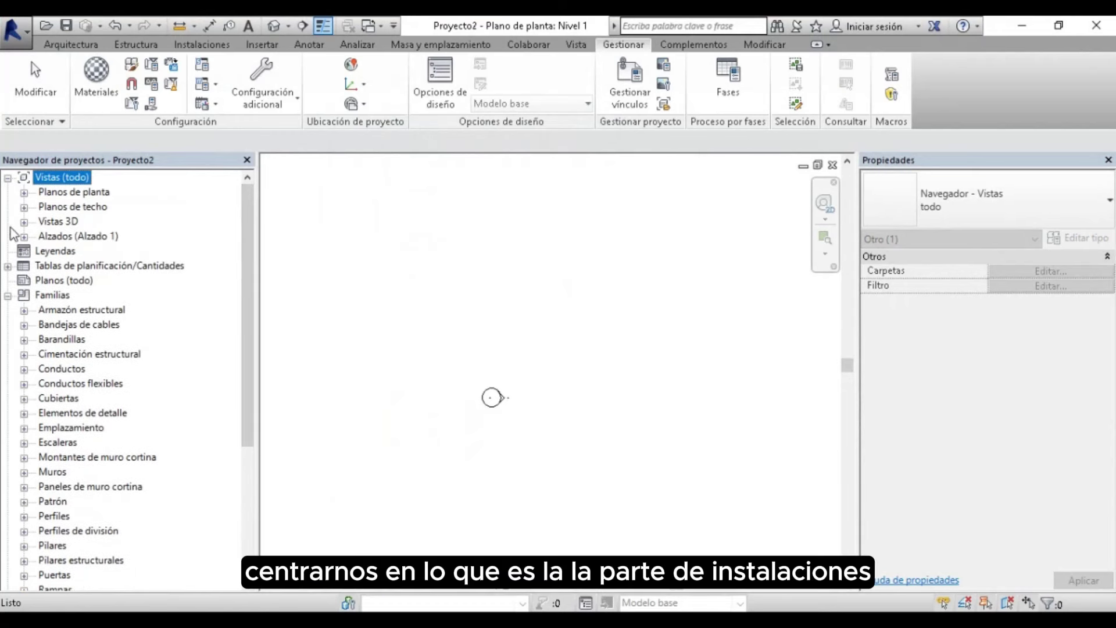
left_click(8, 295)
left_click(611, 277)
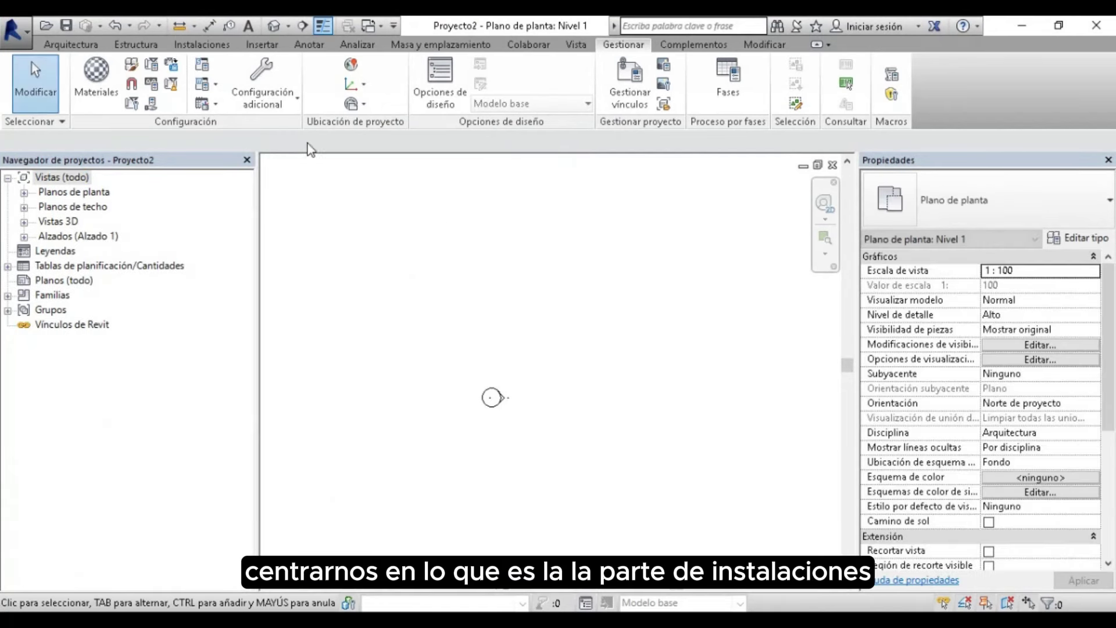
left_click(194, 45)
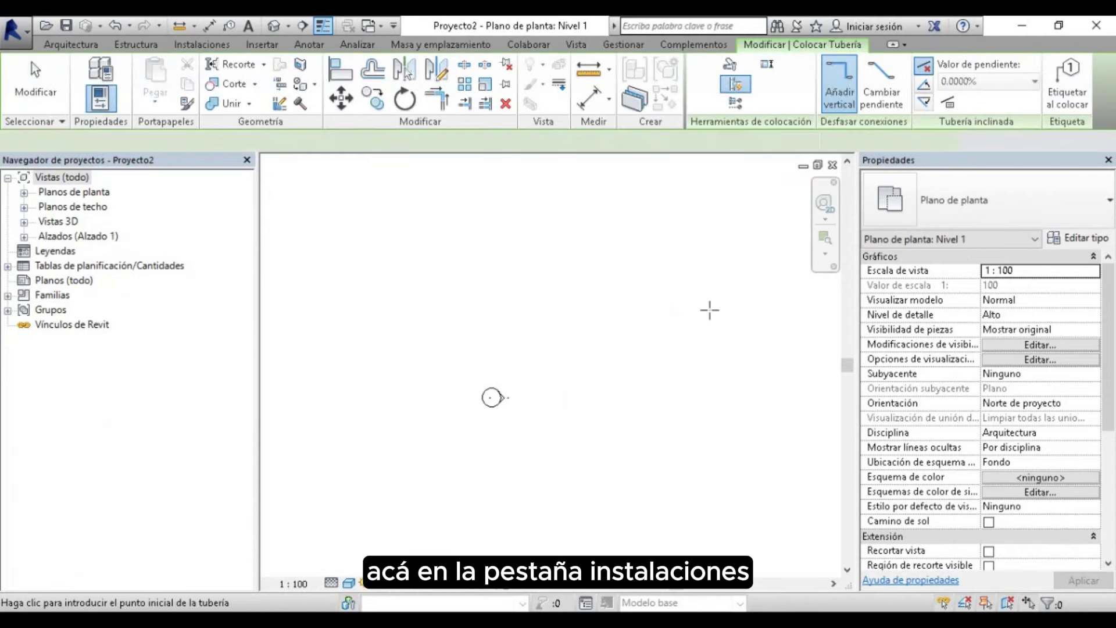
Step: Check the pipe type list, cancel the pipe, and close Proyecto2 without saving
left_click(993, 232)
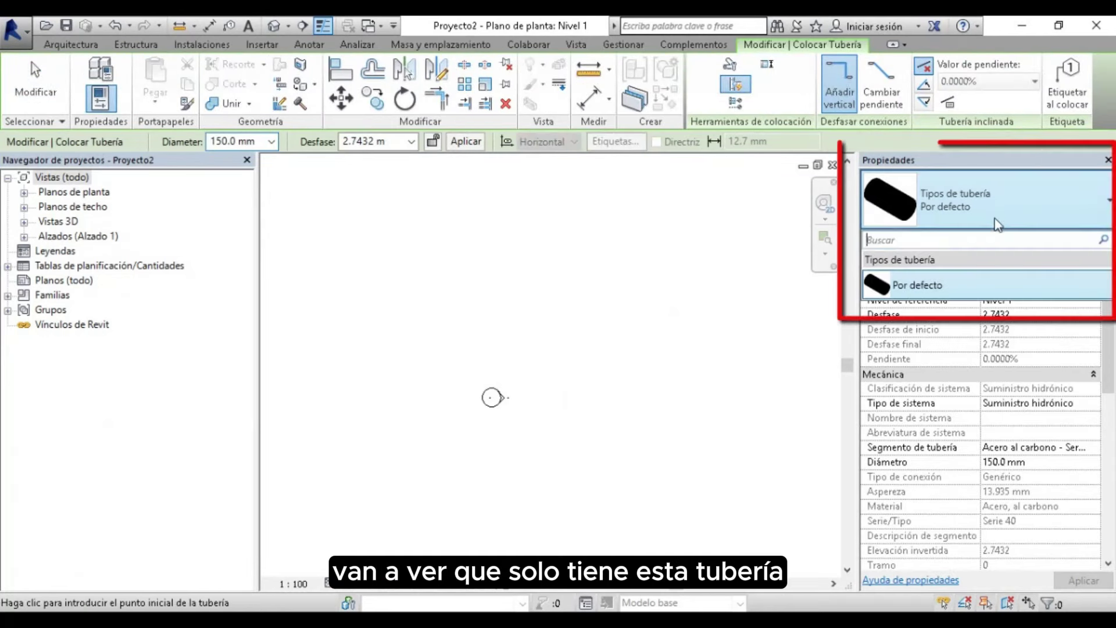
left_click(601, 431)
key("Escape")
key("Escape")
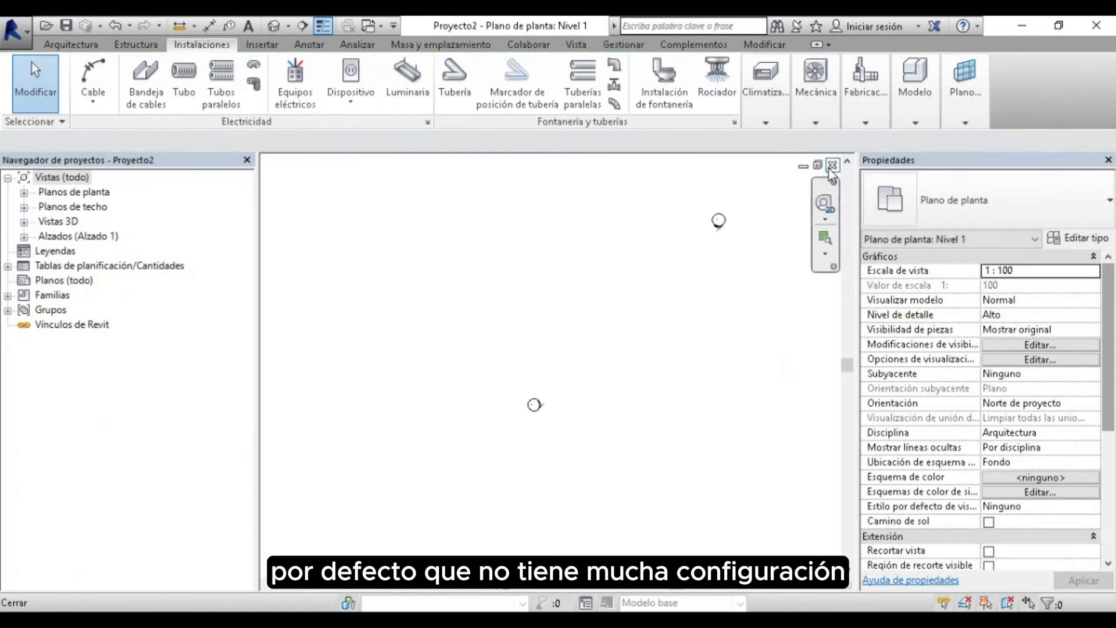
key("ctrl+F4")
left_click(588, 333)
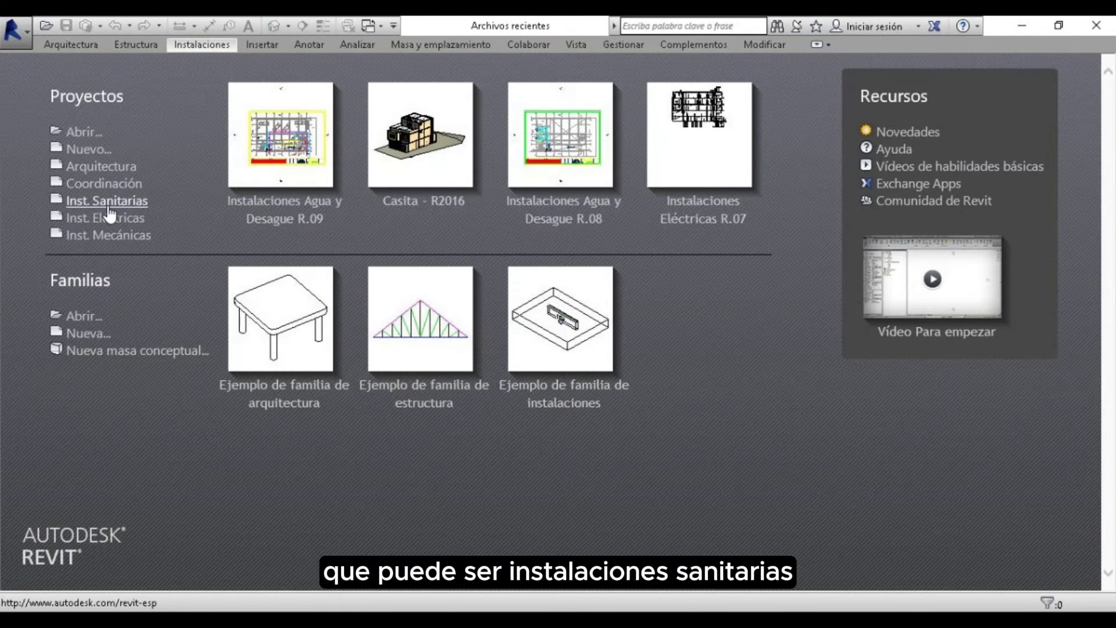
Step: Start a project from Inst. Sanitarias and explore its Fontanería views and Familias
left_click(109, 209)
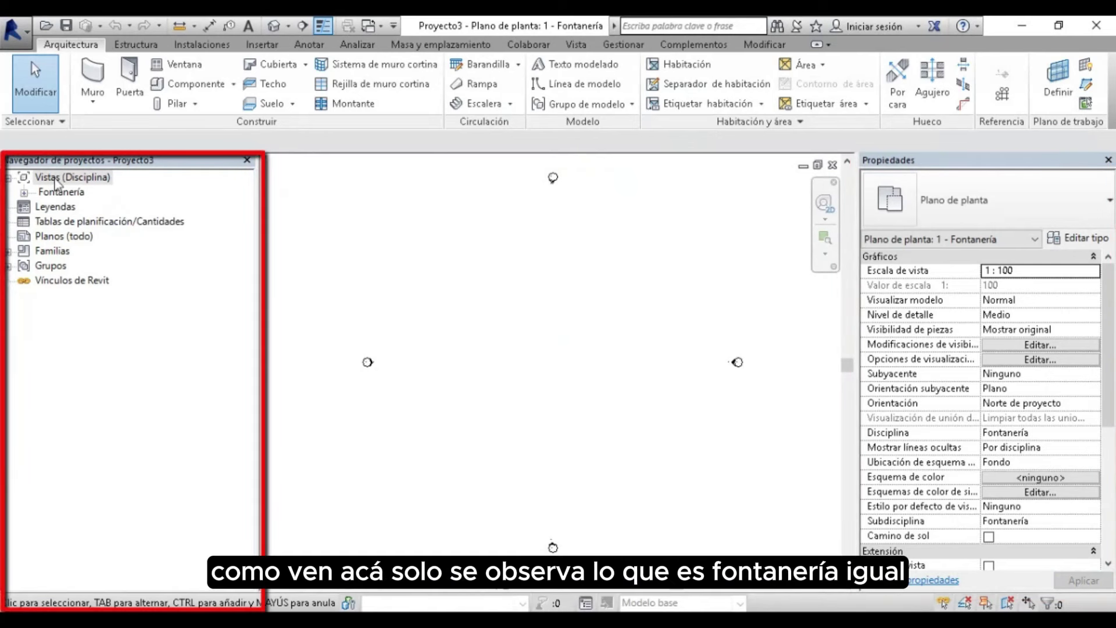
left_click(24, 192)
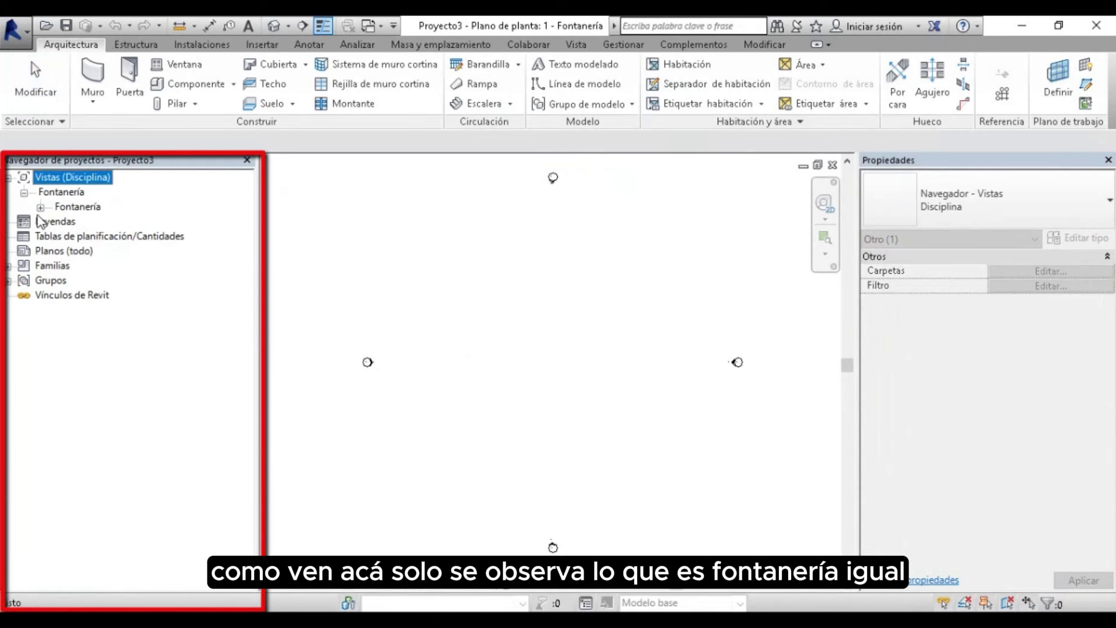
left_click(40, 207)
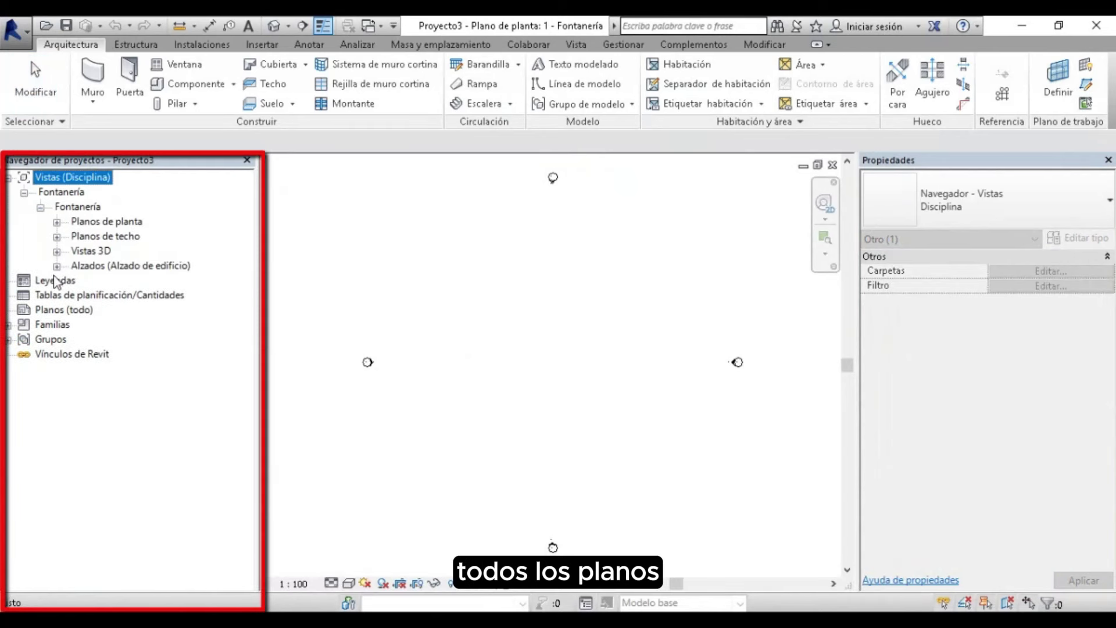
double_click(51, 325)
scroll(89, 233, "down", 3)
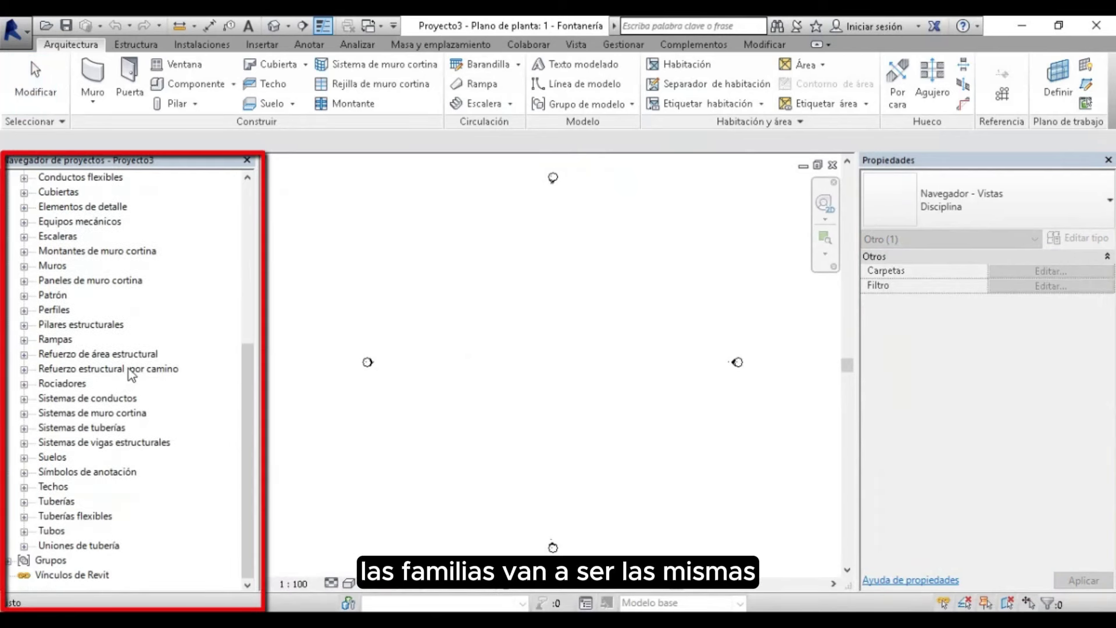
scroll(89, 233, "up", 5)
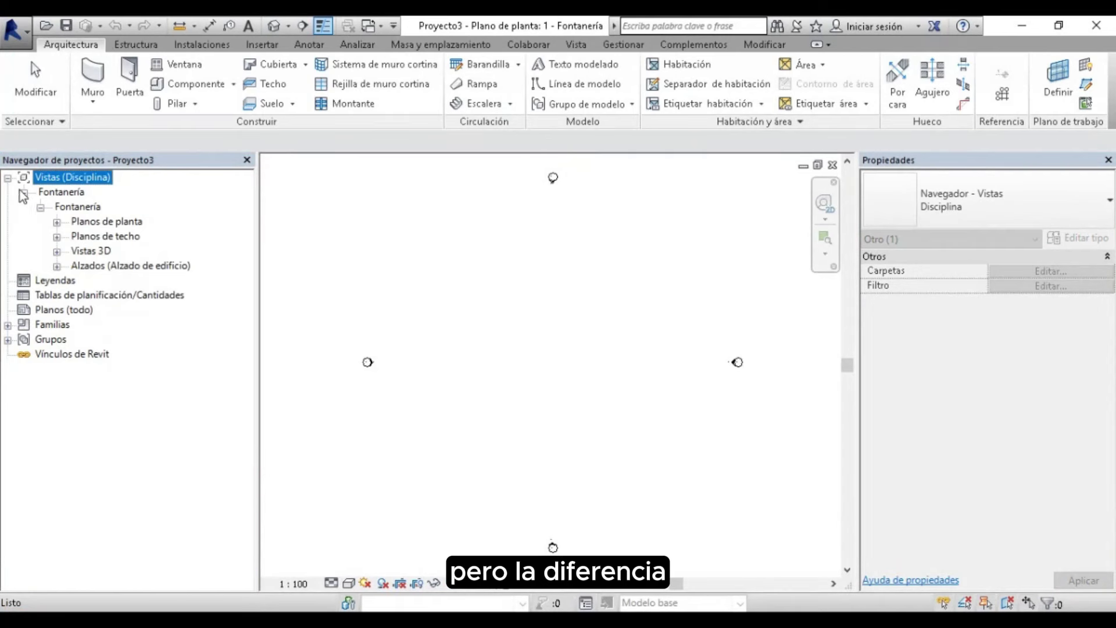
left_click(8, 178)
Step: Start a PVC - DWV pipe with a 0.0 mm offset
left_click(303, 209)
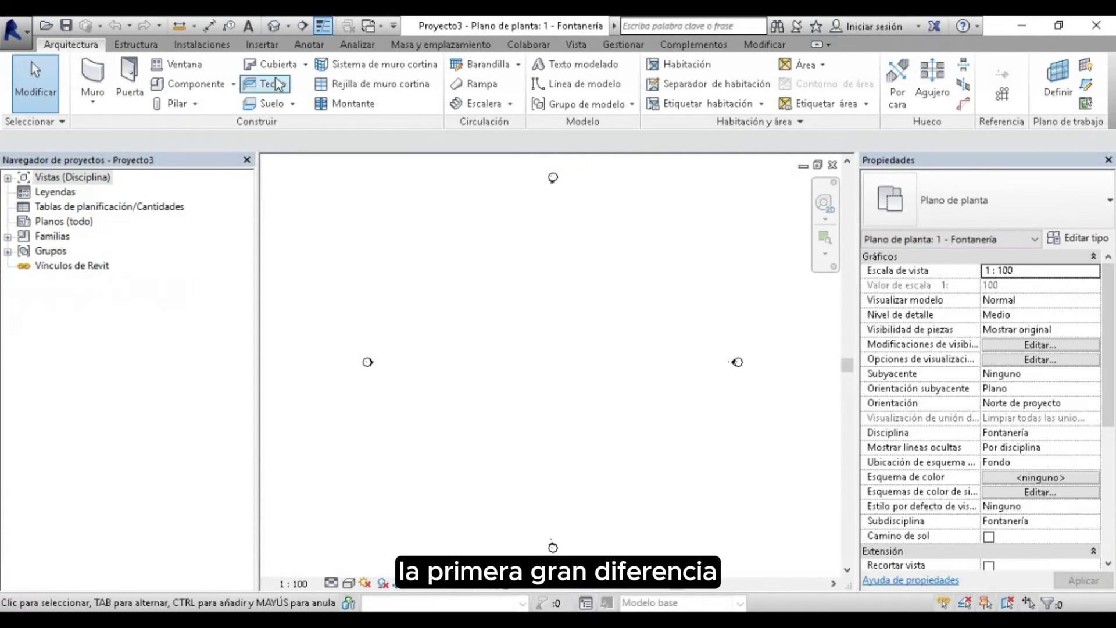
left_click(203, 45)
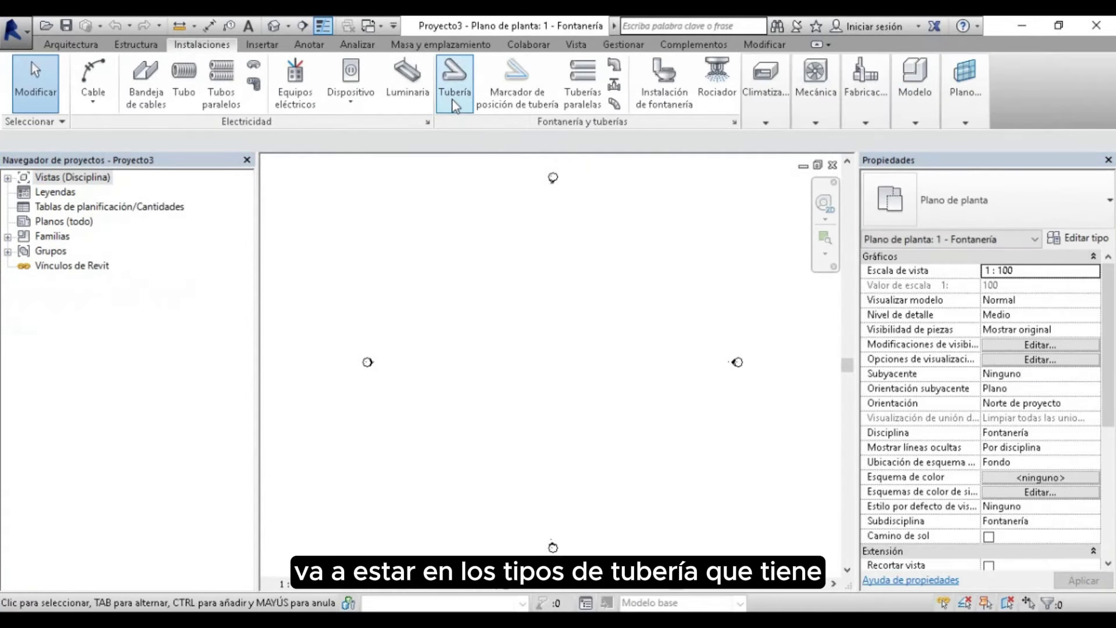
left_click(470, 98)
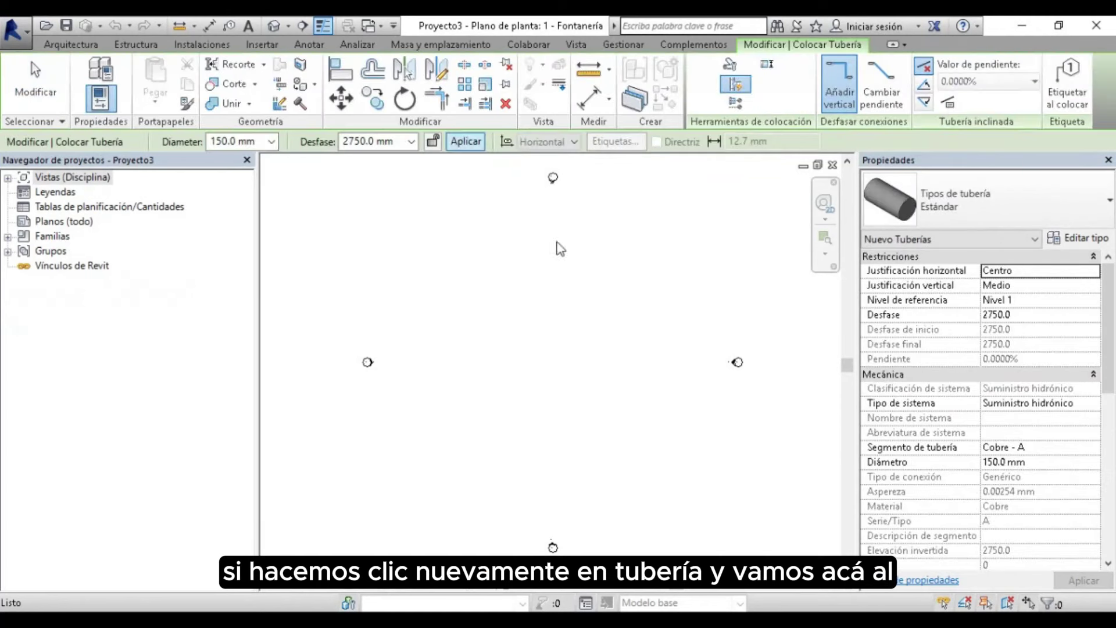
left_click(1014, 206)
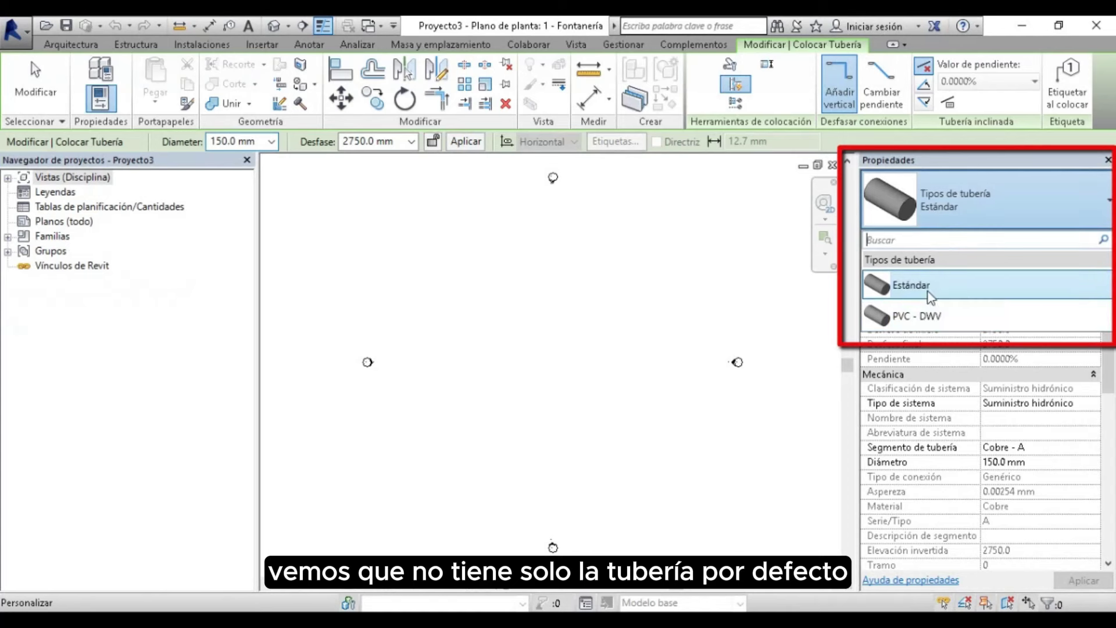
left_click(914, 316)
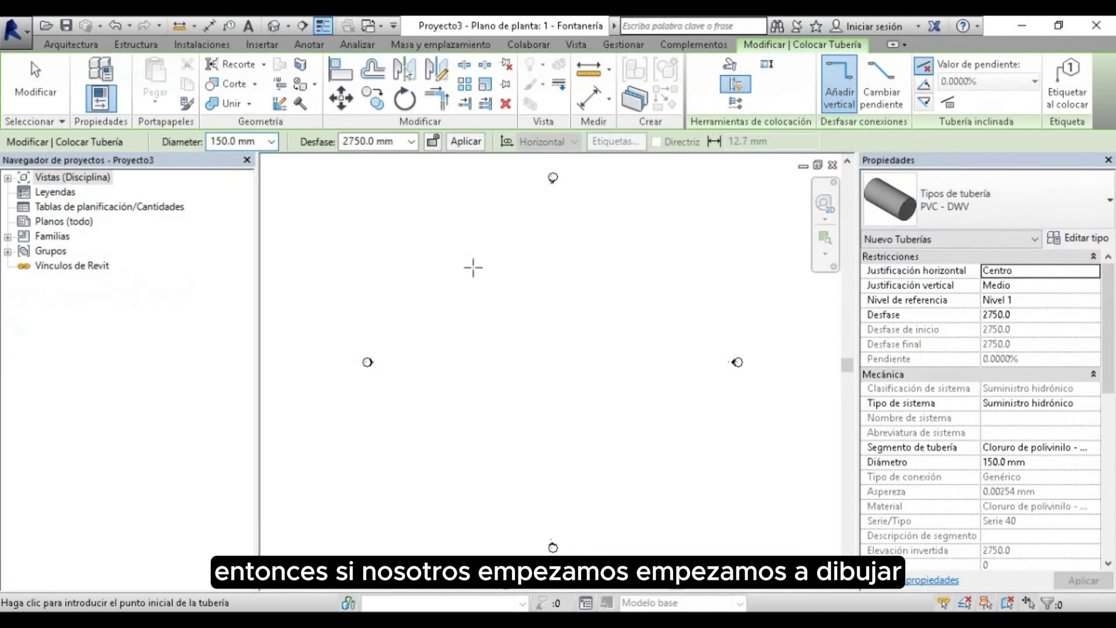
double_click(372, 141)
type("0")
key("Return")
Step: Draw a four-segment pipe run with elbows in the floor plan
left_click(431, 365)
left_click(494, 384)
left_click(495, 282)
left_click(666, 272)
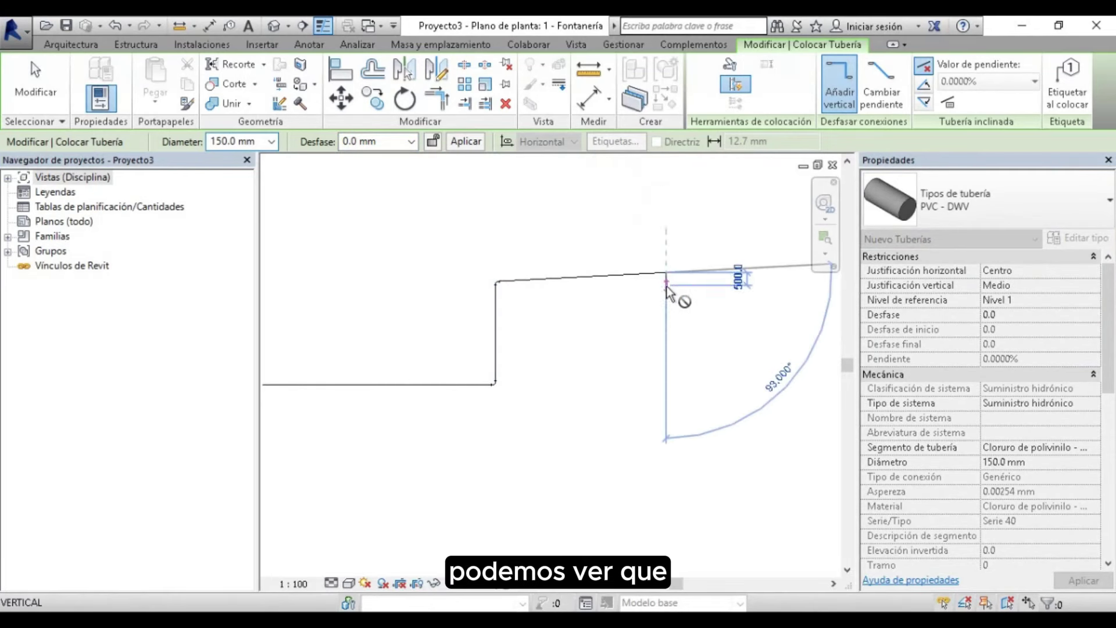
left_click(677, 339)
left_click(614, 452)
key("Escape")
key("Escape")
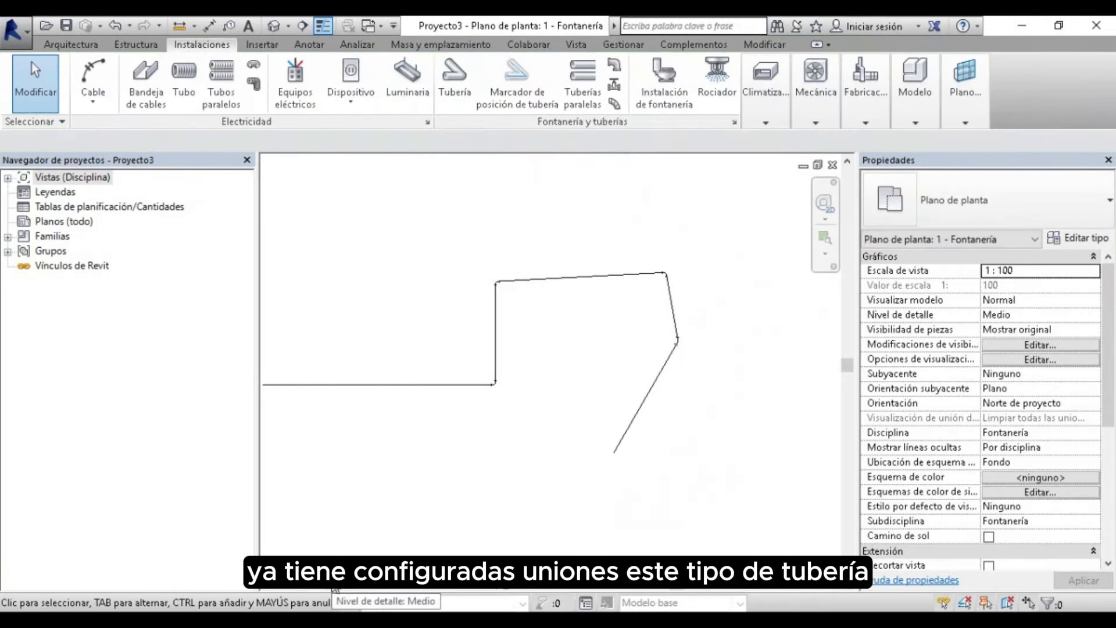
Step: Set the detail level to Alto to show fittings, then close Proyecto3 without saving
left_click(331, 583)
left_click(349, 550)
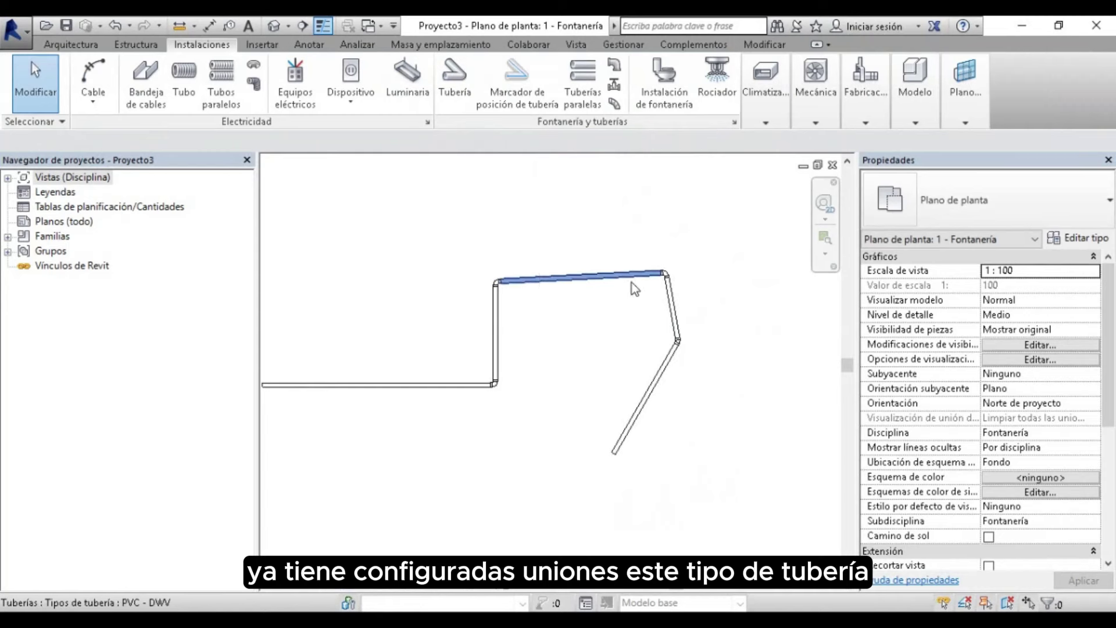
scroll(533, 280, "up", 3)
scroll(436, 269, "down", 2)
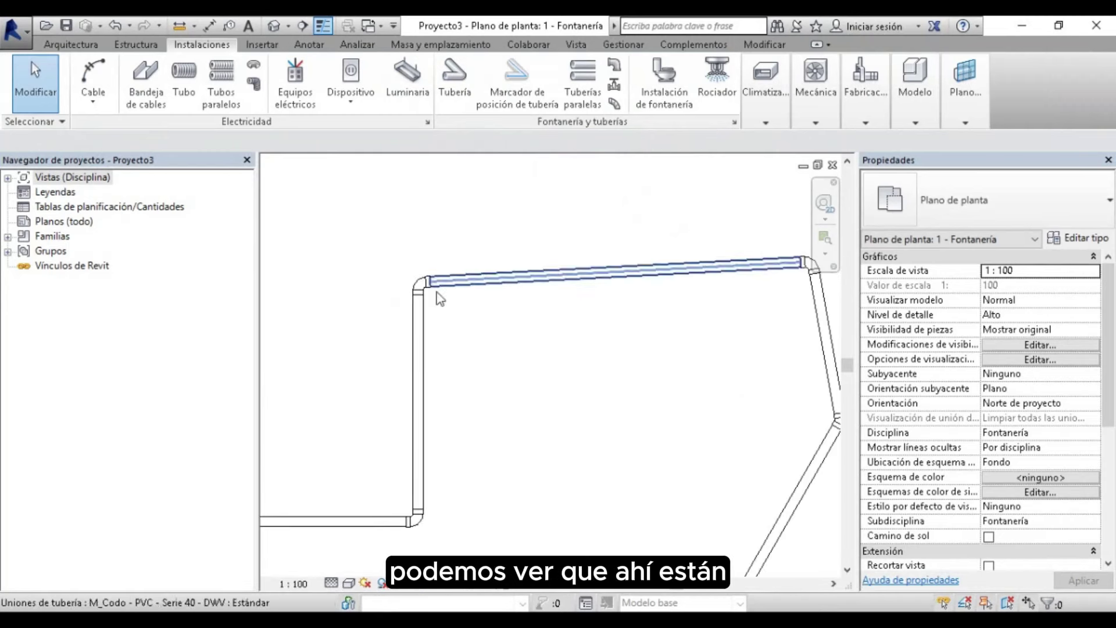
scroll(466, 442, "down", 1)
scroll(610, 395, "up", 4)
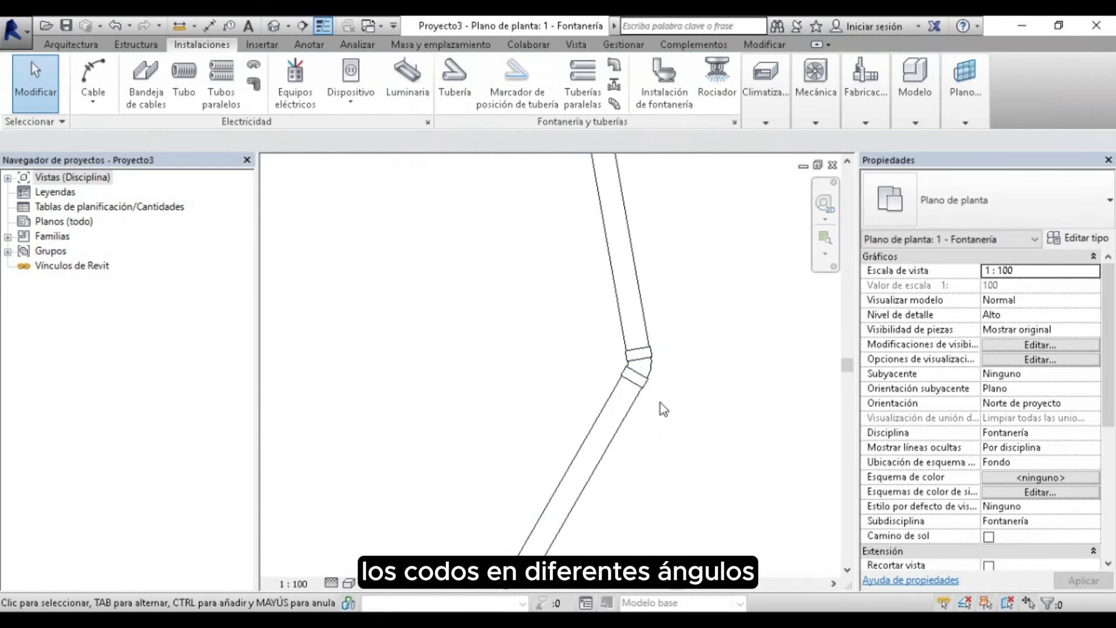
scroll(654, 354, "down", 4)
scroll(524, 308, "down", 2)
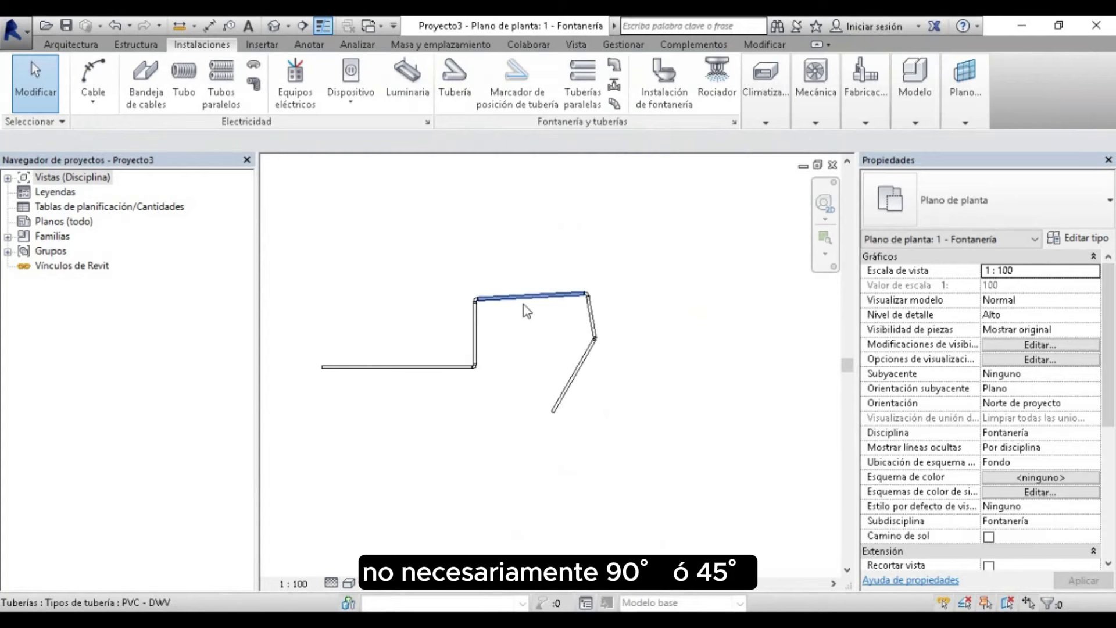
scroll(530, 342, "up", 2)
scroll(534, 357, "down", 3)
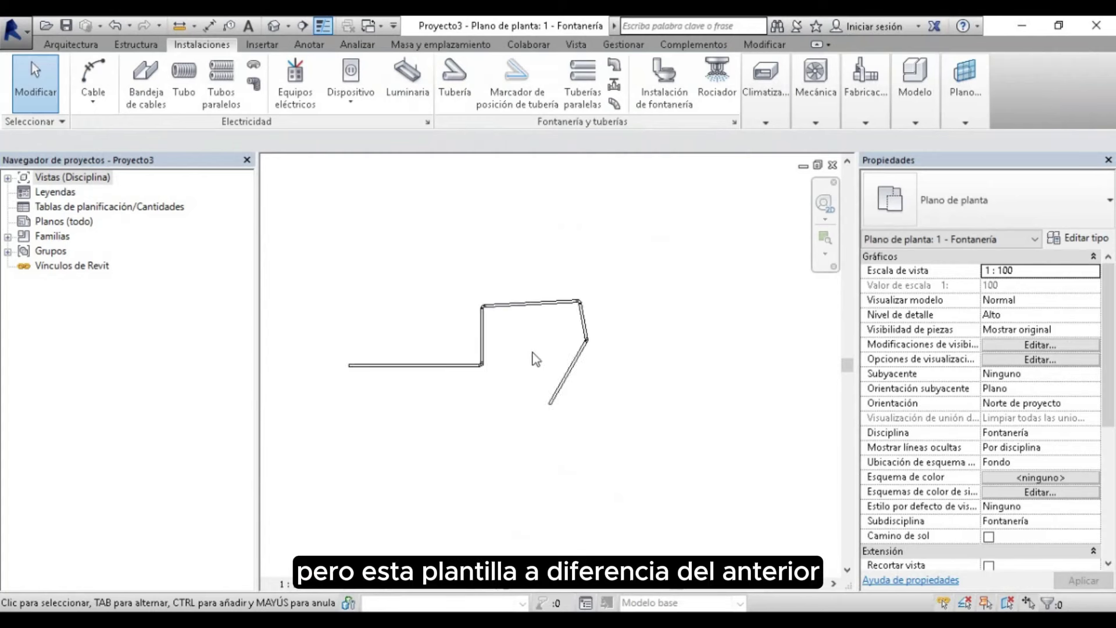
scroll(520, 328, "down", 2)
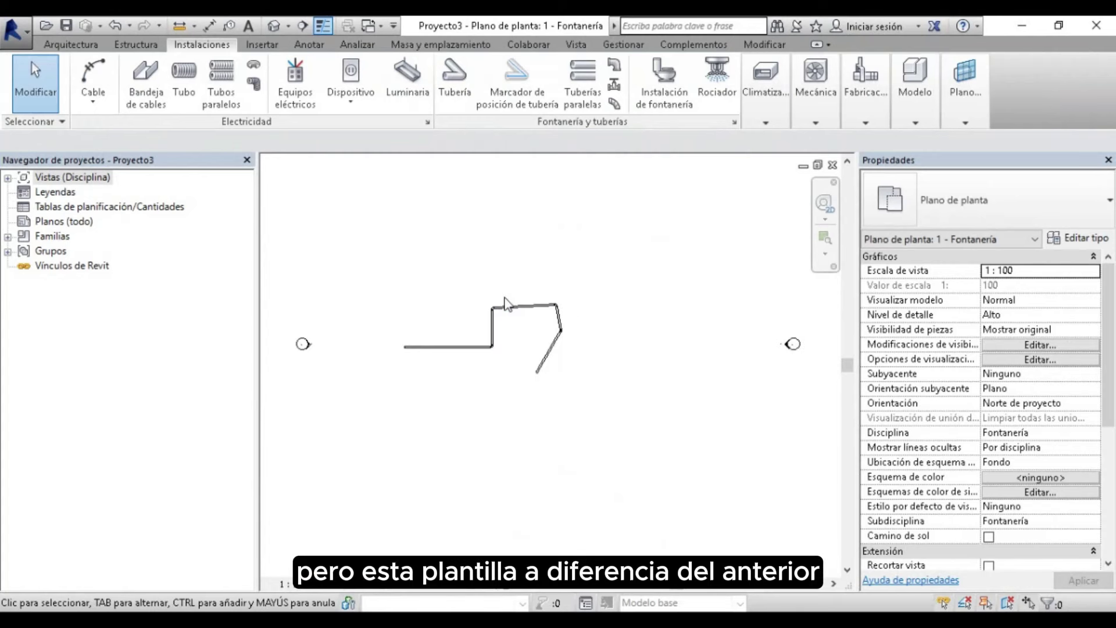
left_click(832, 165)
left_click(597, 330)
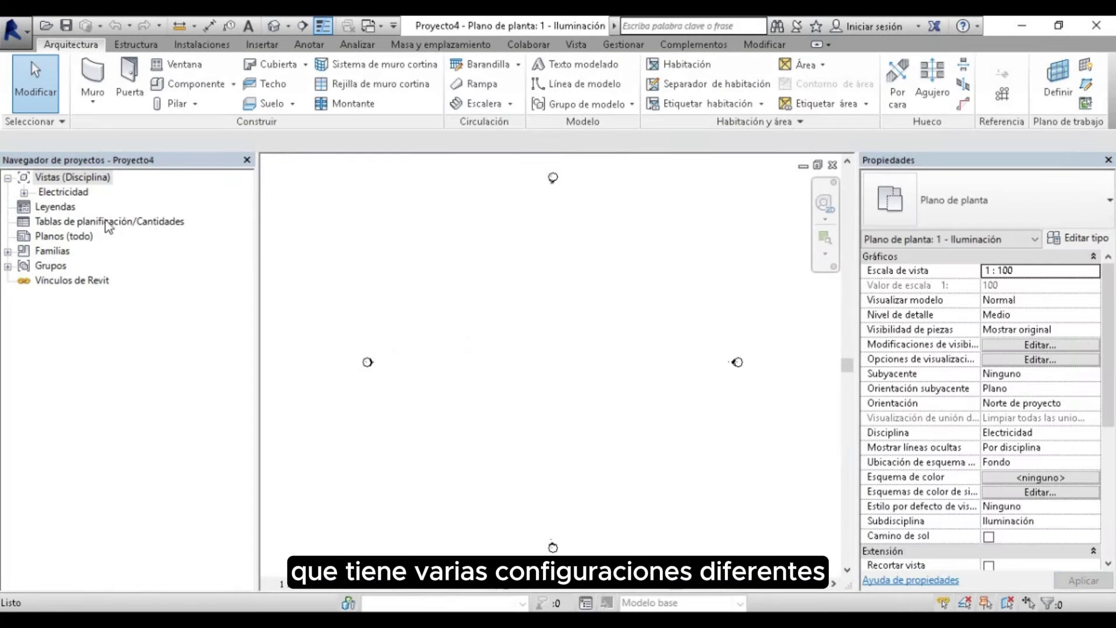
Step: Expand the Electricidad, Iluminación and Potencia view groups in the browser
left_click(24, 192)
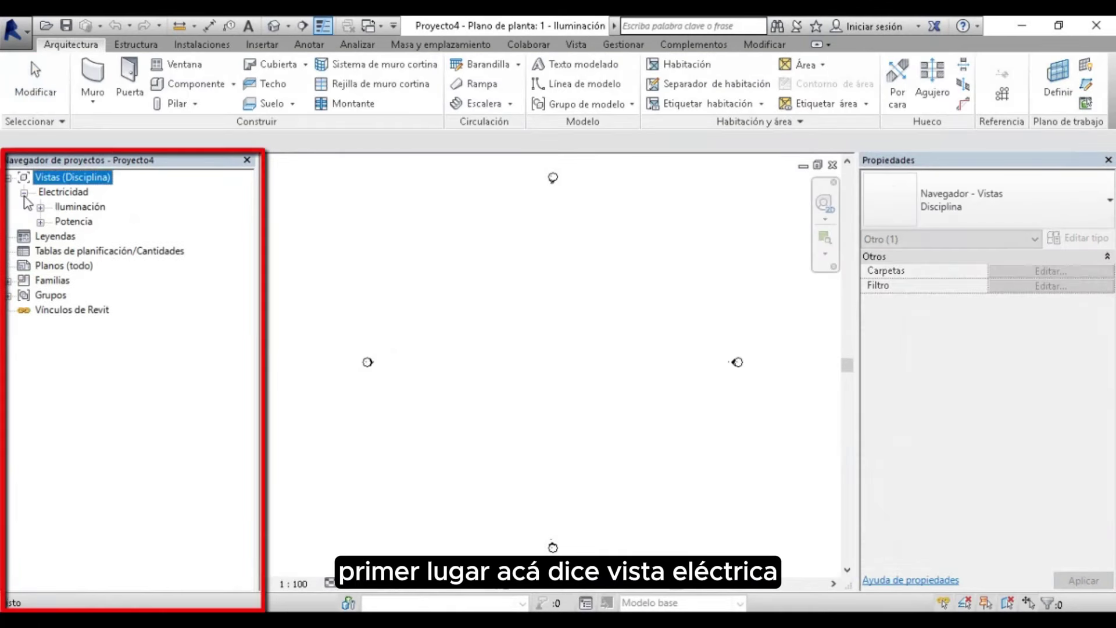
left_click(41, 207)
left_click(40, 251)
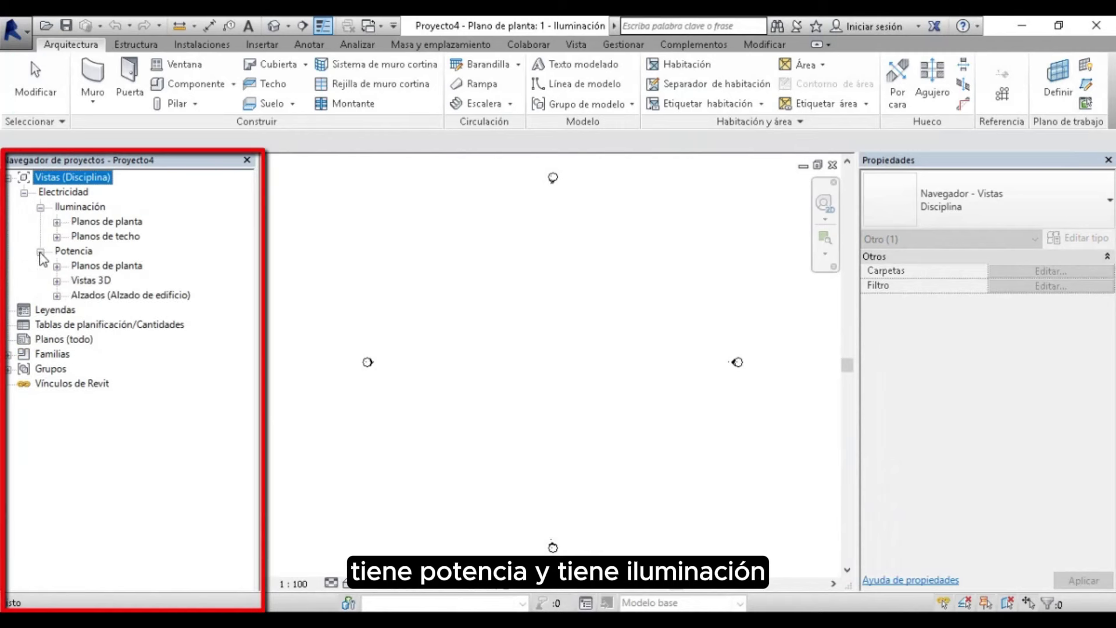
left_click(819, 295)
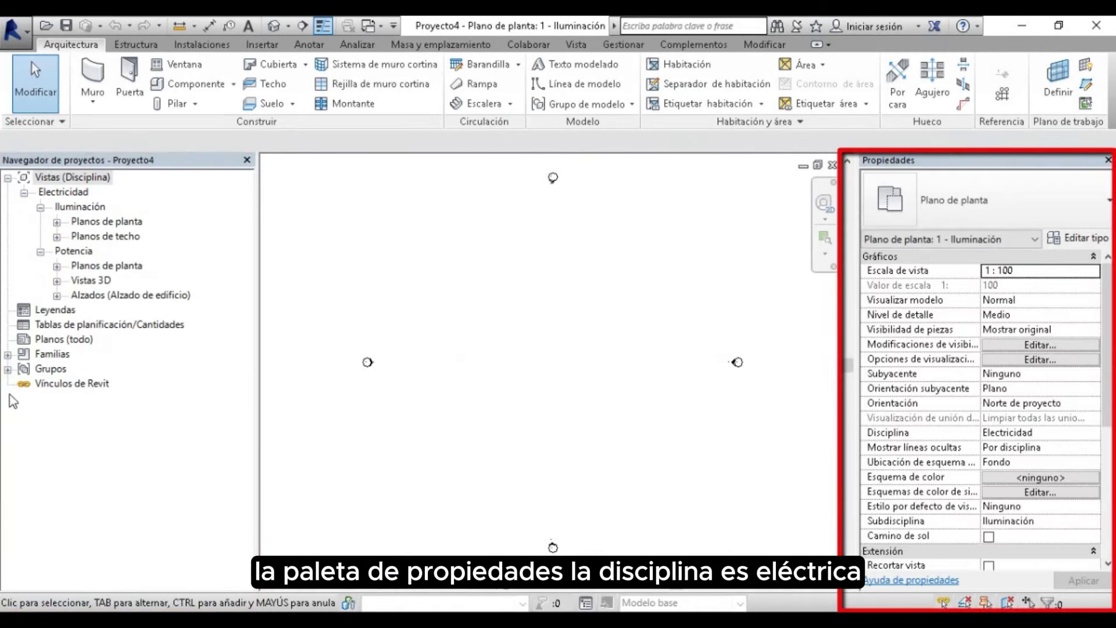
Step: Review the preloaded conduit types, end conduit placement, and close Proyecto4
left_click(203, 45)
left_click(189, 104)
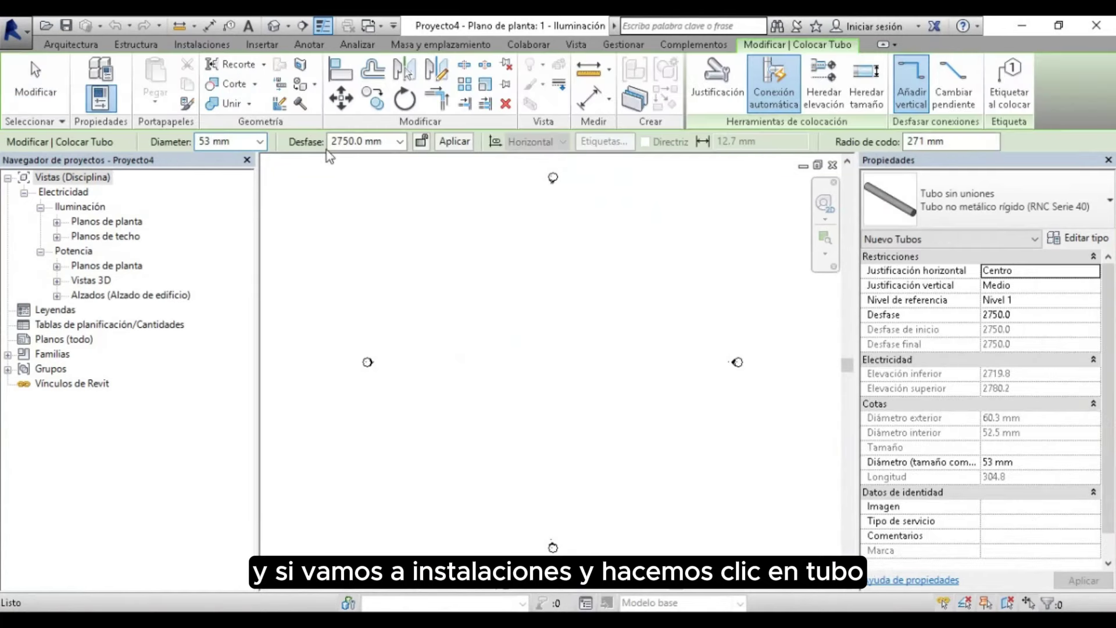
left_click(988, 215)
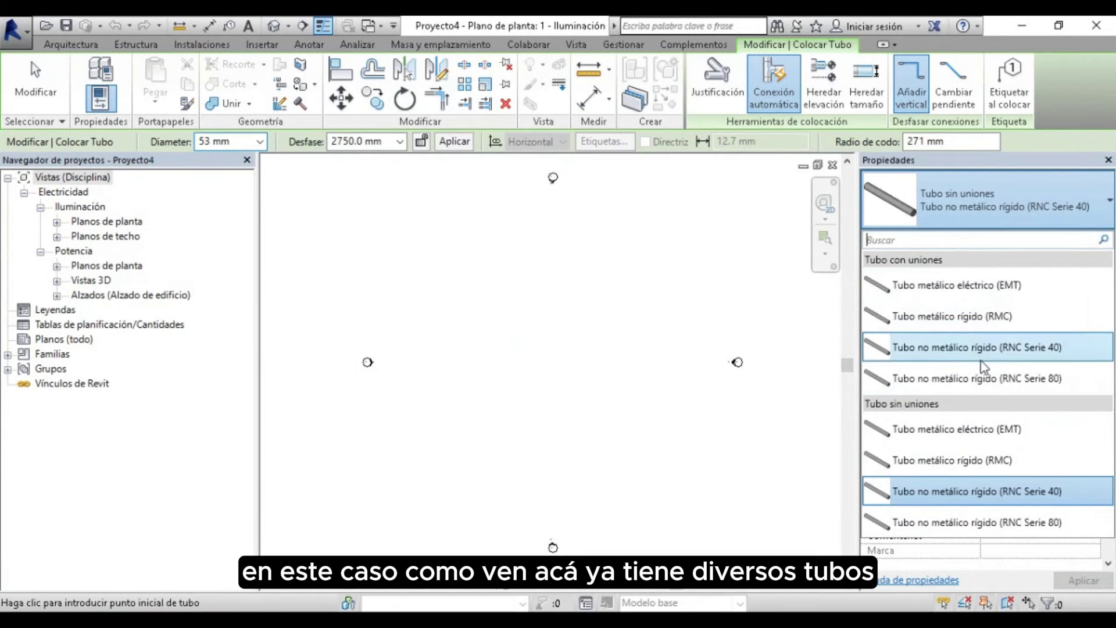
left_click(982, 187)
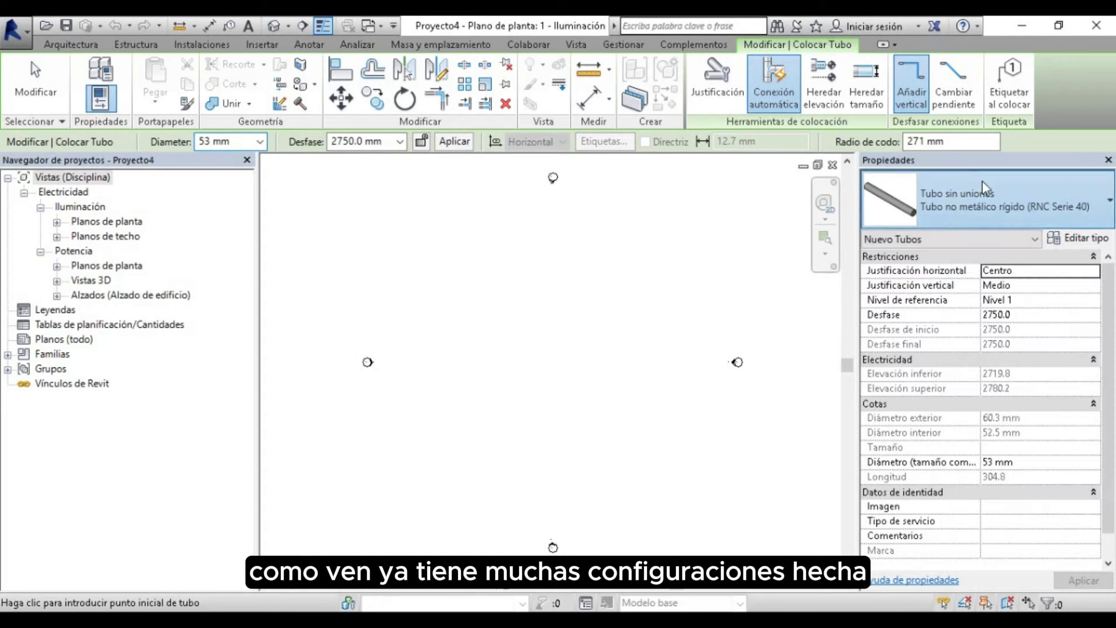
left_click(985, 187)
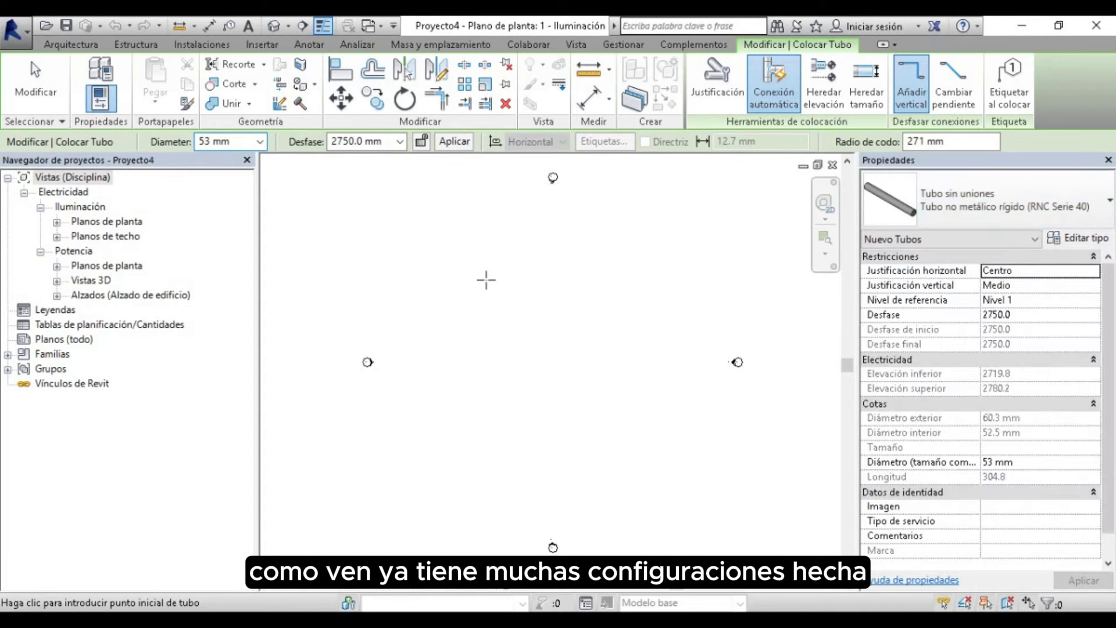
key("Escape")
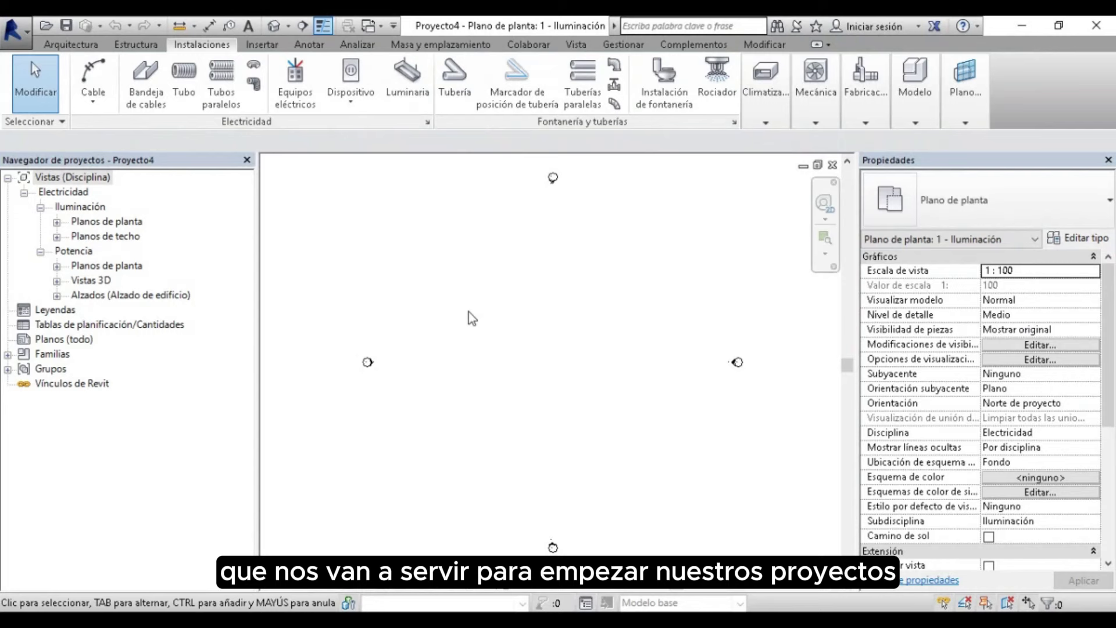
key("ctrl+F4")
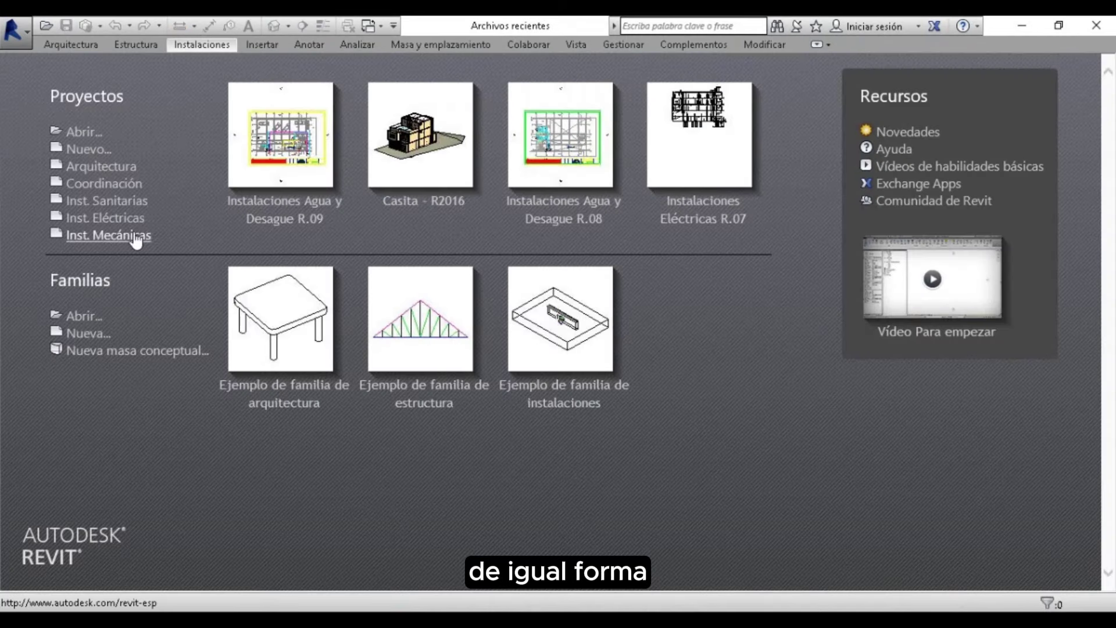
Step: Create a project from Inst. Mecánicas and expand its Mecánica, Fontanería and Climatización views
left_click(129, 240)
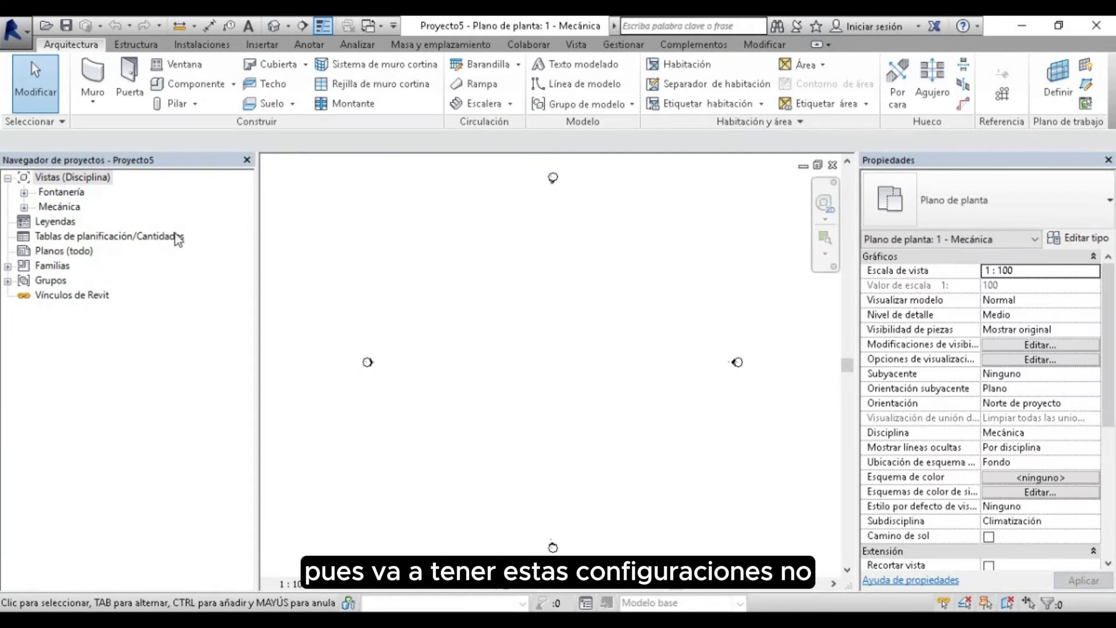
left_click(24, 207)
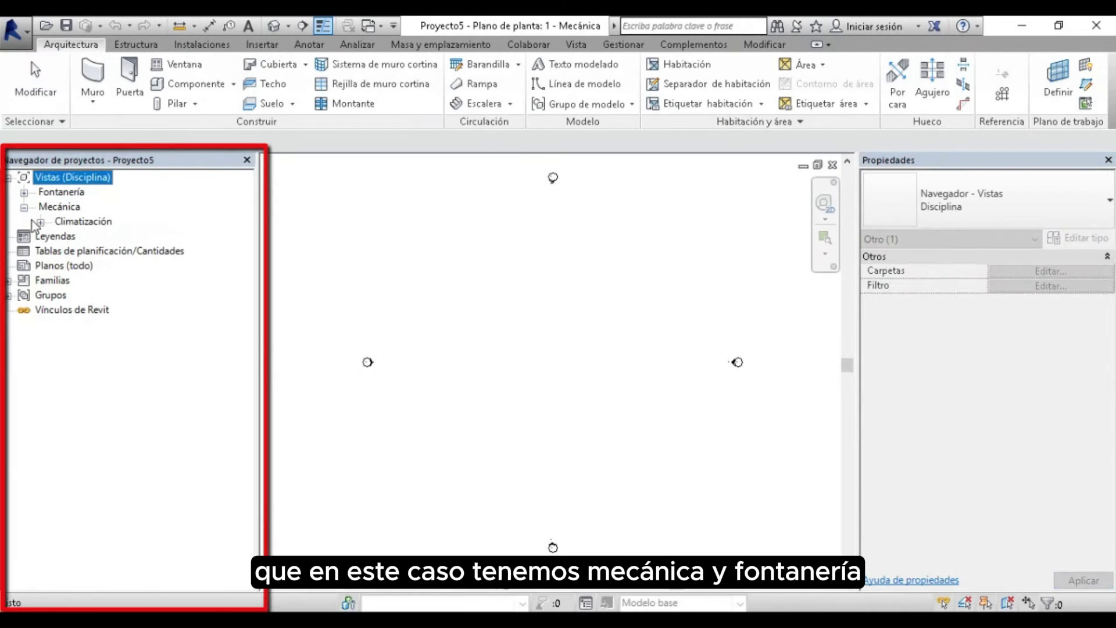
left_click(24, 192)
left_click(40, 236)
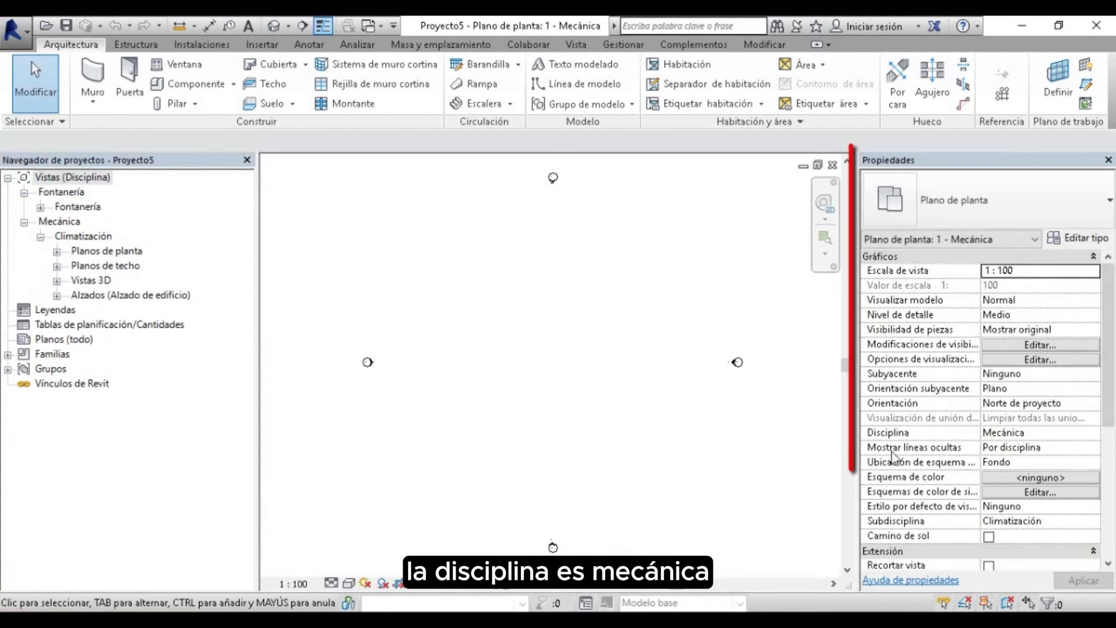
Step: Start a duct with DT, review the rectangular, oval and round duct types, then exit
left_click(202, 44)
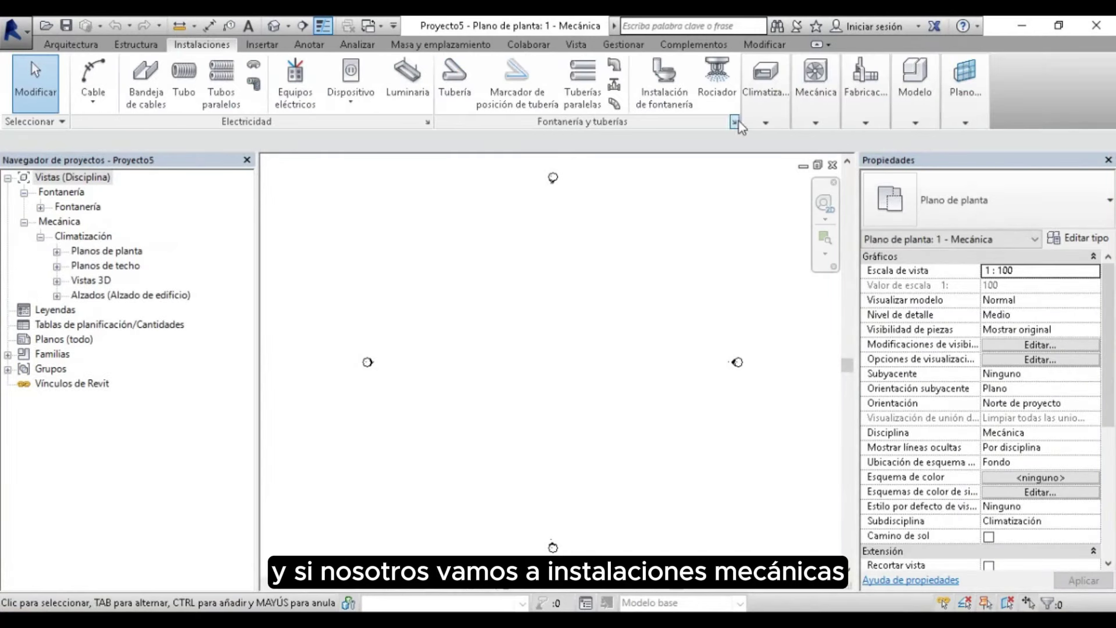
left_click(766, 119)
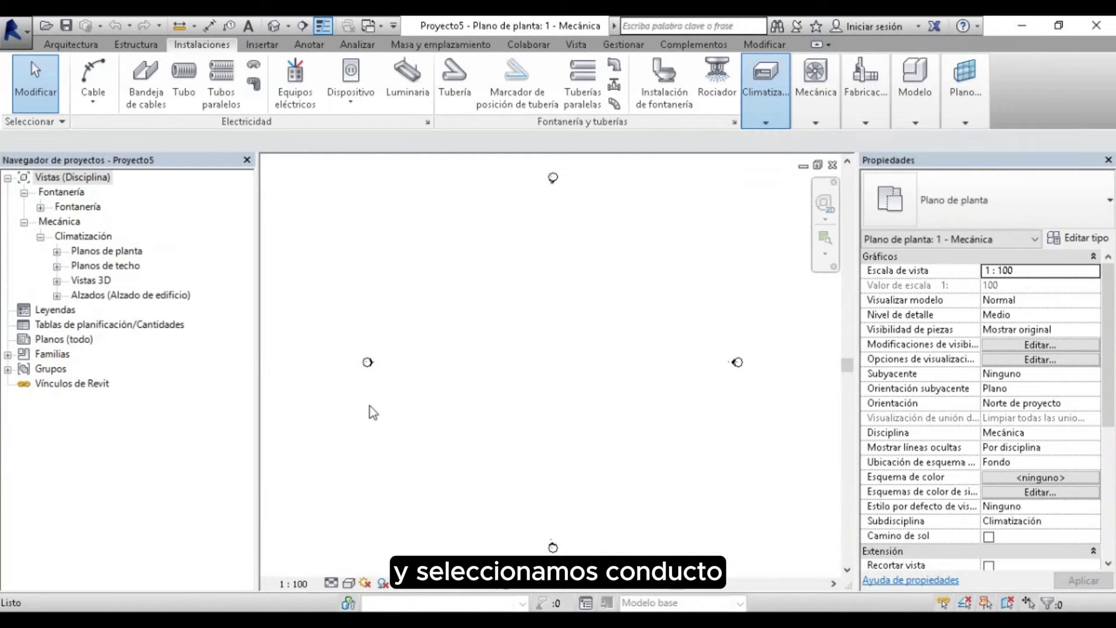
key("d")
key("t")
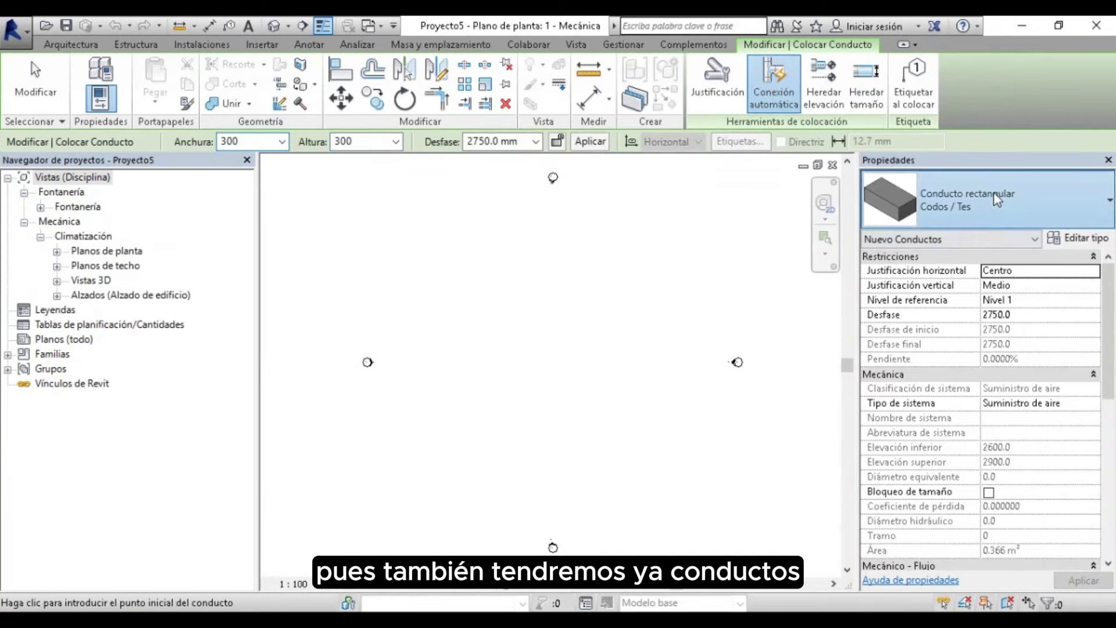
left_click(993, 195)
scroll(975, 361, "down", 2)
scroll(975, 375, "down", 1)
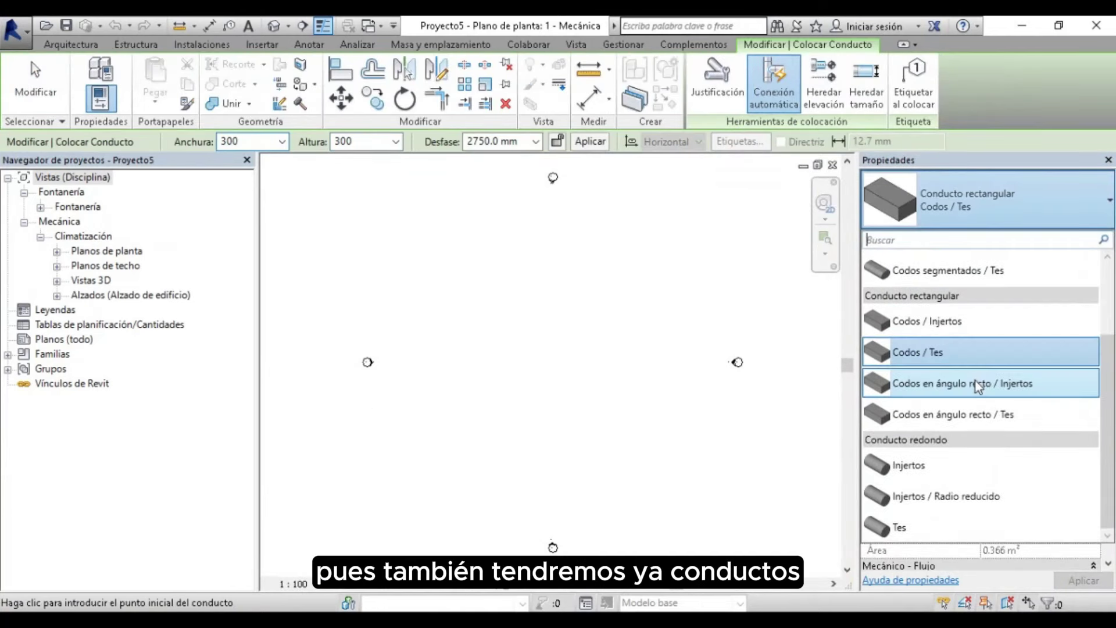
scroll(940, 378, "up", 1)
left_click(938, 383)
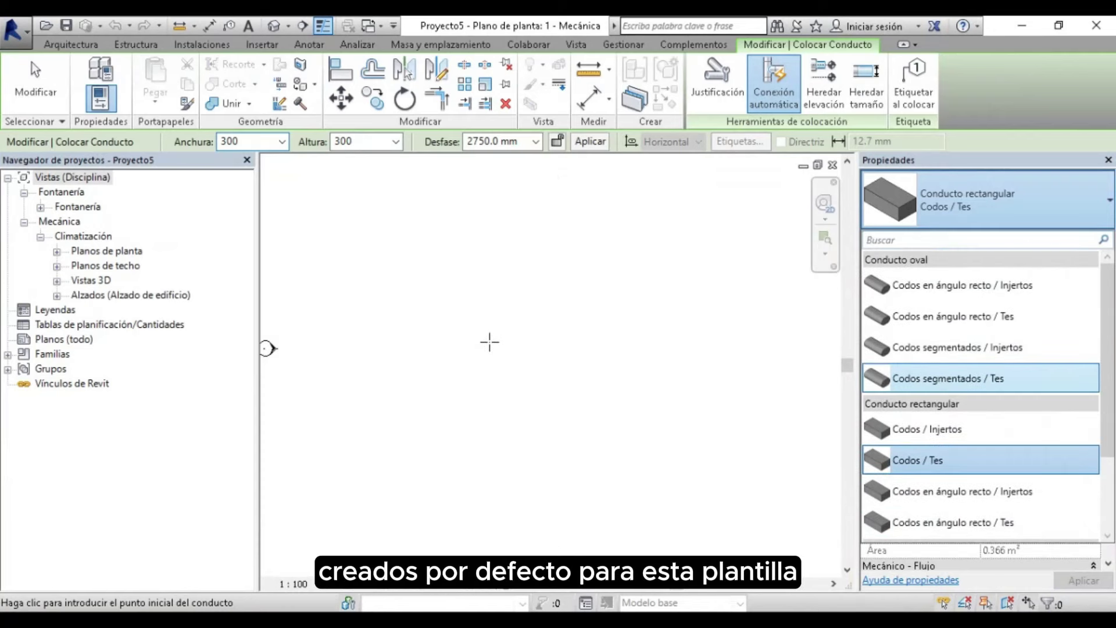
key("Escape")
key("Escape")
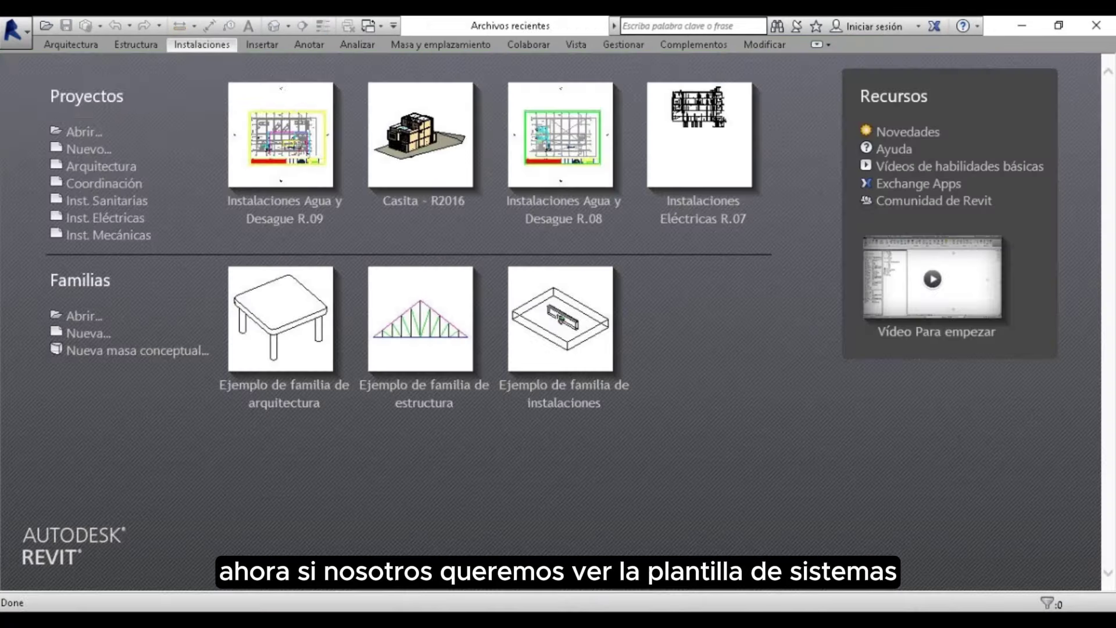
Step: In Options > File Locations, move Sistemas up two places and Coordinación down two
left_click(15, 32)
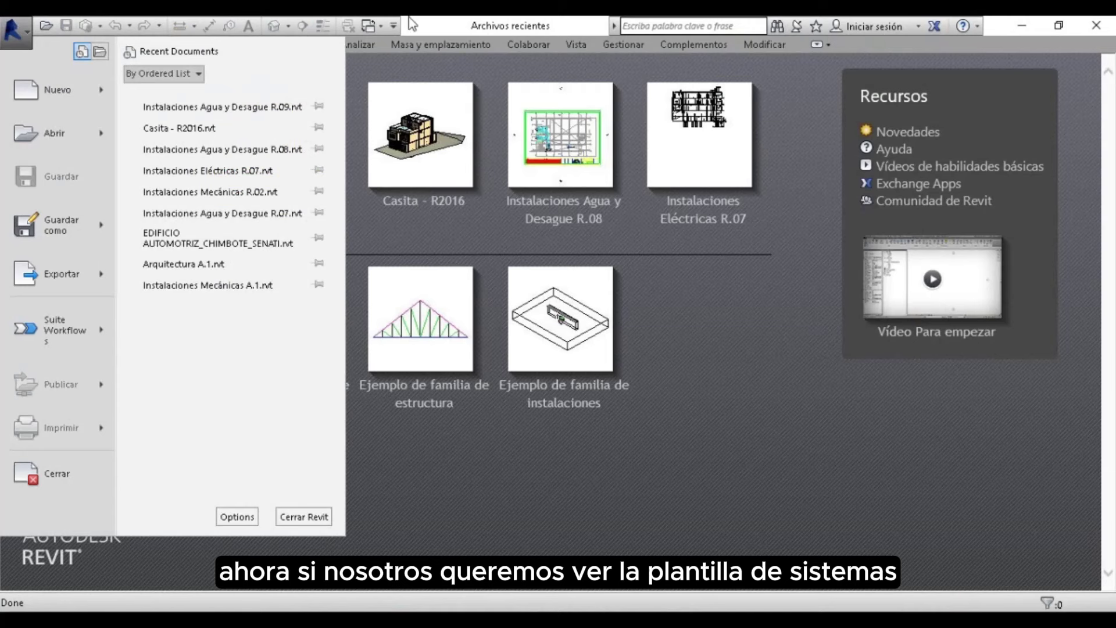
left_click(236, 515)
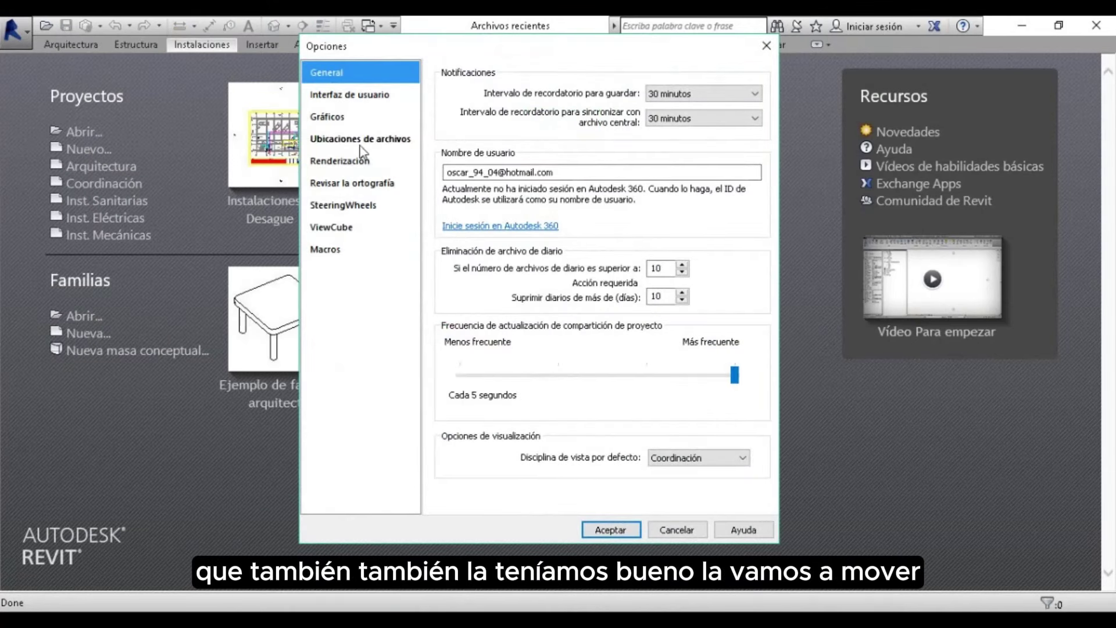
left_click(361, 140)
left_click(494, 194)
left_click(449, 107)
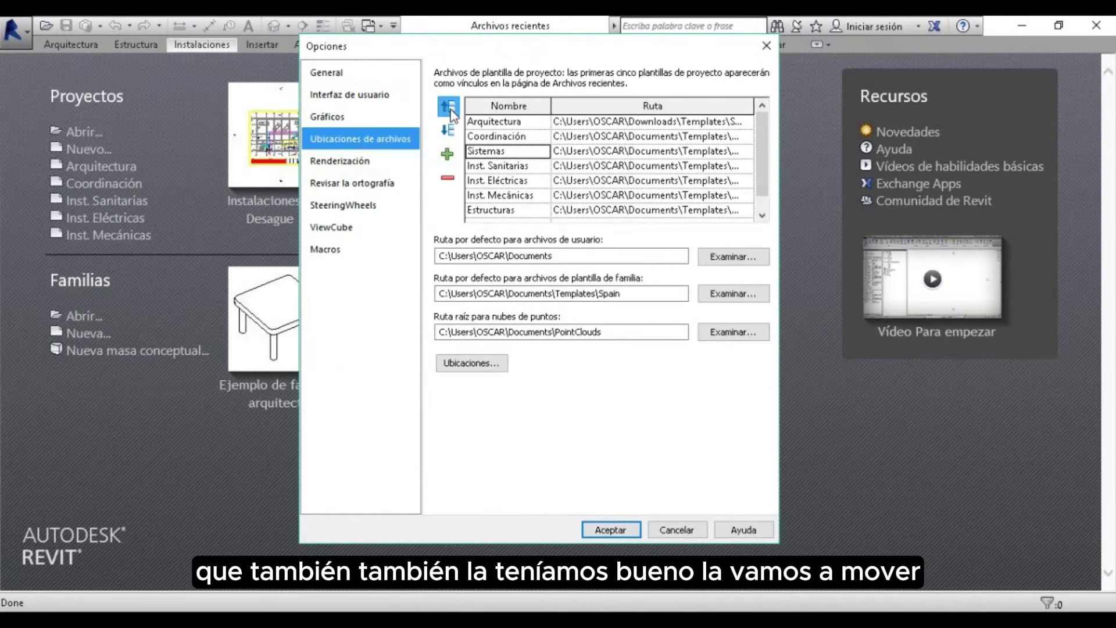
left_click(449, 107)
left_click(516, 152)
left_click(449, 130)
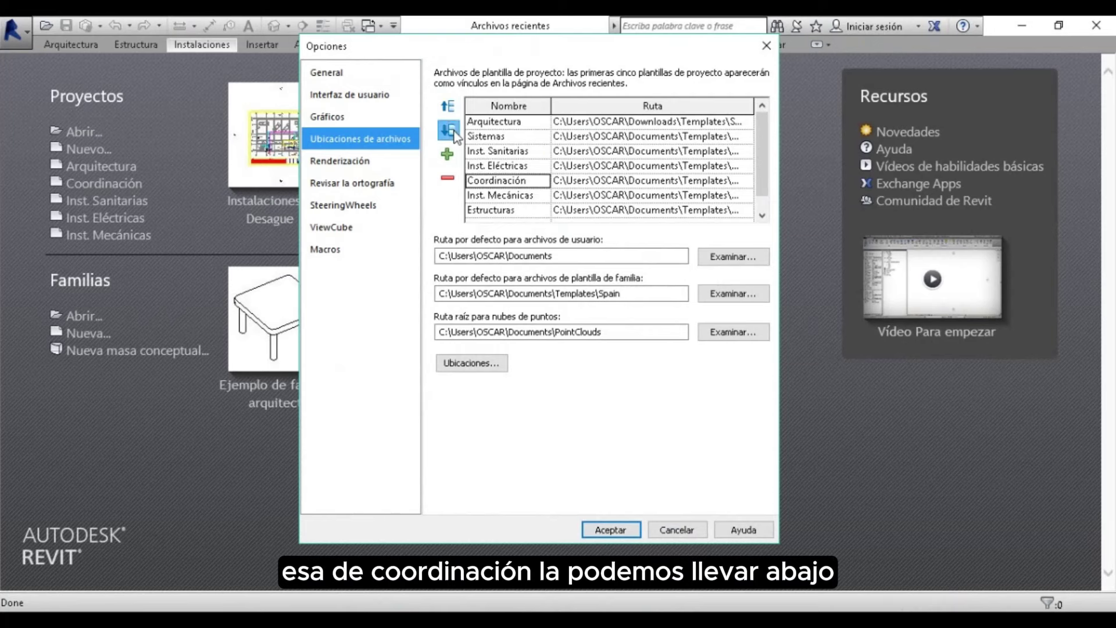
left_click(449, 130)
left_click(609, 529)
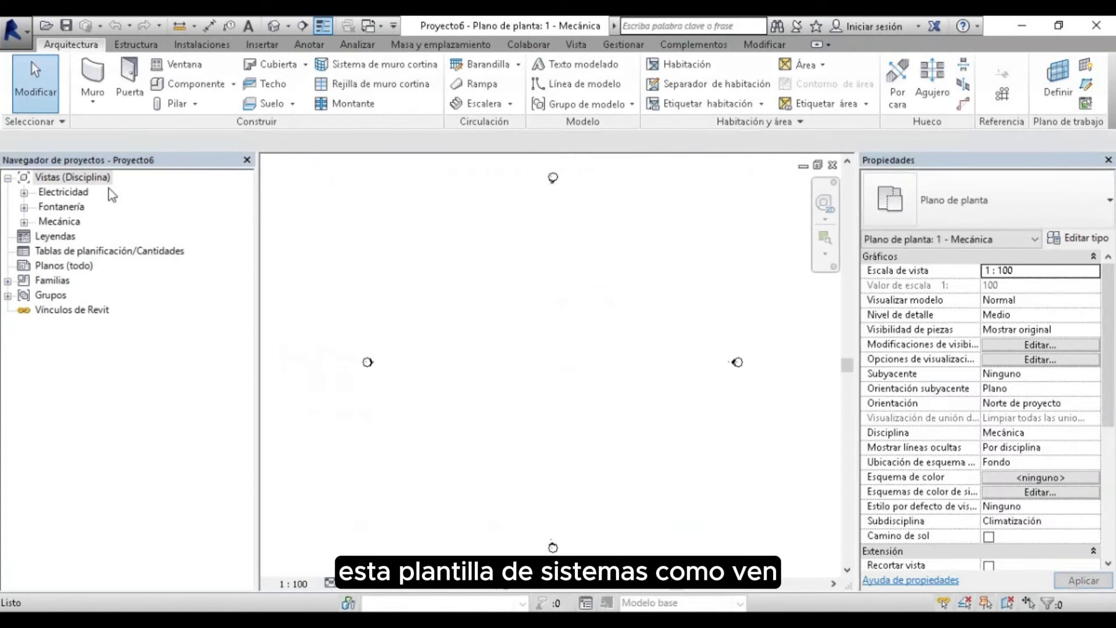
Step: Expand the Electricidad, Fontanería and Mecánica view groups and check the preloaded pipe types
left_click(24, 191)
left_click(24, 236)
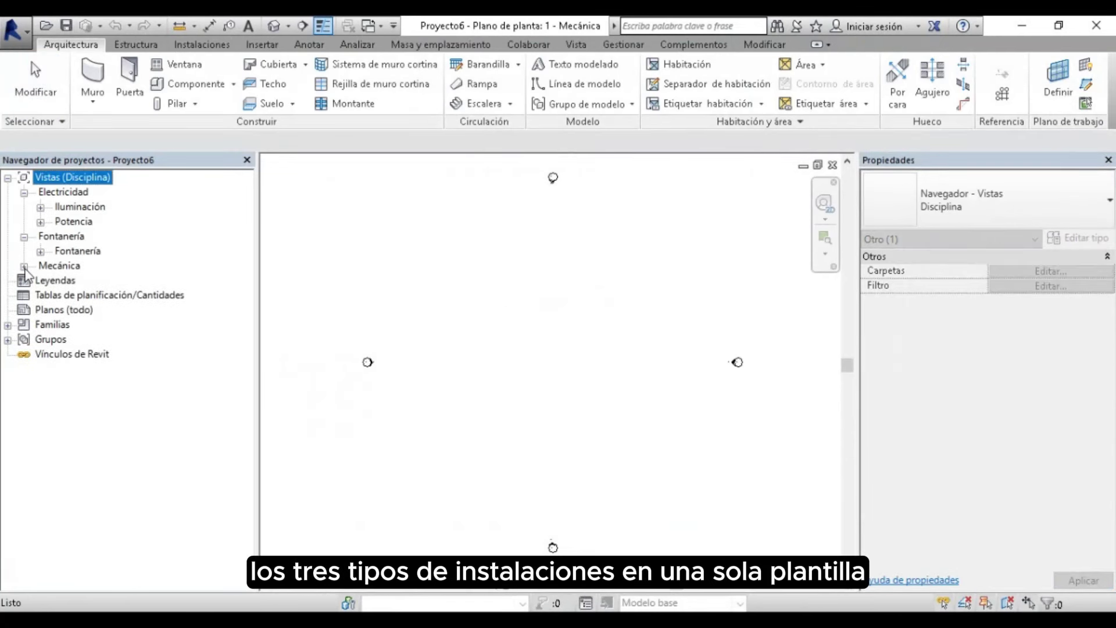
left_click(23, 266)
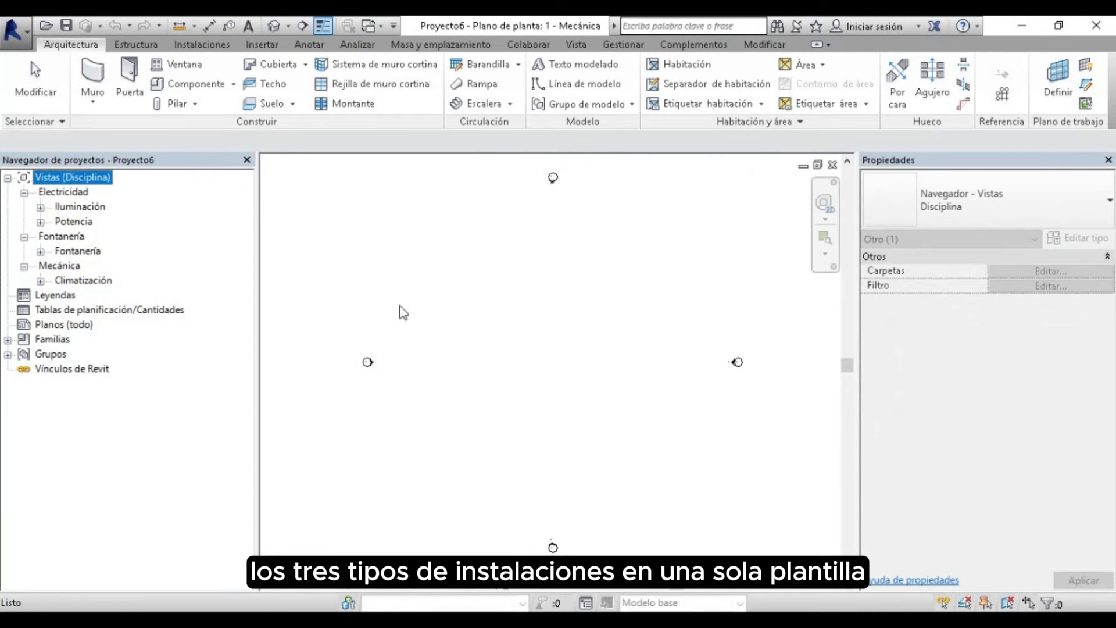
left_click(403, 313)
left_click(203, 44)
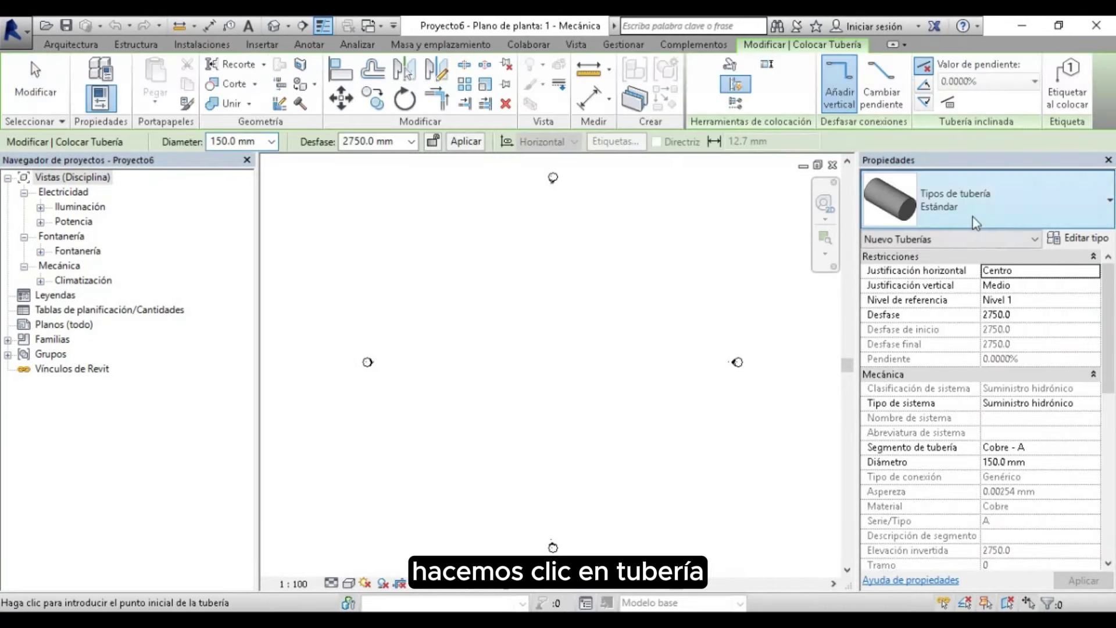
left_click(976, 201)
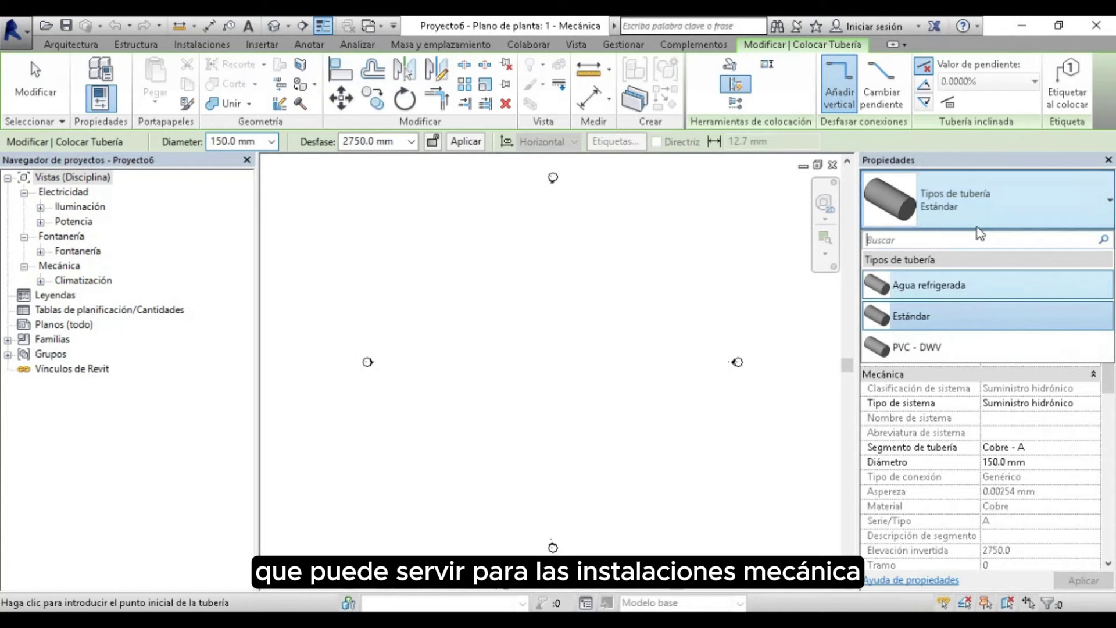
key("Escape")
key("Escape")
Step: Review the preloaded conduit and duct types, cancelling each placement
left_click(184, 78)
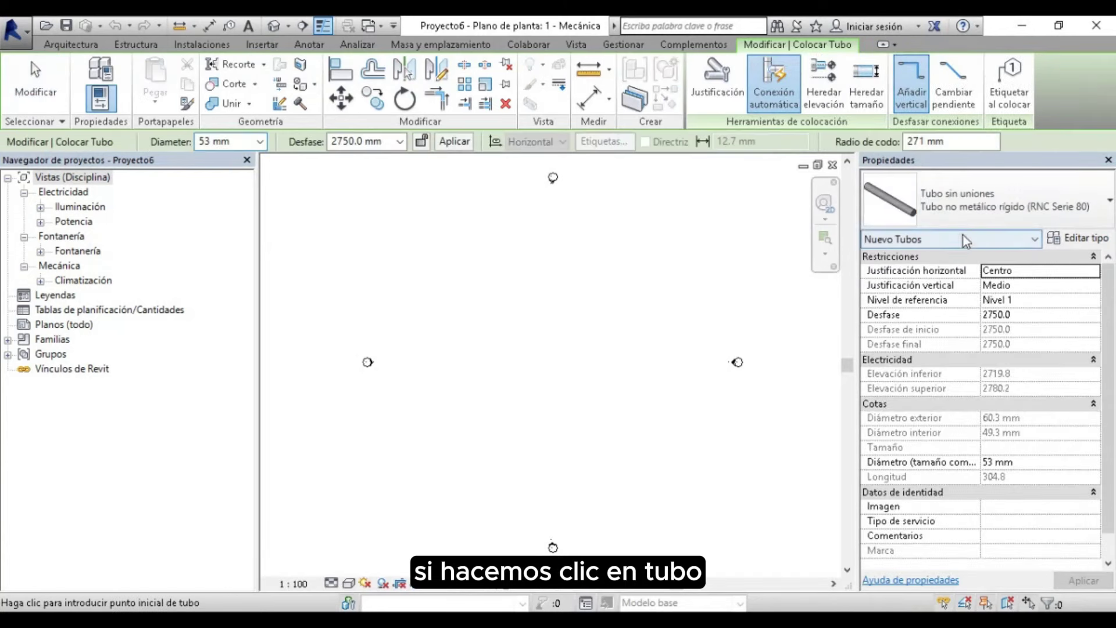
left_click(988, 201)
key("Escape")
key("Escape")
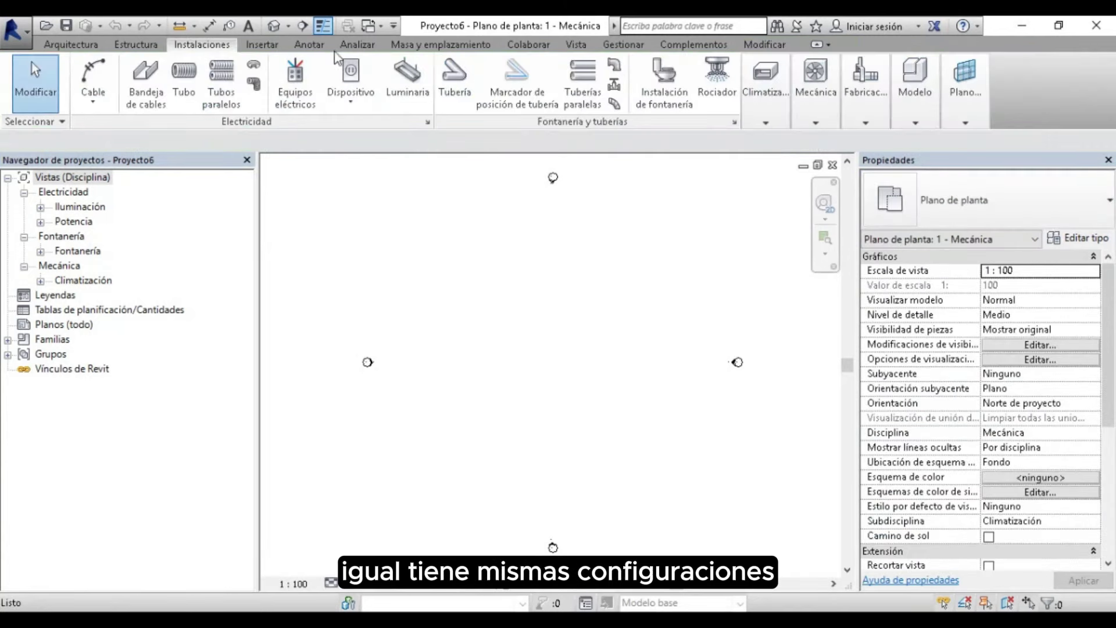
left_click(749, 84)
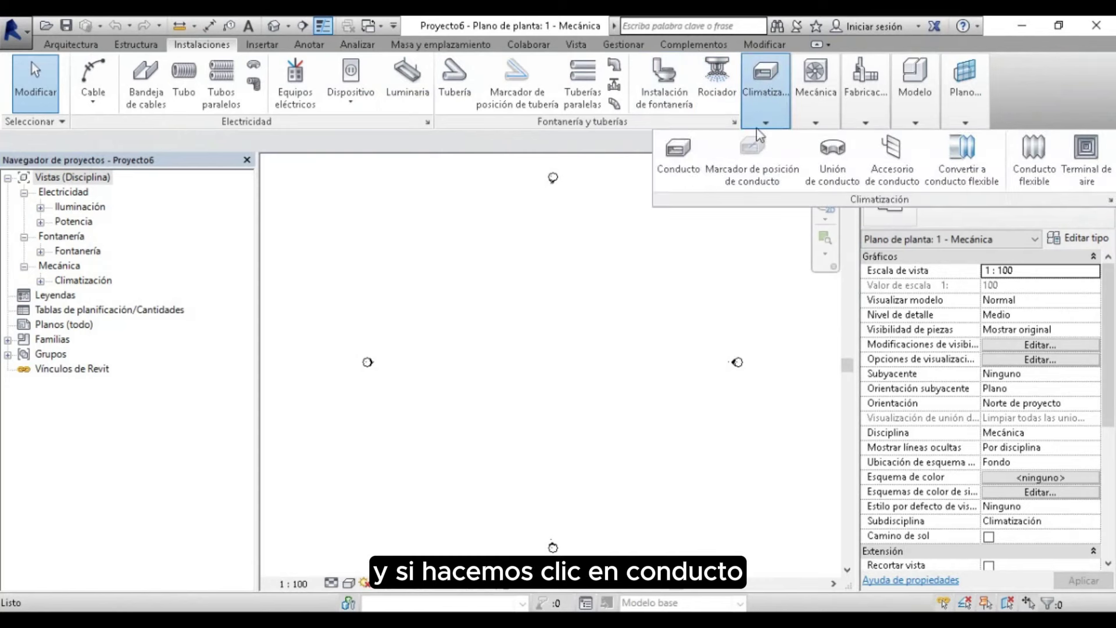
left_click(677, 157)
left_click(1048, 202)
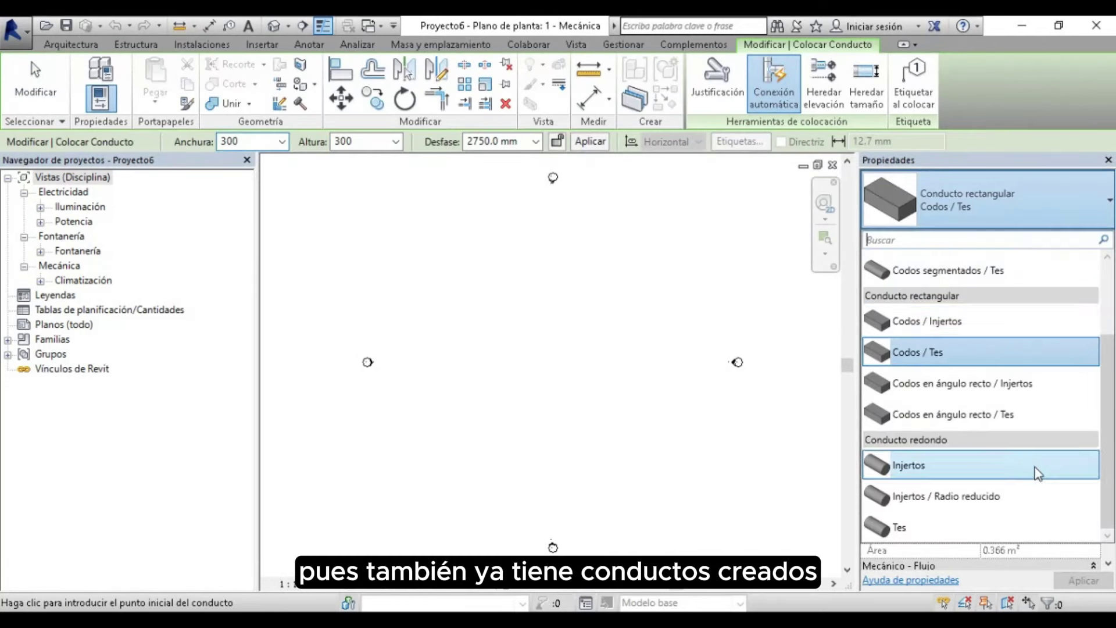
key("Escape")
key("Escape")
key("Escape")
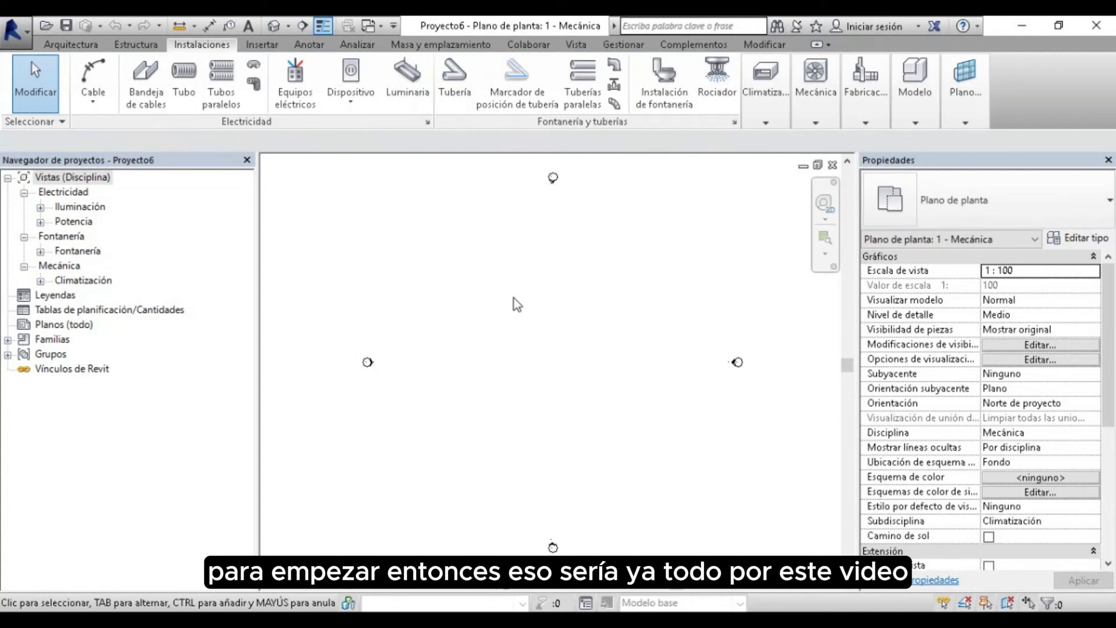
left_click(832, 165)
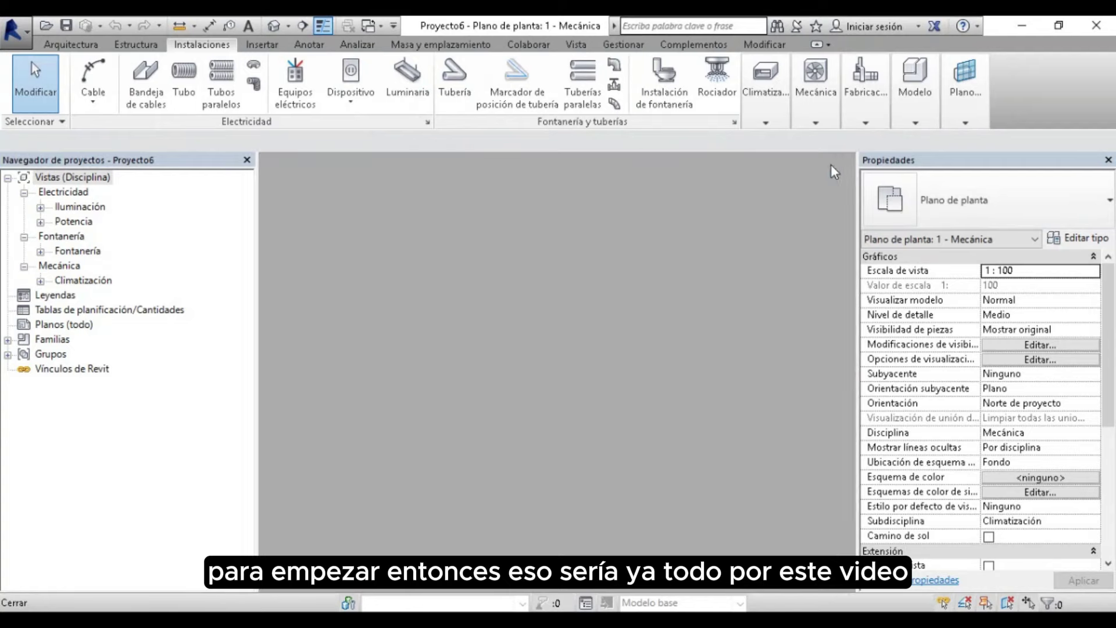